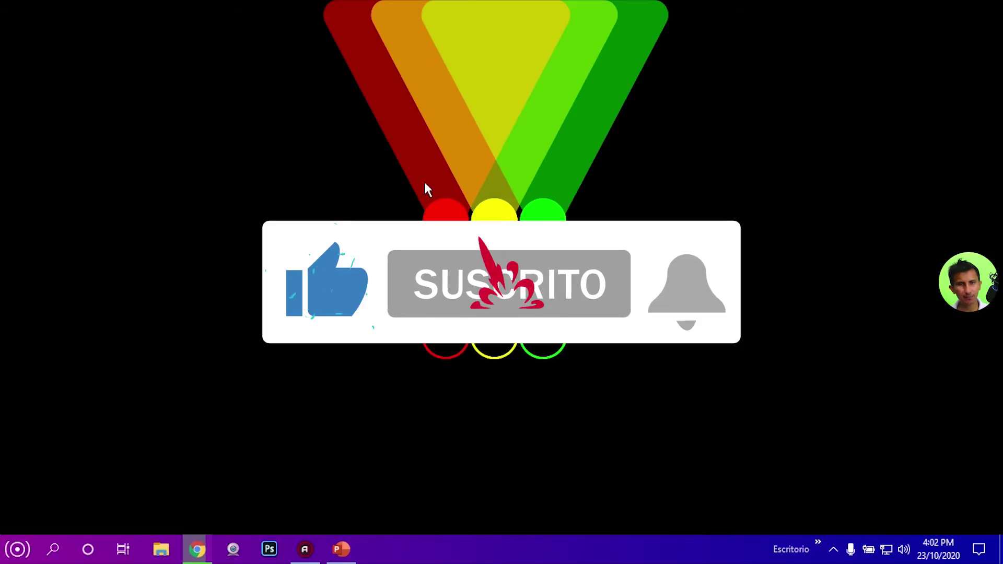
# Refresh the desktop twice and restore the 'Para Video' presentation window.
pyautogui.rightClick(458, 162)
pyautogui.click(491, 204)
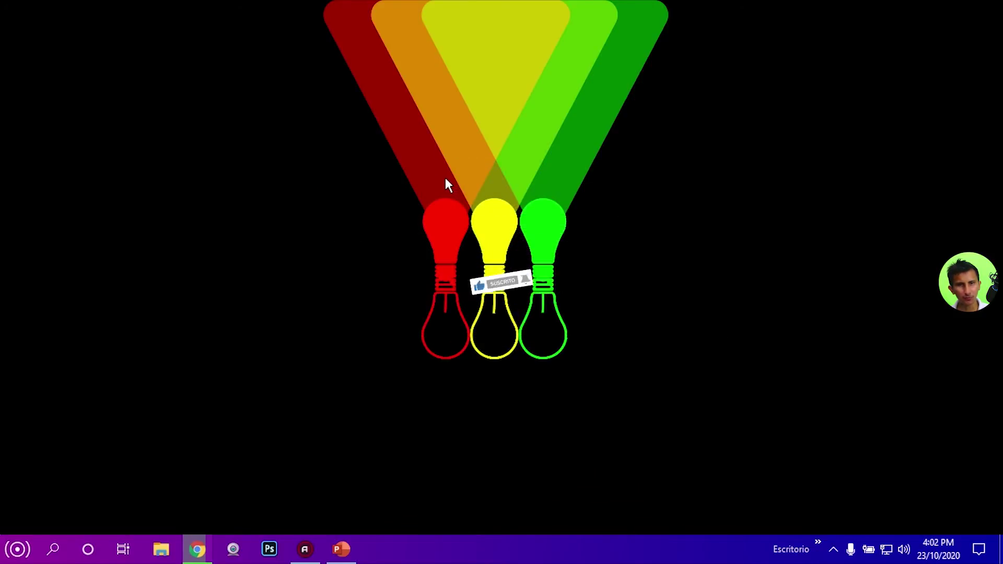
pyautogui.rightClick(445, 177)
pyautogui.click(473, 220)
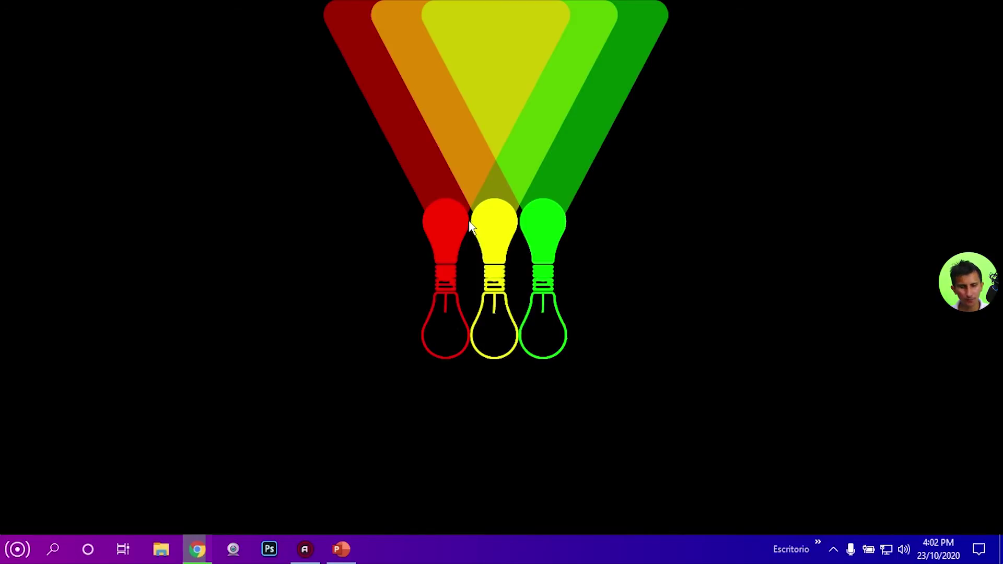
pyautogui.click(341, 549)
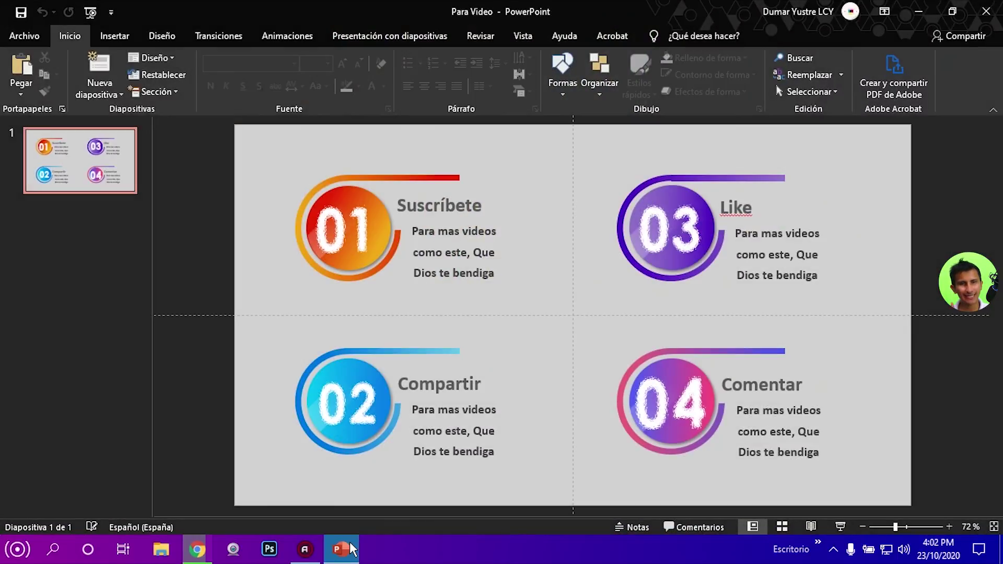
pyautogui.click(840, 526)
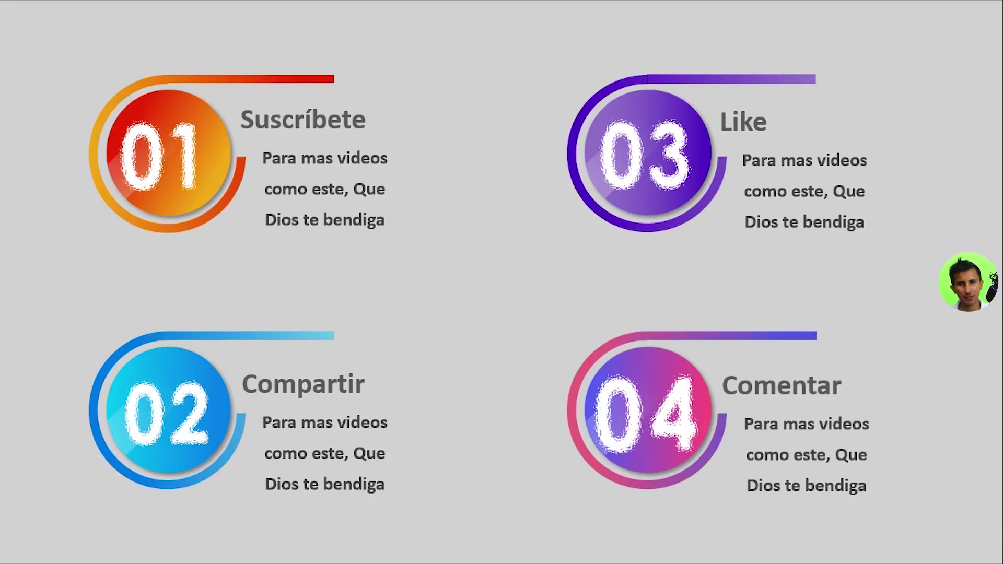
pyautogui.press('Escape')
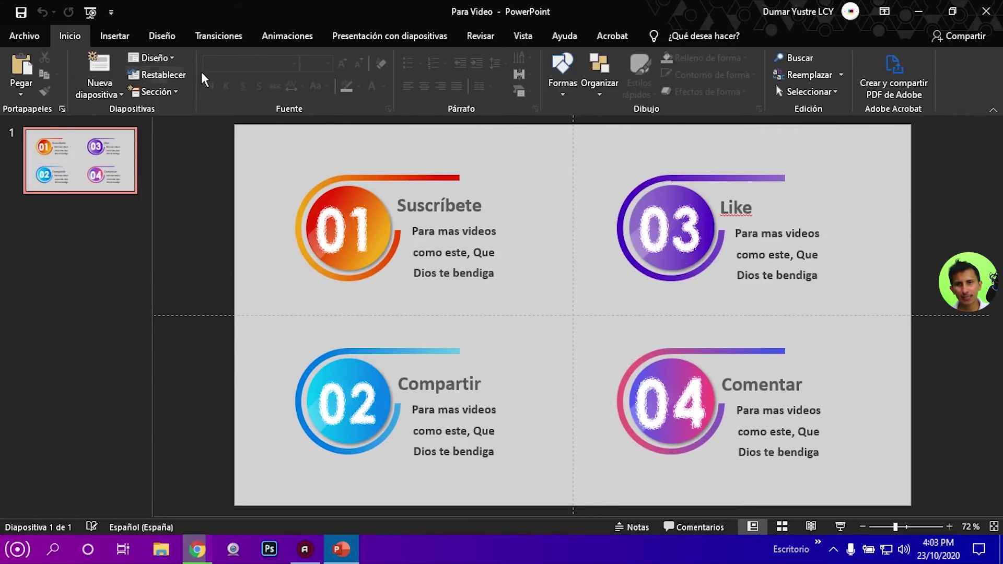
pyautogui.click(45, 35)
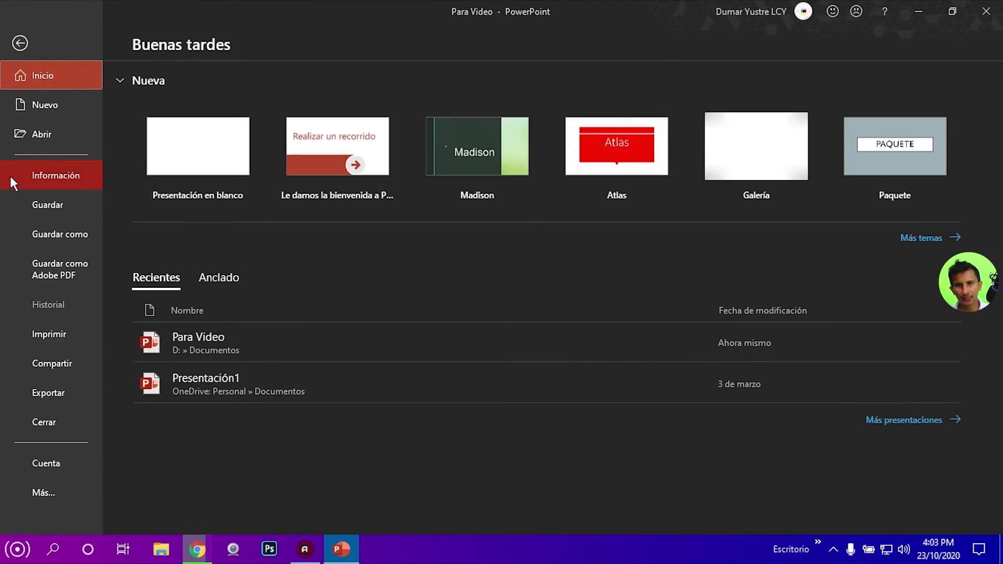
pyautogui.click(62, 467)
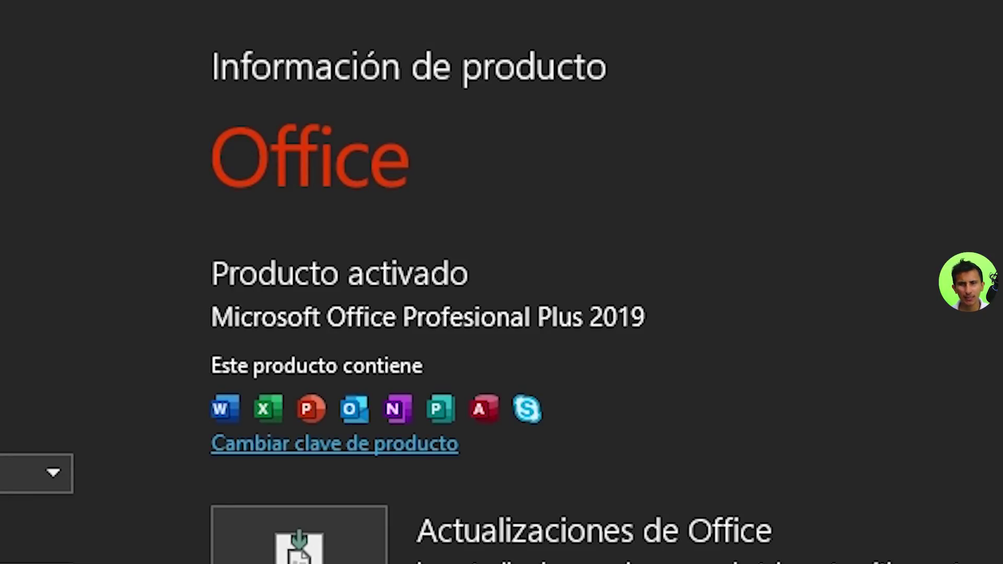
pyautogui.click(20, 39)
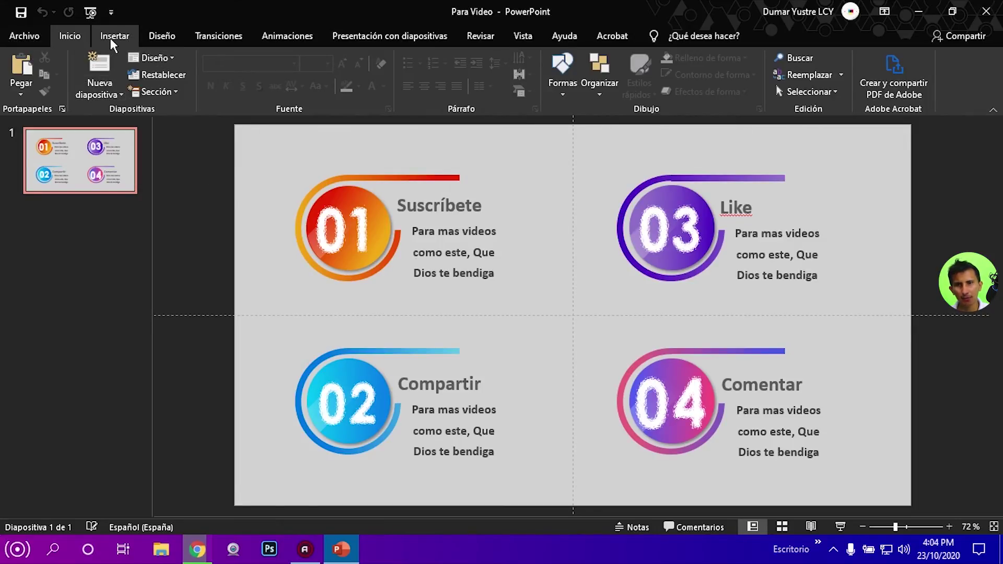
# Insert a new slide 2 with Nueva diapositiva and delete its title and text placeholders.
pyautogui.click(96, 67)
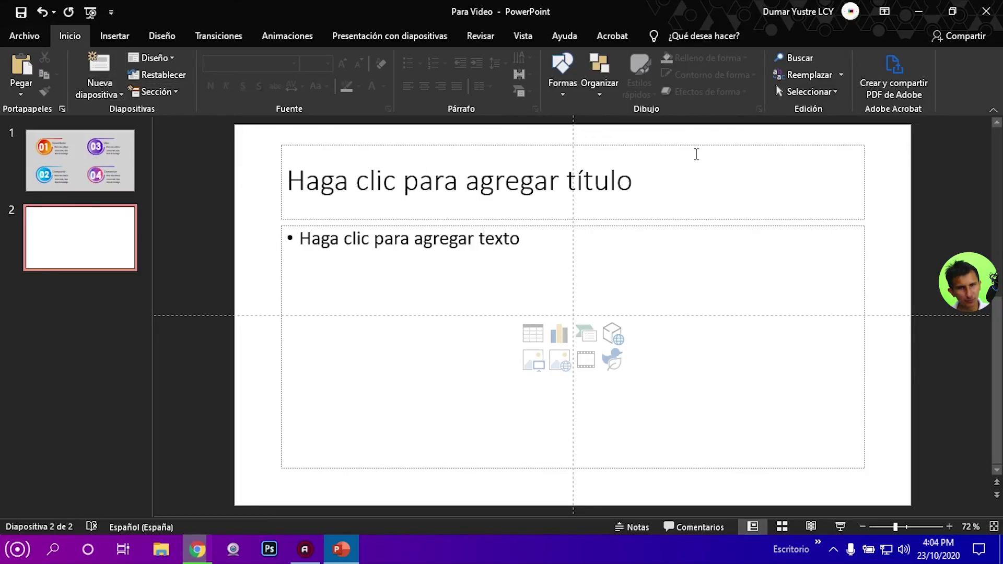
pyautogui.click(590, 147)
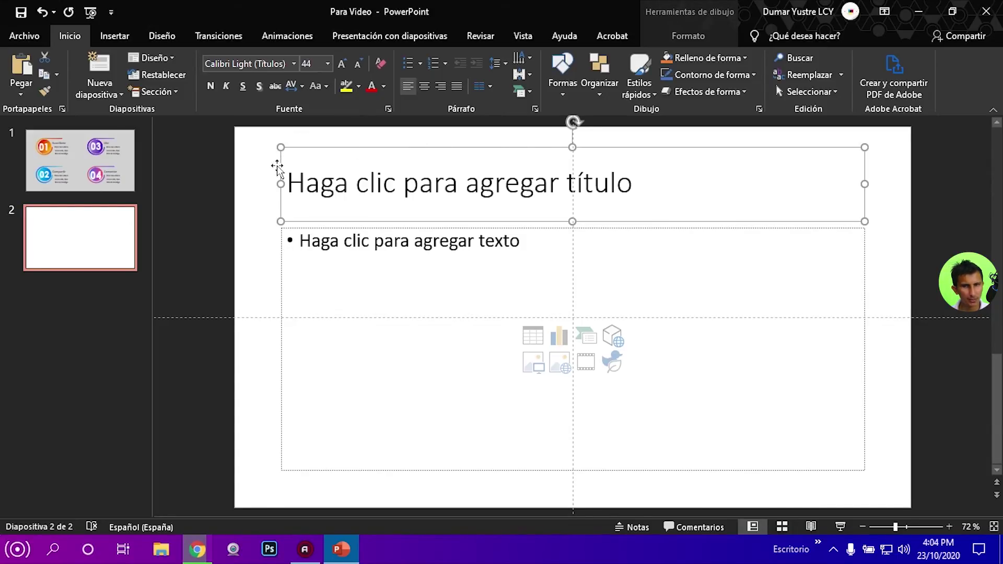
pyautogui.press('Delete')
pyautogui.moveTo(258, 166); pyautogui.dragTo(938, 548)
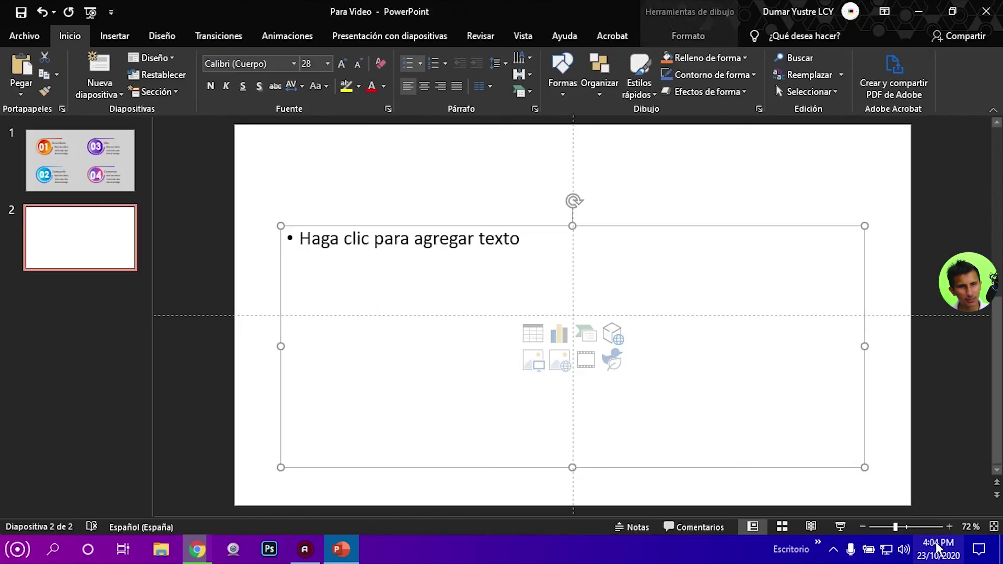
pyautogui.moveTo(244, 163); pyautogui.dragTo(898, 514)
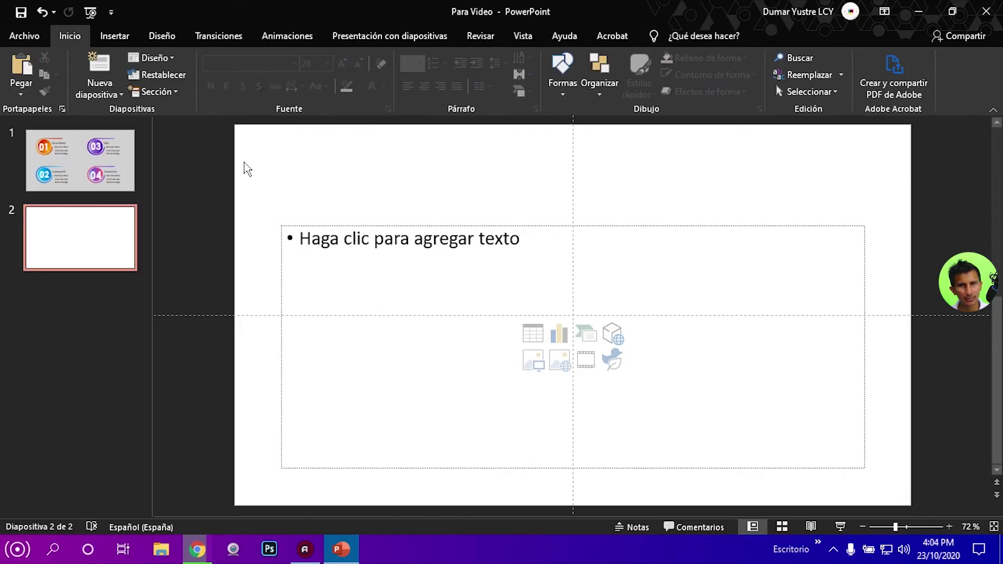
pyautogui.press('Delete')
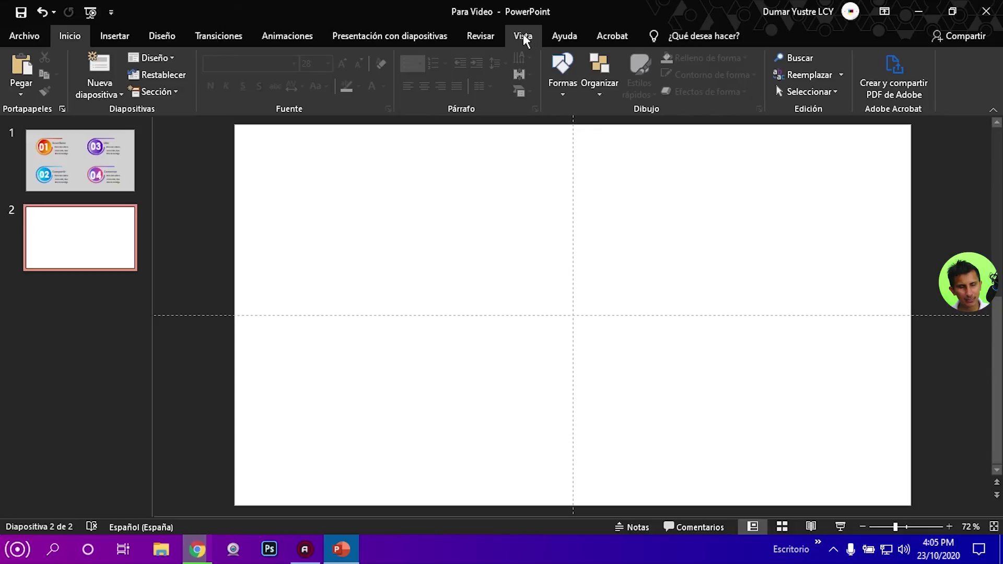
# Toggle Líneas de la cuadrícula on and off, then view slide 1's four finished badges.
pyautogui.click(523, 36)
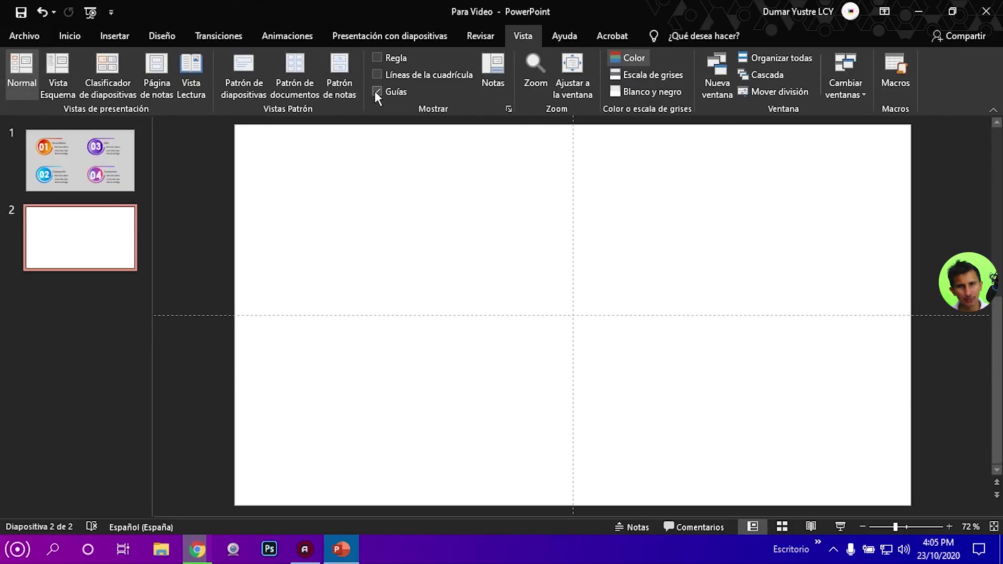
pyautogui.click(378, 75)
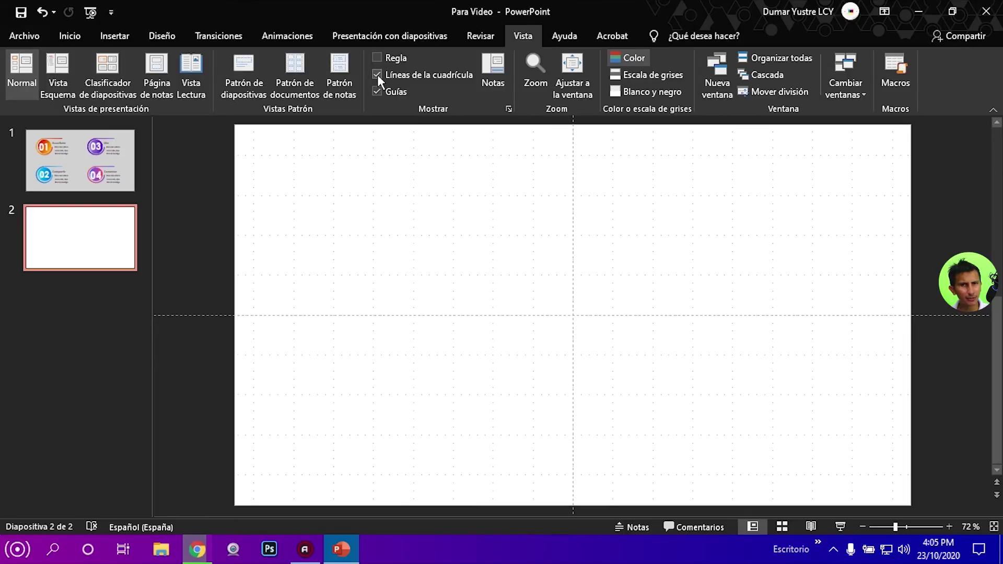
pyautogui.click(377, 75)
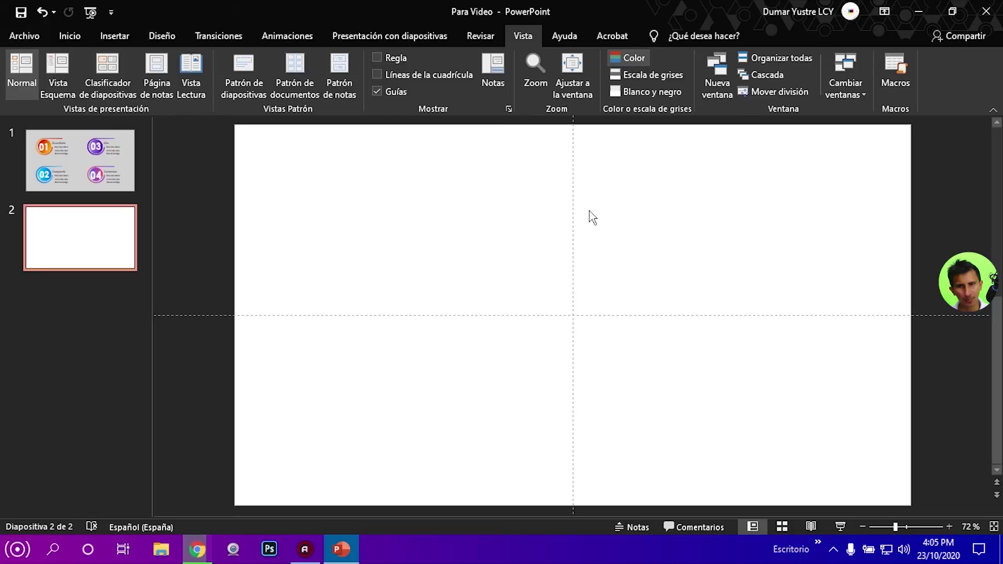
pyautogui.click(123, 190)
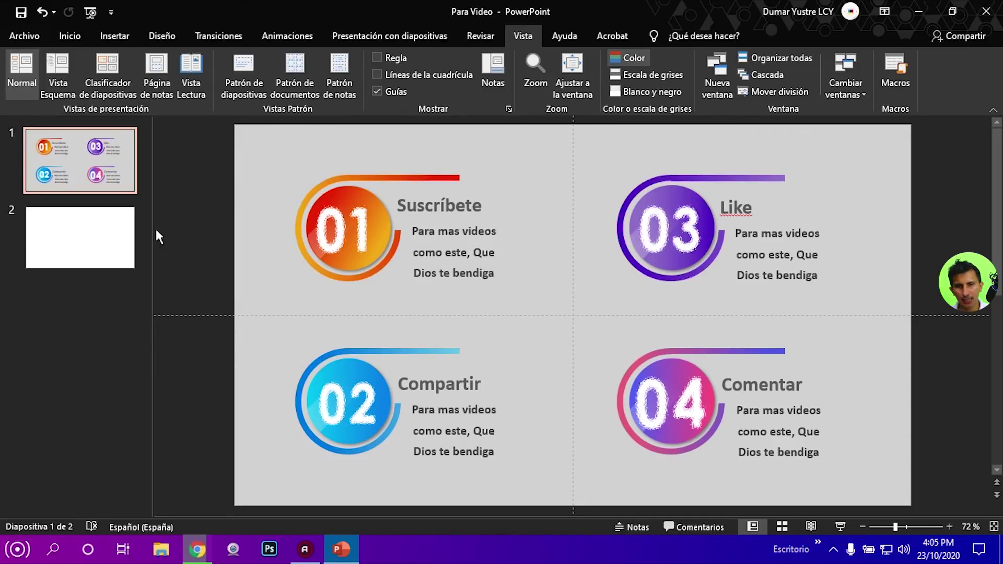
# On blank slide 2, pick the Círculo: vacío donut shape from the Formas gallery.
pyautogui.click(119, 248)
pyautogui.click(76, 39)
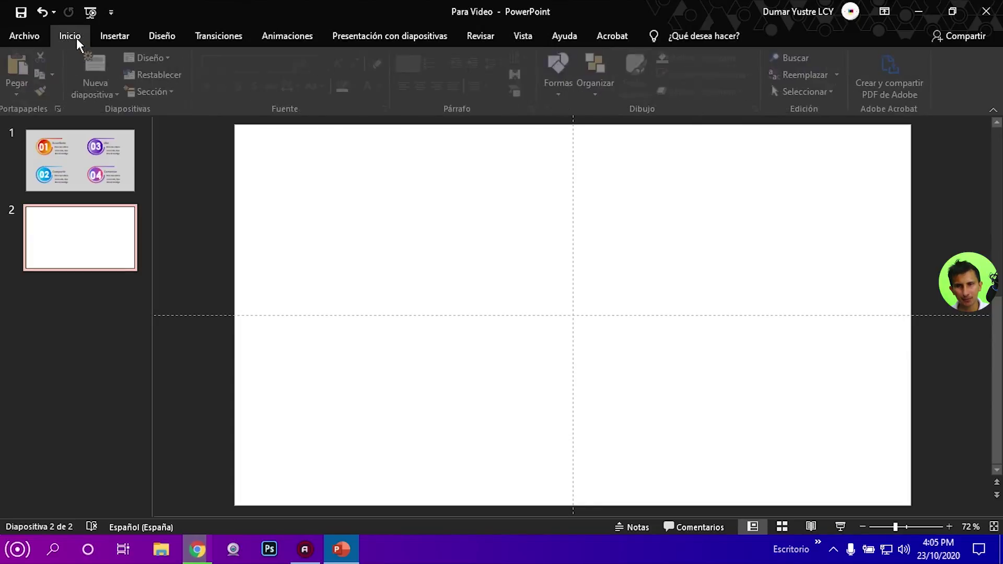
pyautogui.click(121, 38)
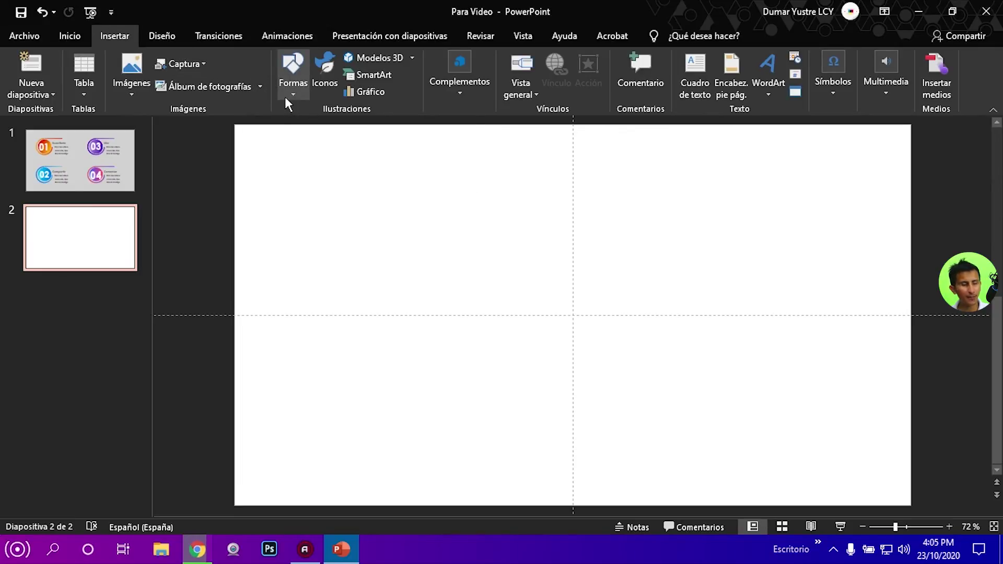
pyautogui.click(63, 36)
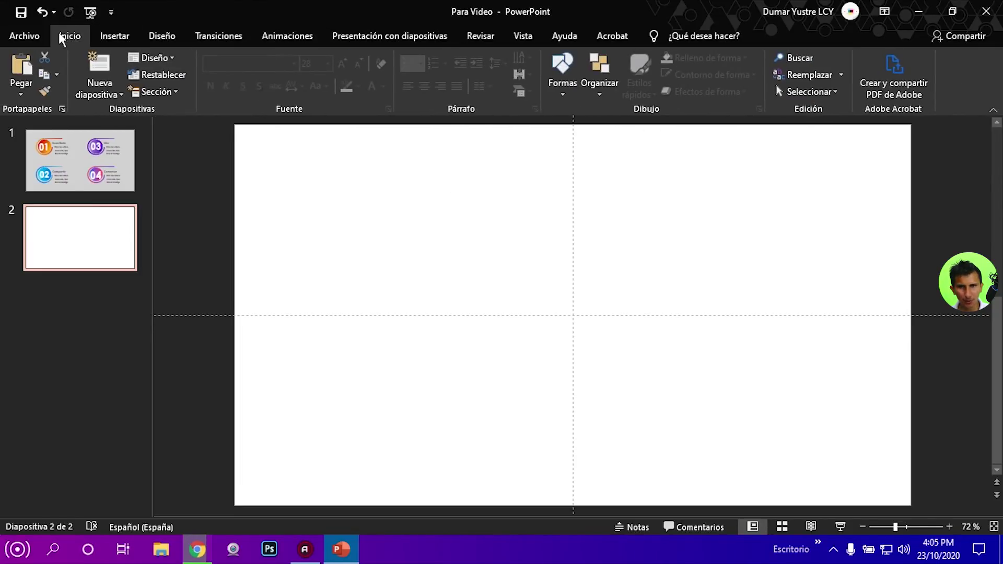
pyautogui.click(572, 94)
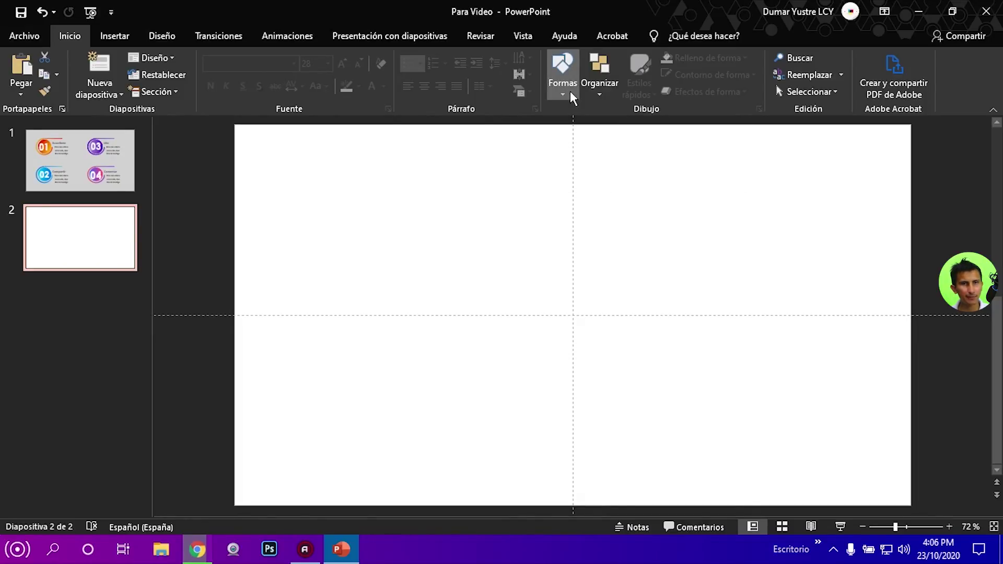
pyautogui.click(104, 38)
pyautogui.click(70, 36)
pyautogui.click(115, 35)
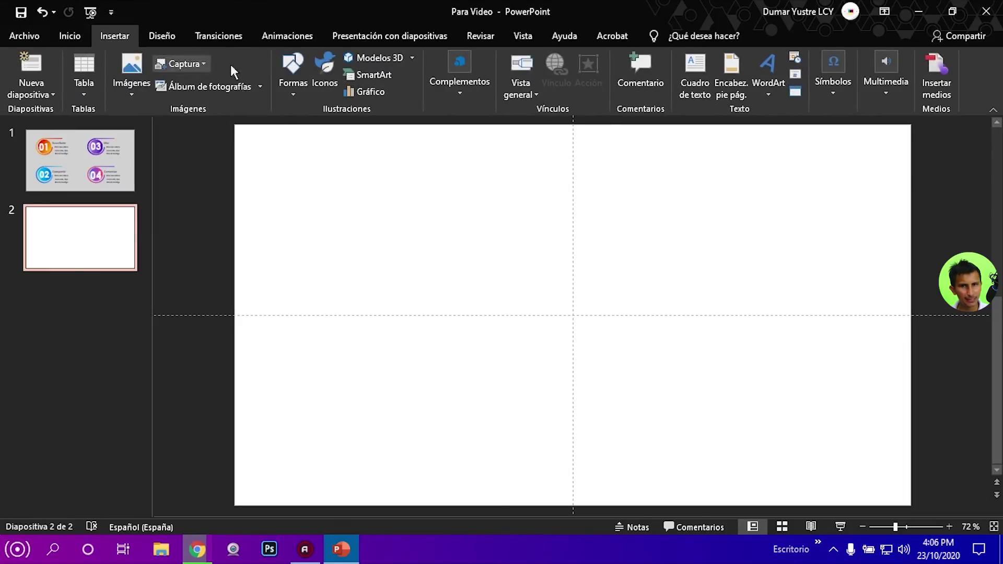
pyautogui.click(290, 93)
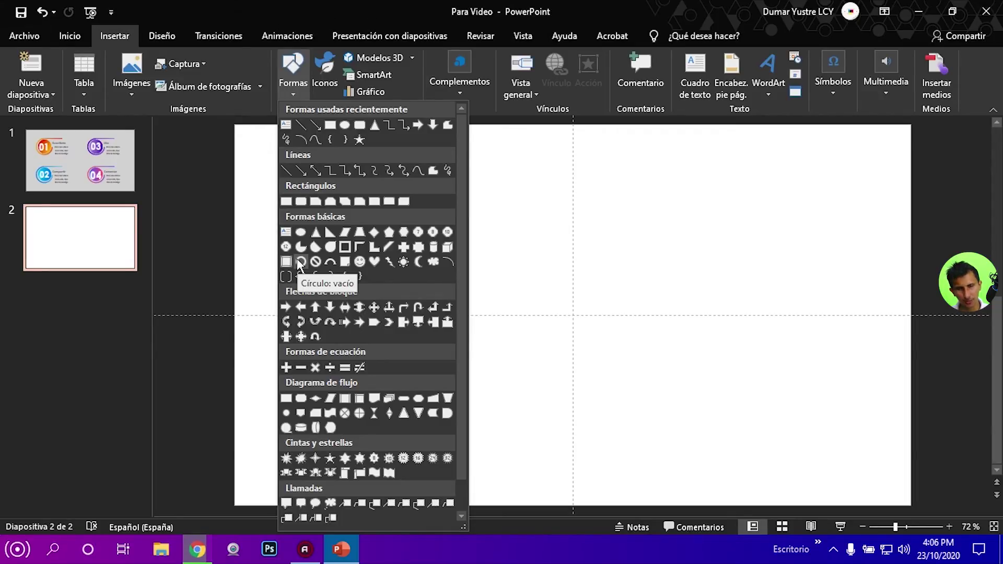
pyautogui.click(300, 262)
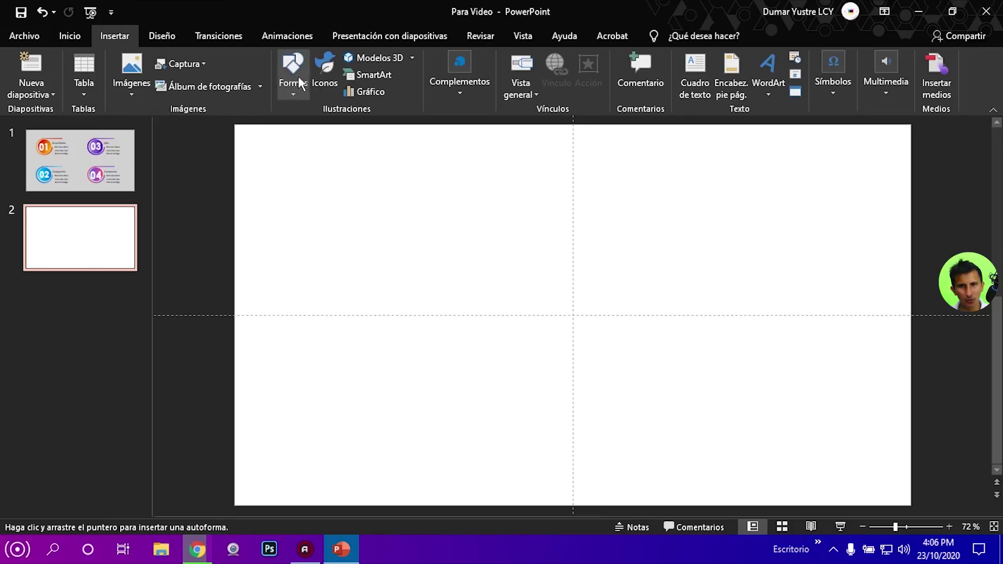
# Draw a 6.92 cm hollow circle on the upper left of slide 2.
pyautogui.click(291, 91)
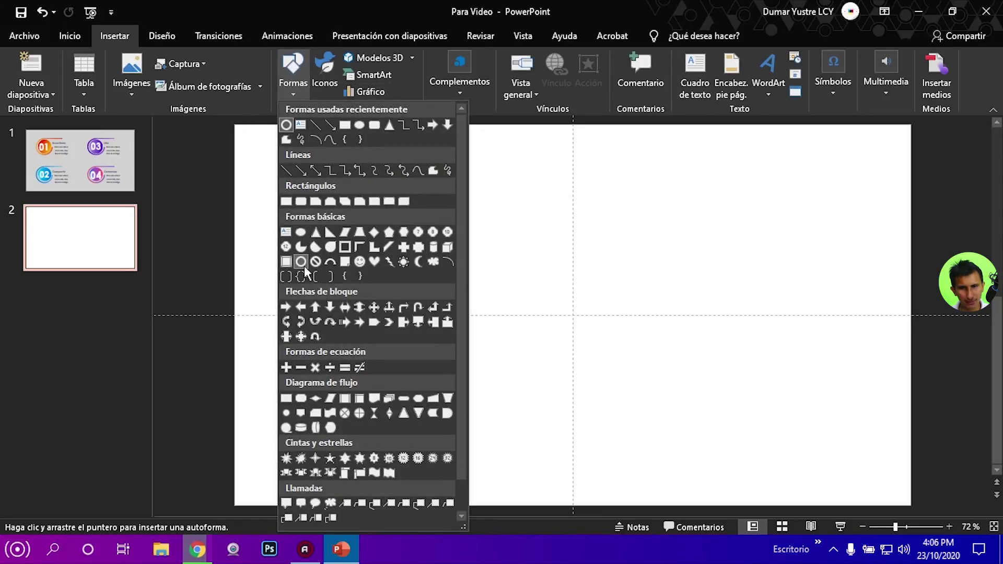
pyautogui.press('Escape')
pyautogui.moveTo(363, 185); pyautogui.dragTo(447, 269)
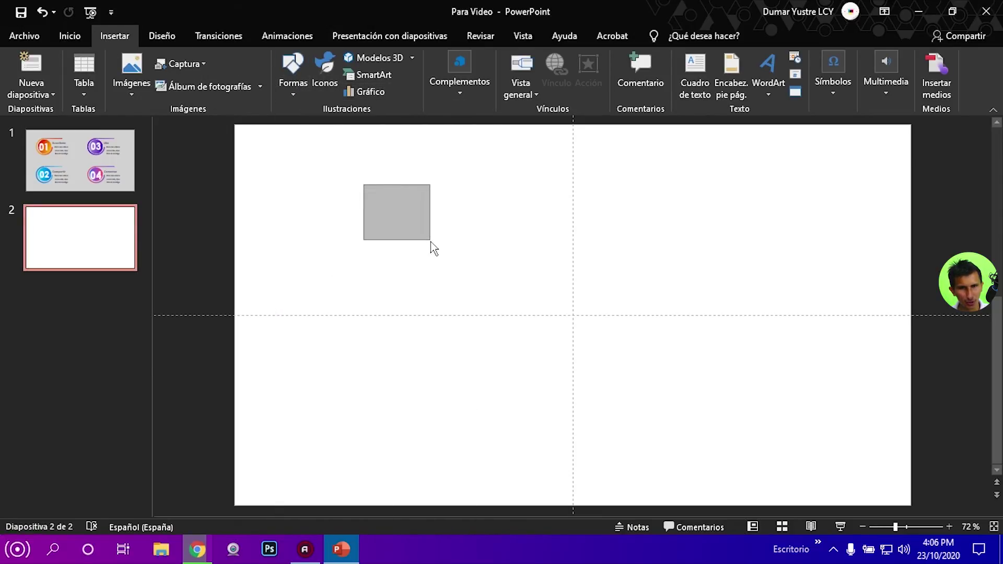
pyautogui.moveTo(350, 187); pyautogui.dragTo(504, 306)
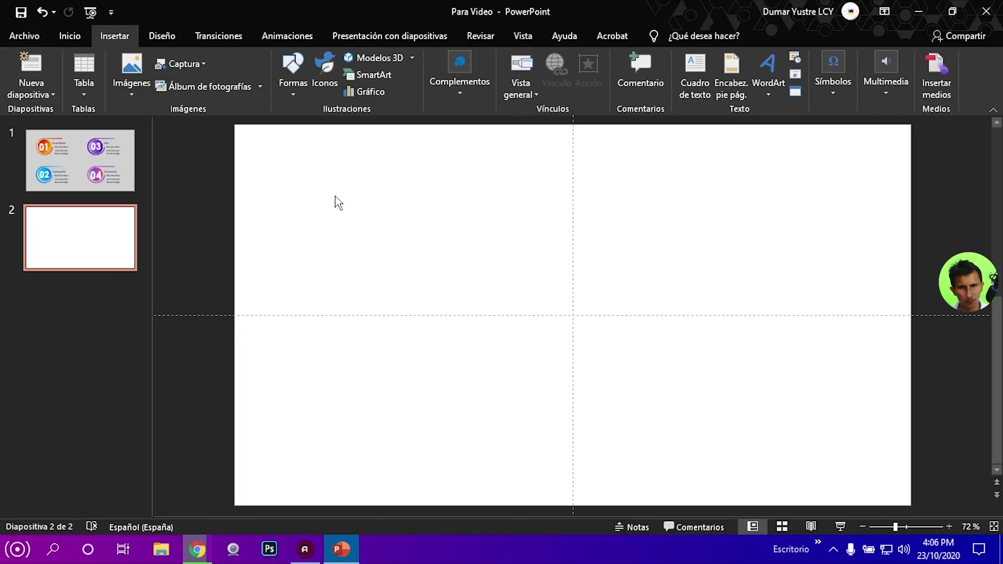
pyautogui.click(295, 95)
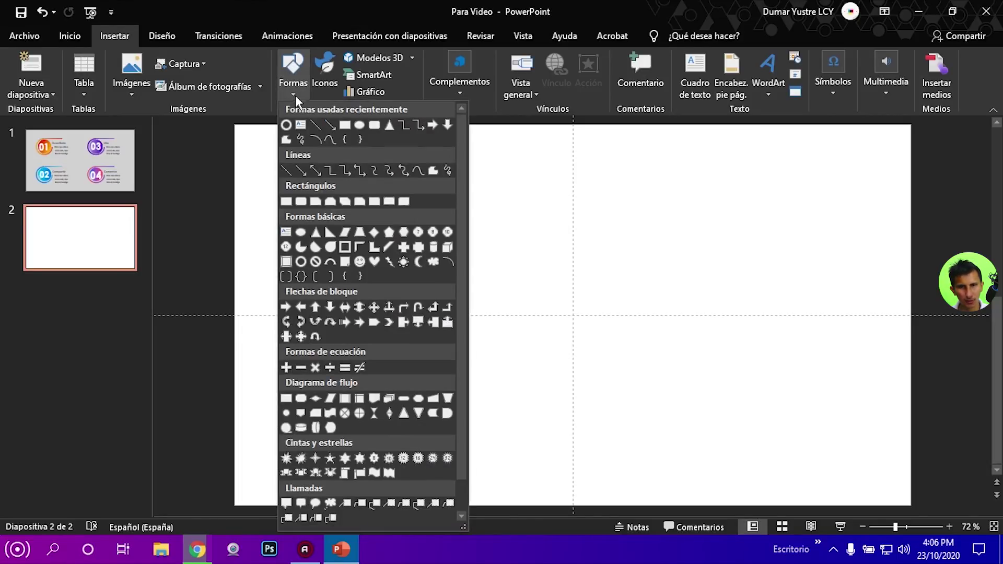
pyautogui.click(301, 261)
pyautogui.moveTo(314, 174); pyautogui.dragTo(554, 382)
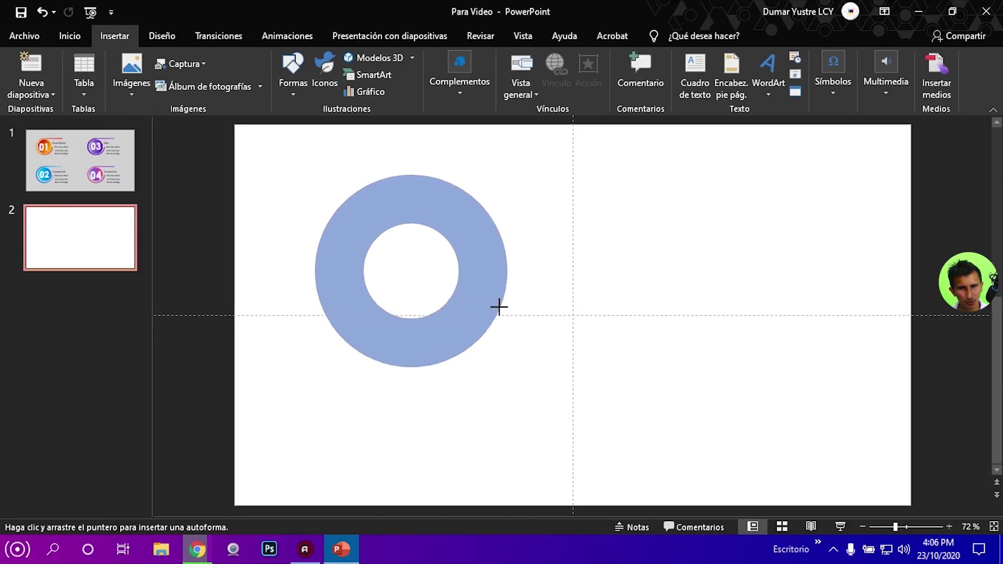
pyautogui.moveTo(553, 382); pyautogui.dragTo(453, 269)
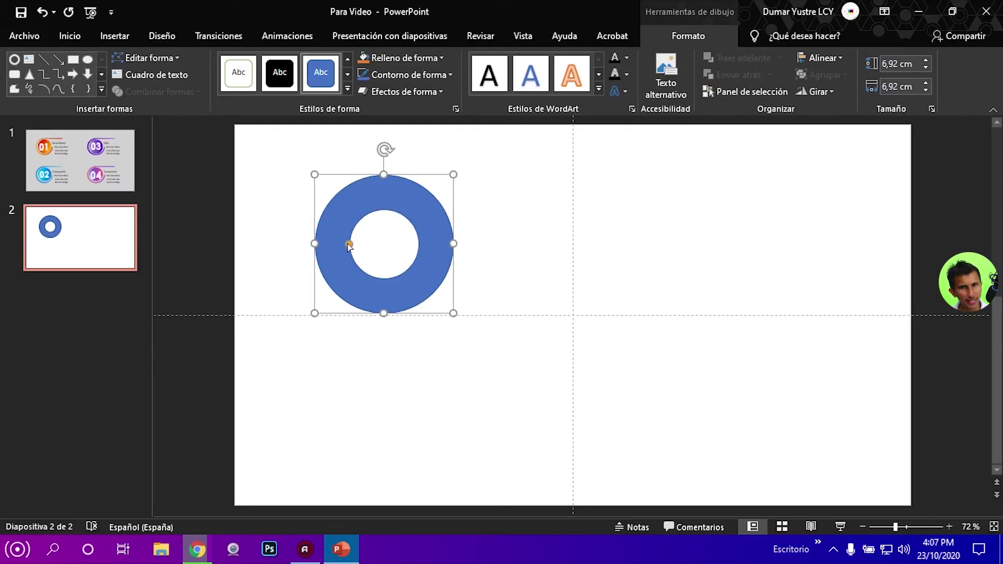
# Widen the donut's hole to thin the ring, move it up-left, then view slide 1.
pyautogui.moveTo(349, 244); pyautogui.dragTo(330, 246)
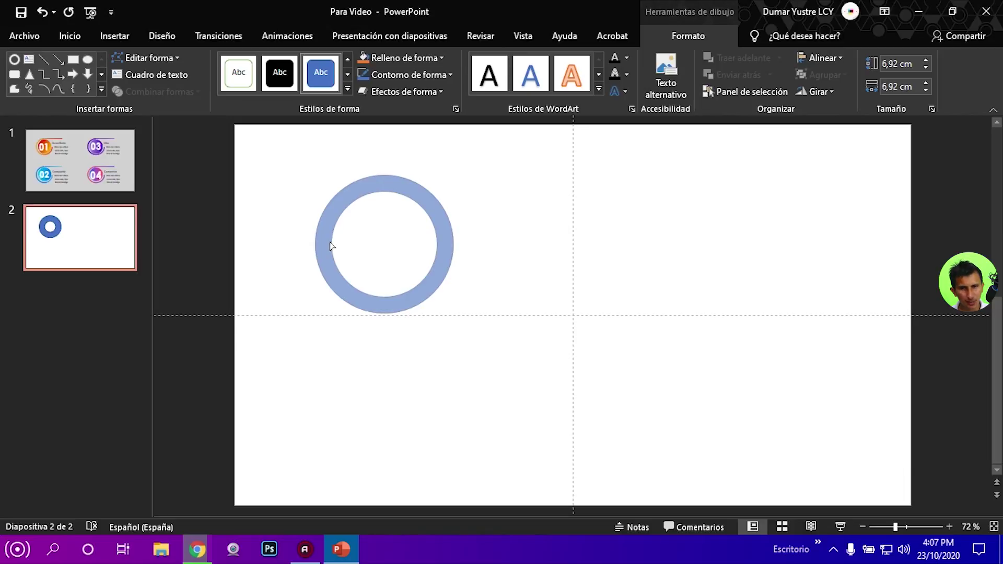
pyautogui.moveTo(331, 245); pyautogui.dragTo(328, 246)
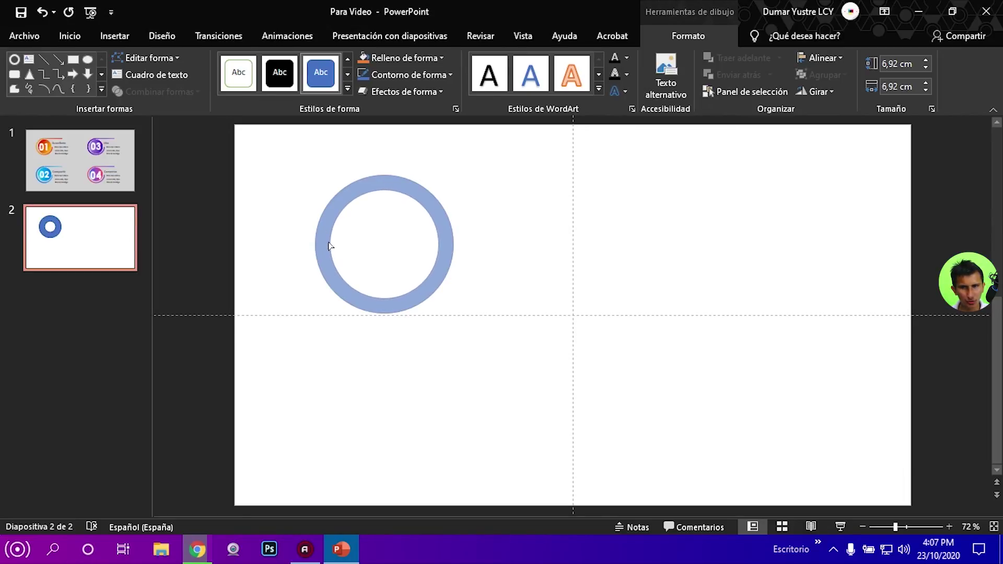
pyautogui.moveTo(329, 245); pyautogui.dragTo(326, 246)
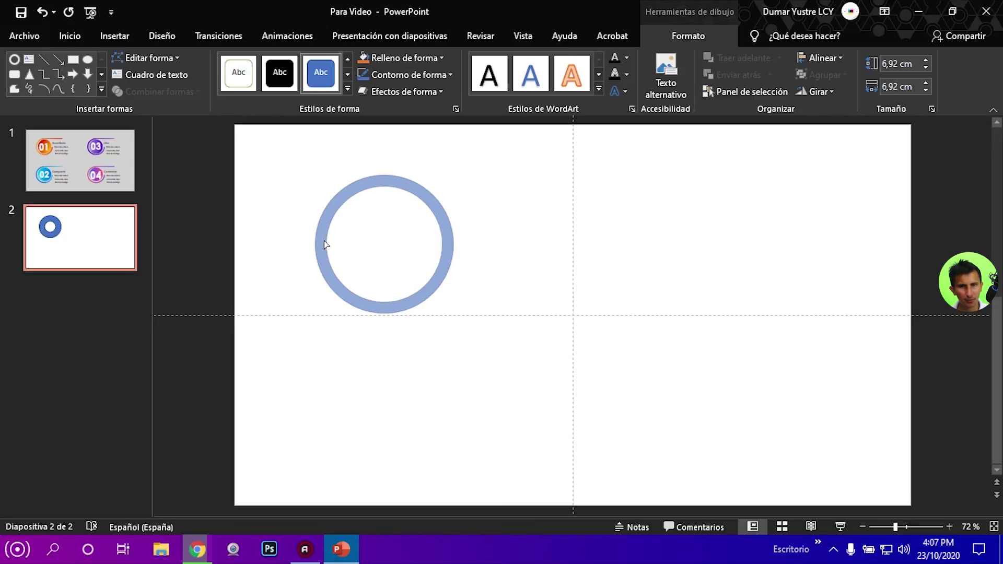
pyautogui.moveTo(325, 244); pyautogui.dragTo(325, 246)
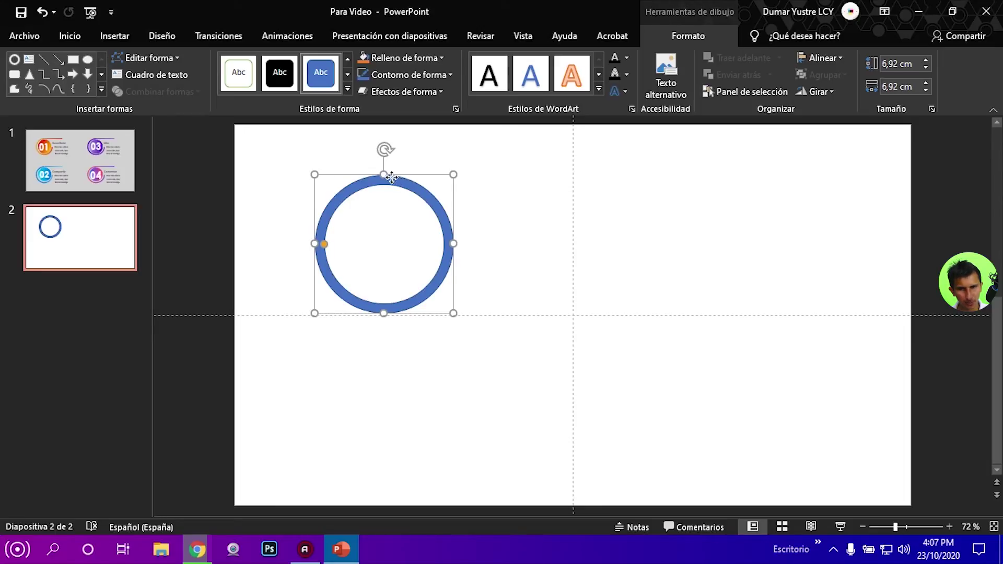
pyautogui.moveTo(396, 178); pyautogui.dragTo(352, 158)
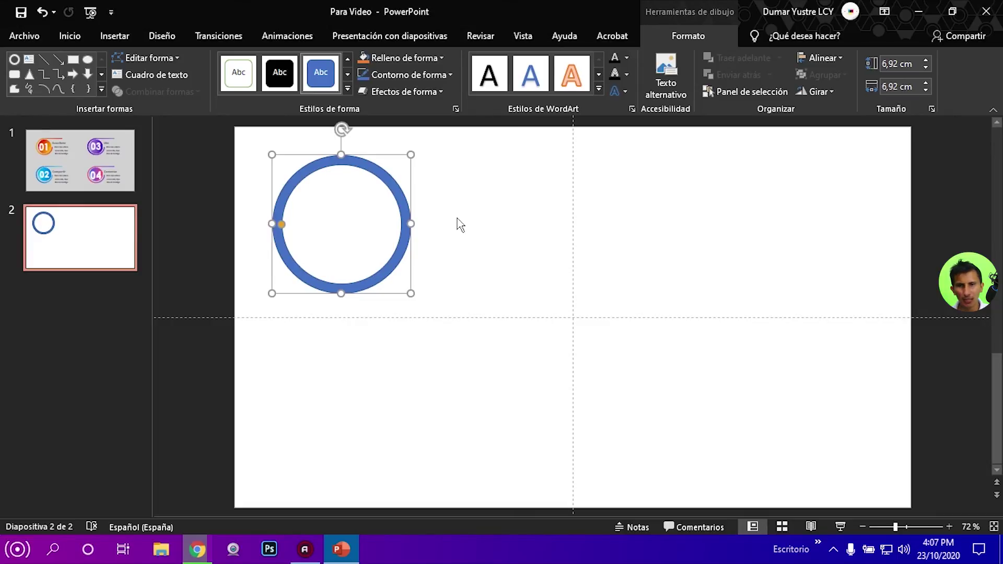
pyautogui.click(45, 175)
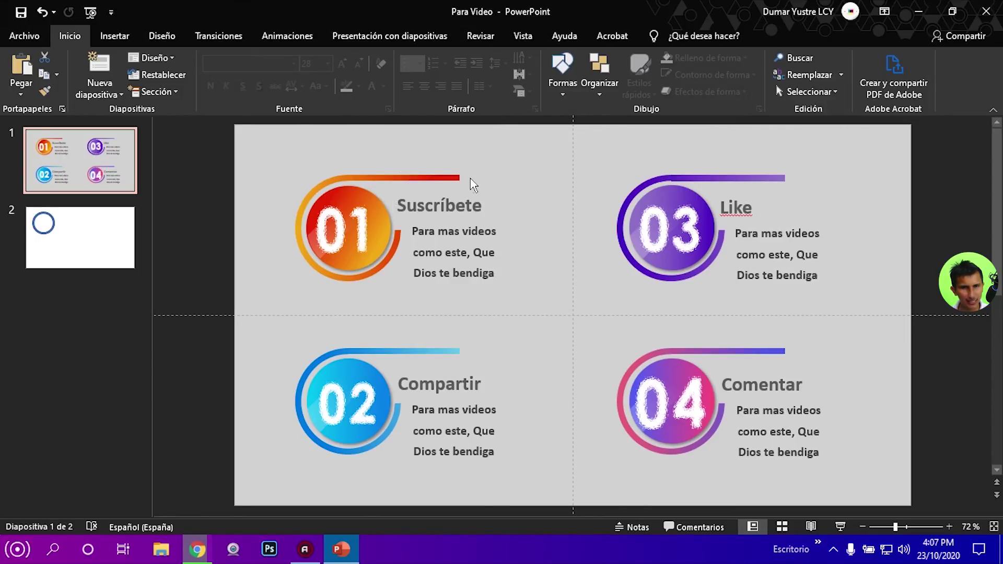
# Go back to slide 2 and select the thin blue ring.
pyautogui.click(74, 251)
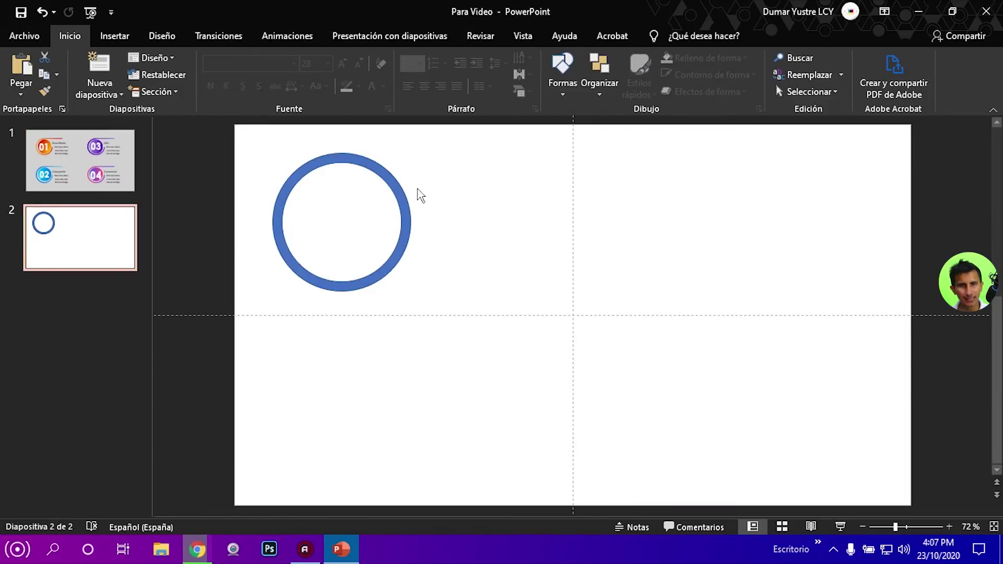
pyautogui.click(346, 158)
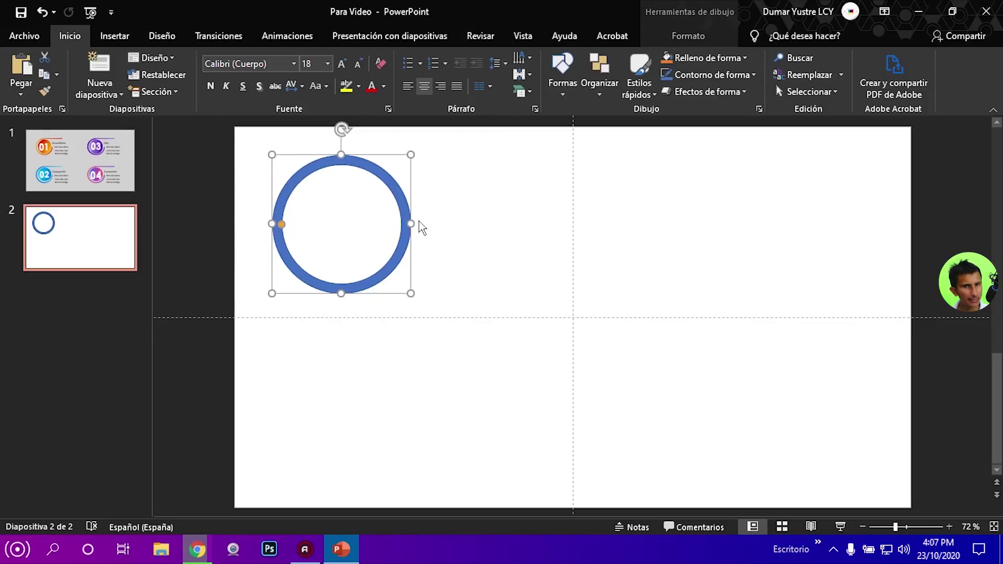
# Draw a 5,49 by 6,07 cm right triangle covering the ring's top-right quarter.
pyautogui.click(115, 35)
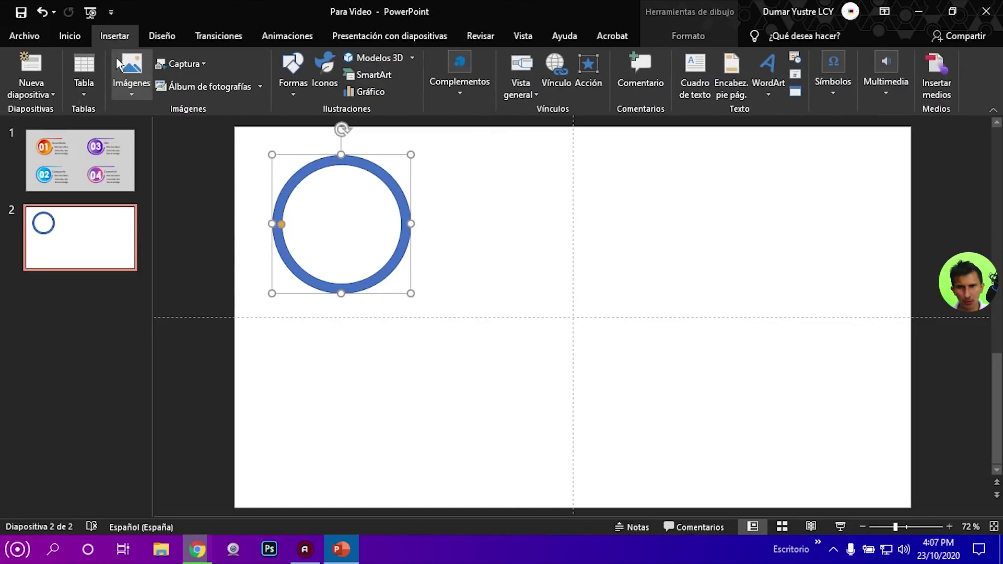
pyautogui.click(296, 90)
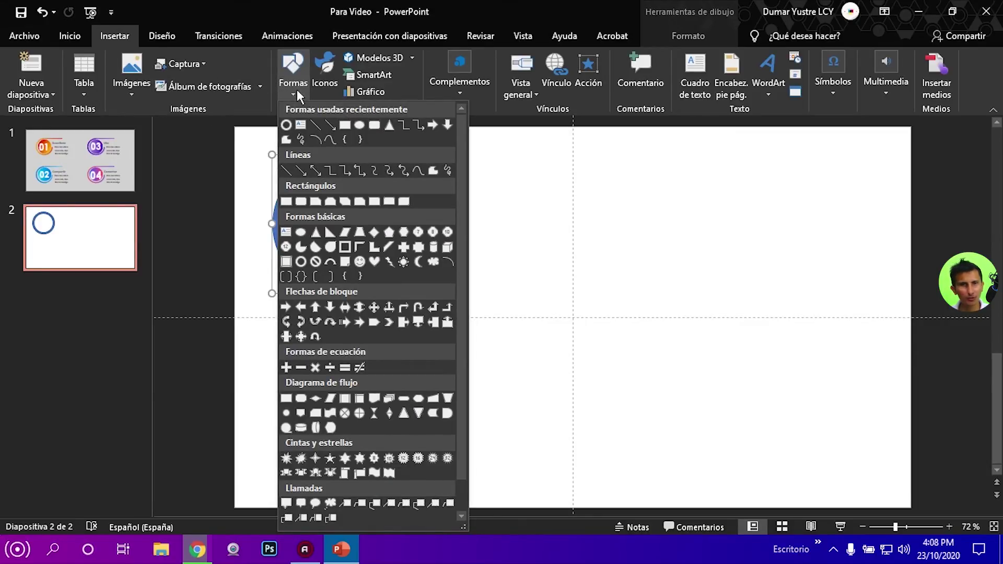
pyautogui.click(331, 233)
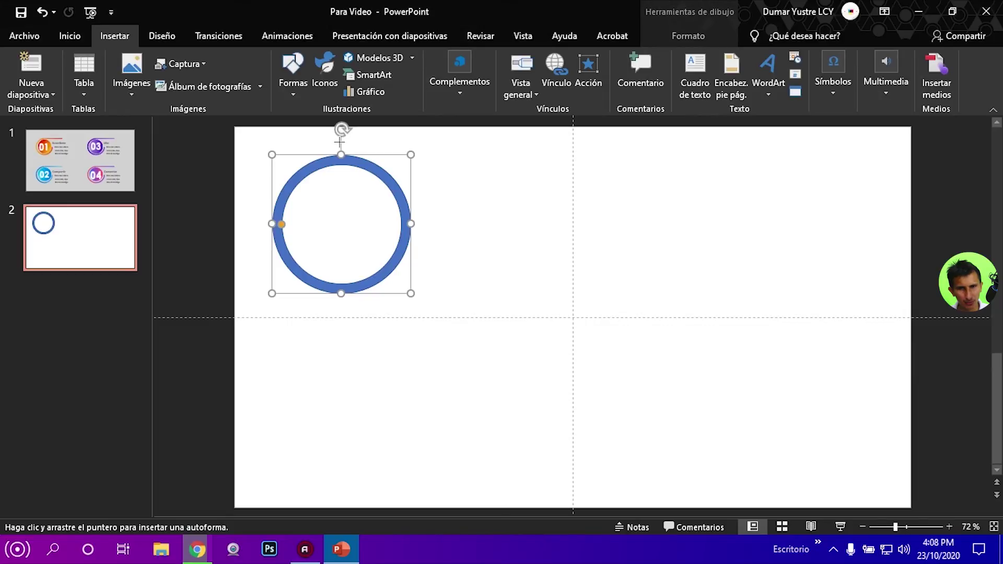
pyautogui.moveTo(340, 154)
pyautogui.mouseDown()
pyautogui.moveTo(370, 221)
pyautogui.moveTo(438, 224)
pyautogui.mouseUp()
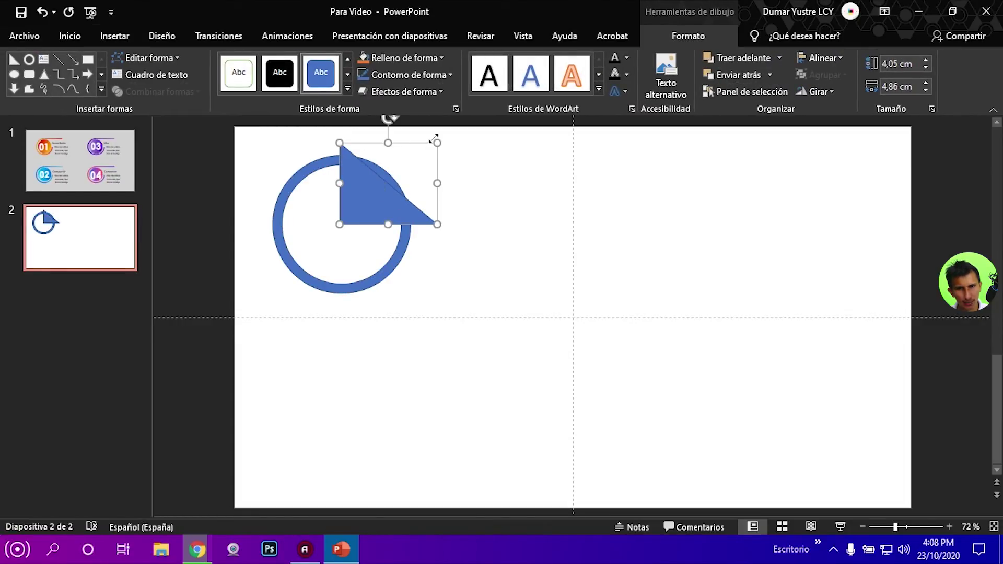
pyautogui.moveTo(434, 139); pyautogui.dragTo(450, 122)
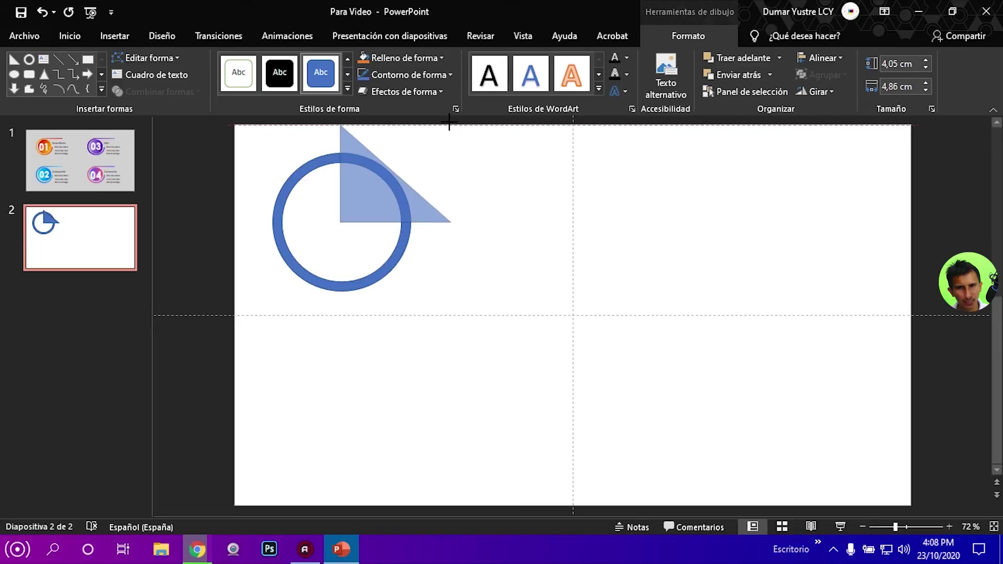
pyautogui.moveTo(450, 122); pyautogui.dragTo(460, 111)
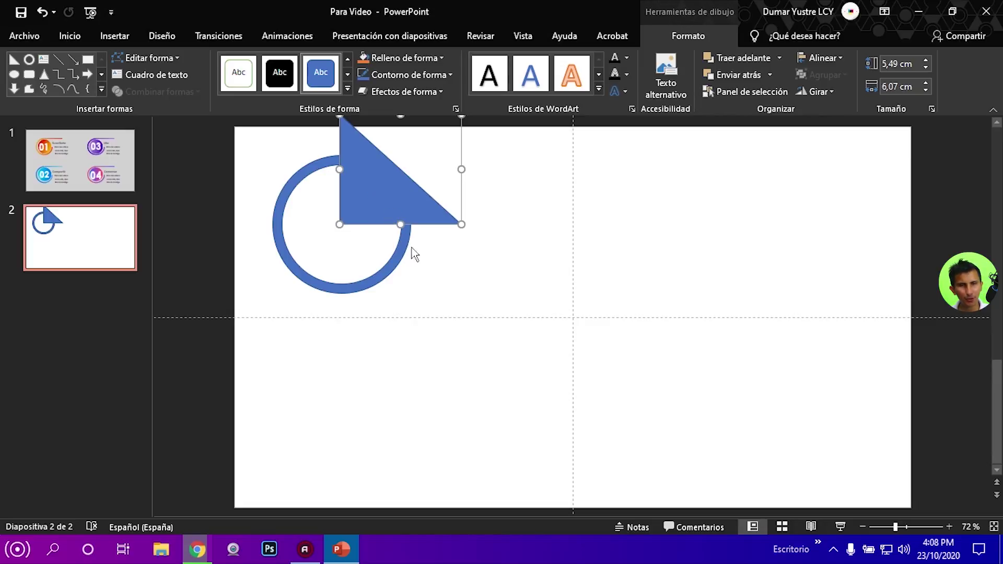
pyautogui.click(476, 272)
# Select the ring then the triangle and apply Combinar formas > Restar.
pyautogui.click(361, 289)
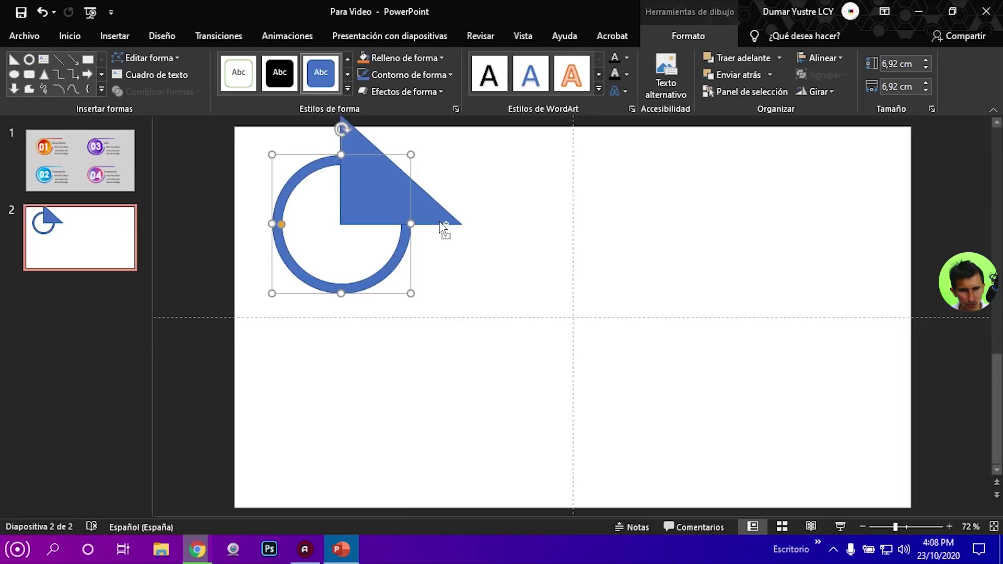
pyautogui.keyDown('shift'); pyautogui.click(436, 222); pyautogui.keyUp('shift')
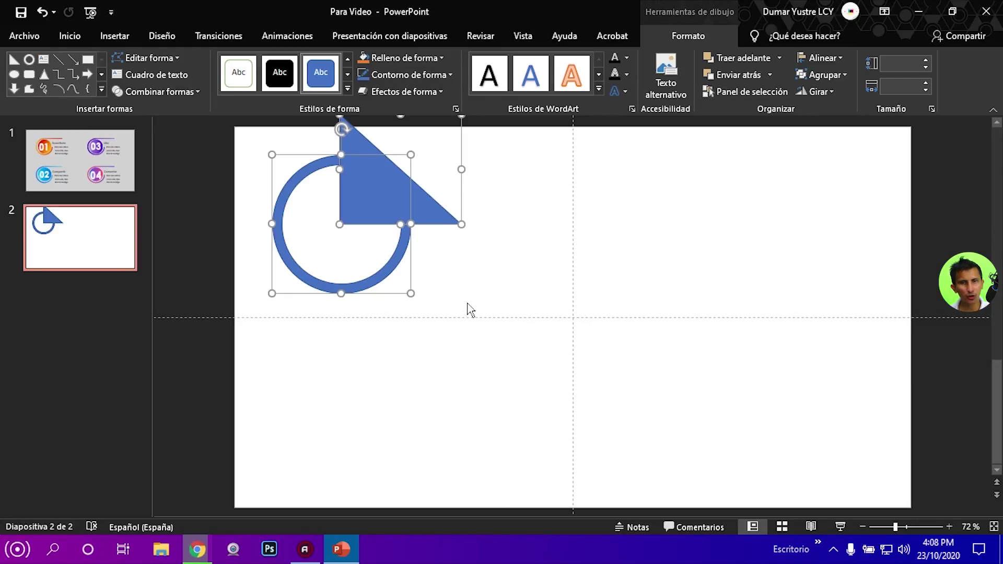
pyautogui.click(492, 311)
pyautogui.moveTo(530, 369); pyautogui.dragTo(193, 100)
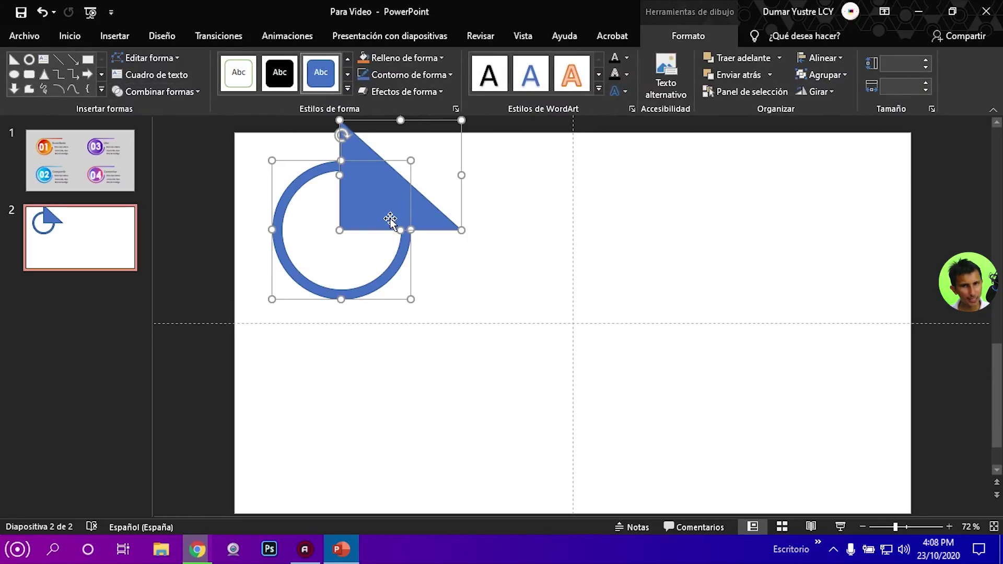
pyautogui.click(497, 284)
pyautogui.click(370, 288)
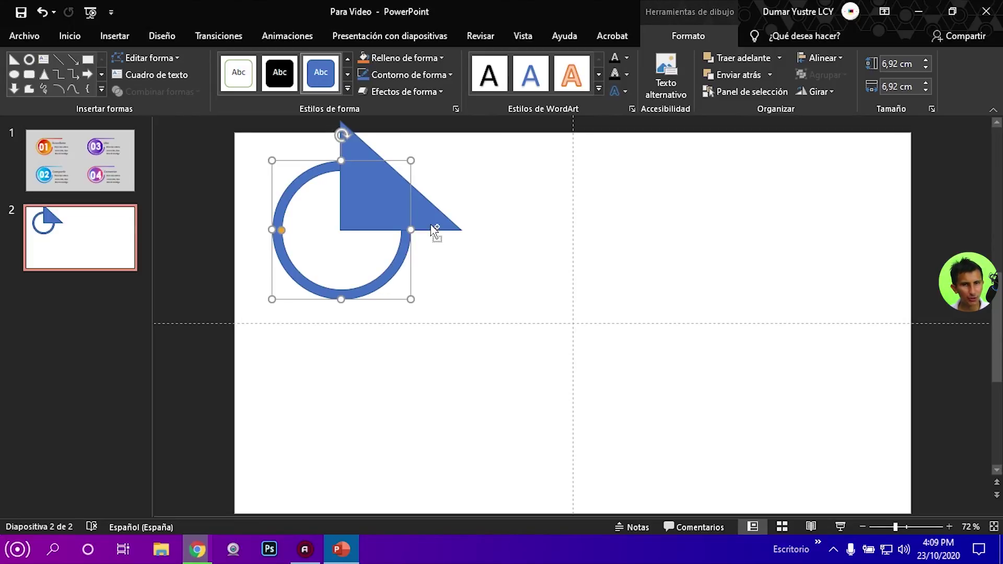
pyautogui.keyDown('shift'); pyautogui.click(435, 225); pyautogui.keyUp('shift')
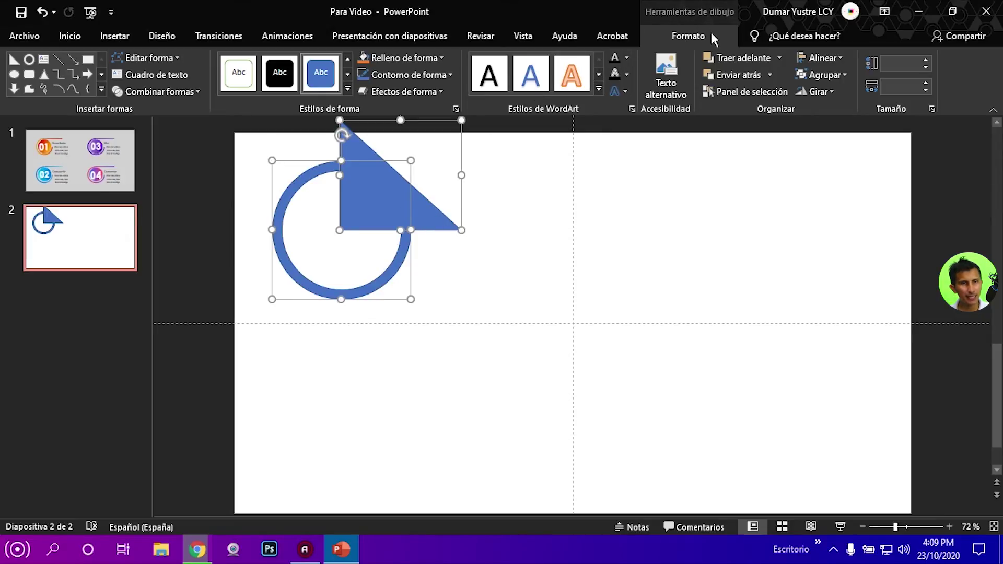
pyautogui.click(199, 96)
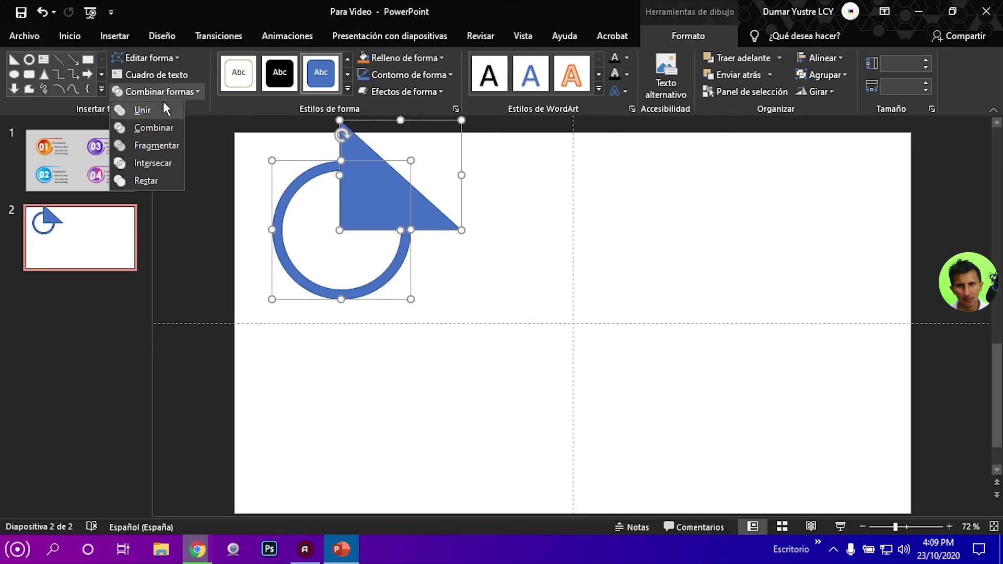
pyautogui.click(147, 184)
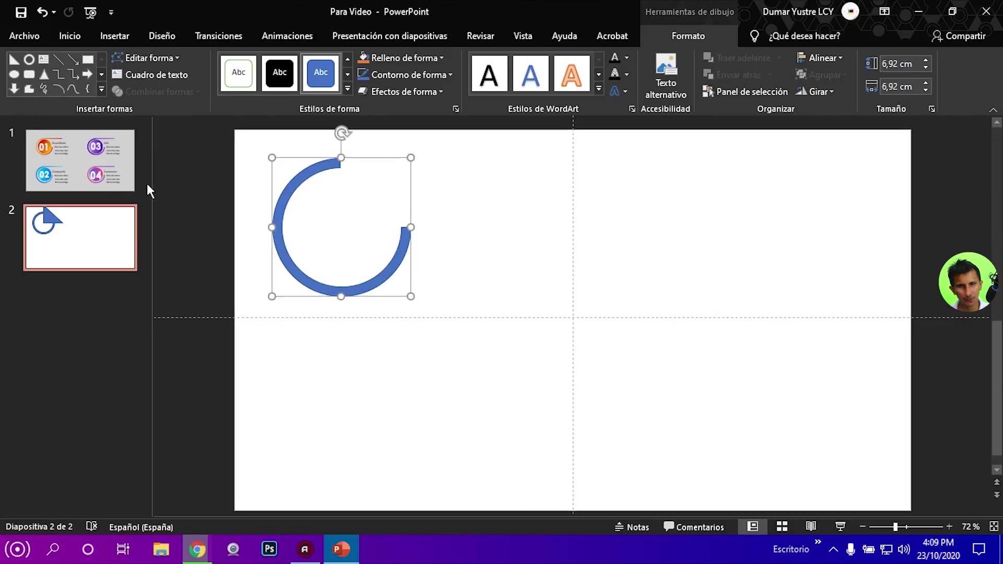
# Compare with slide 1, then on slide 2 choose the Rectángulo shape.
pyautogui.click(459, 223)
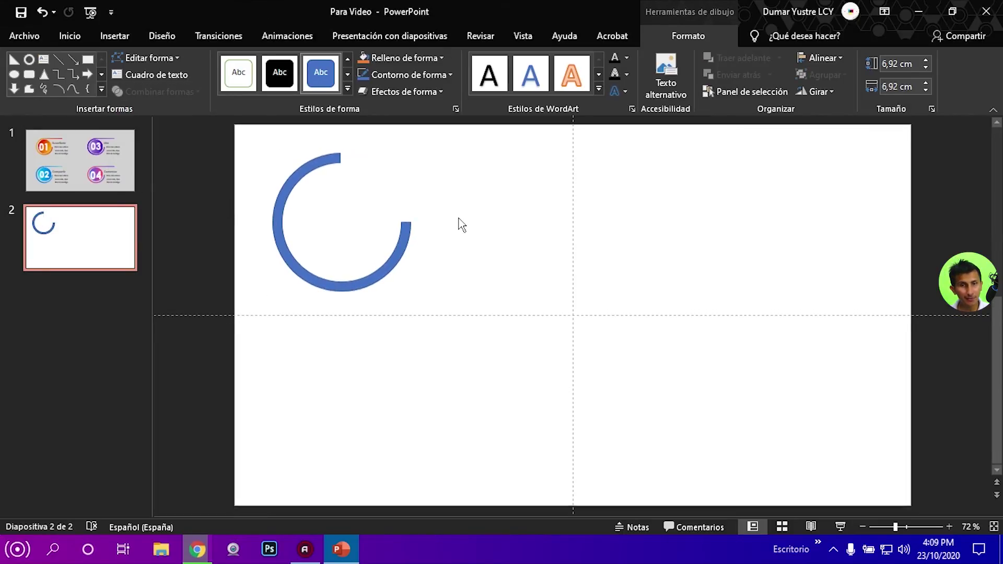
pyautogui.click(405, 231)
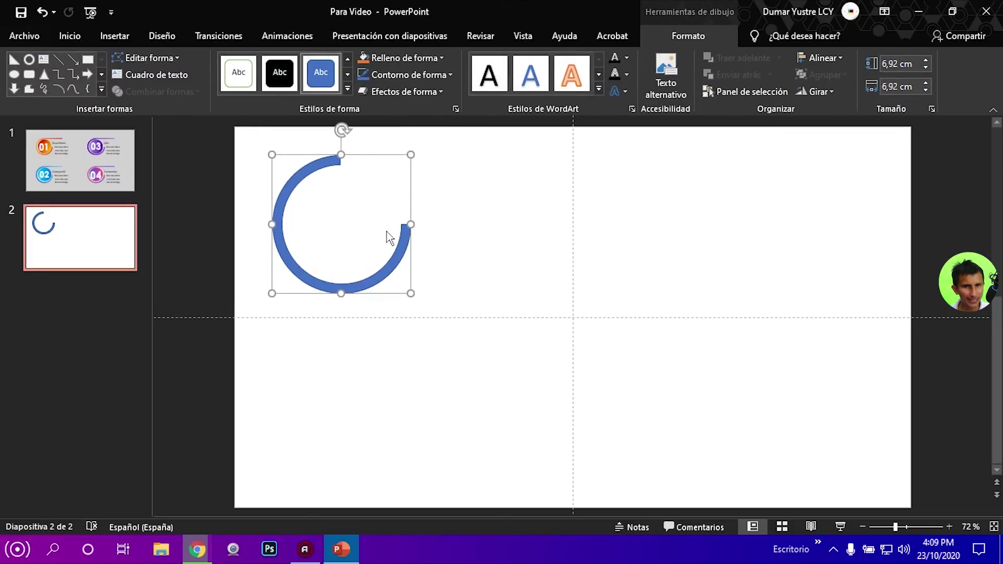
pyautogui.click(74, 157)
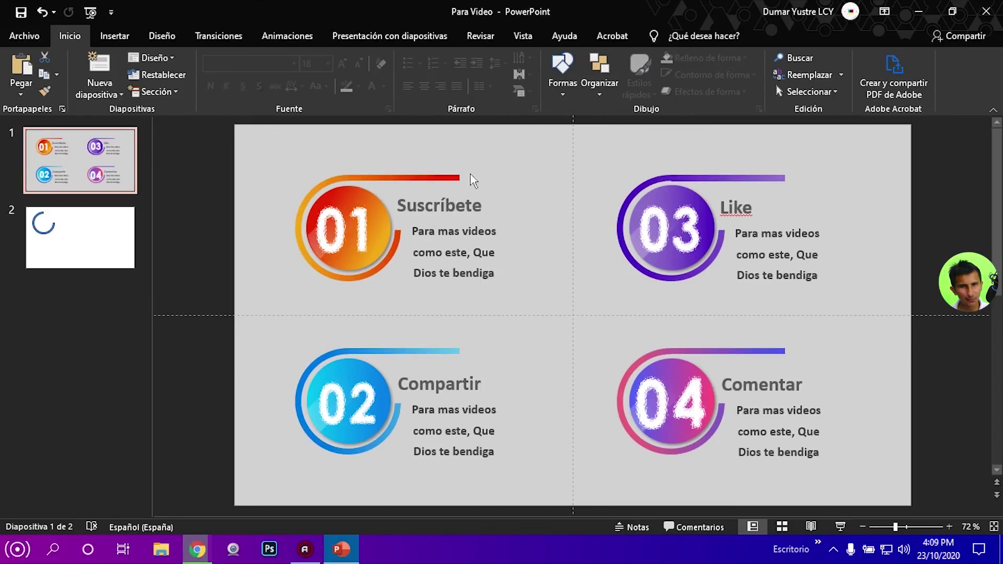
pyautogui.click(67, 244)
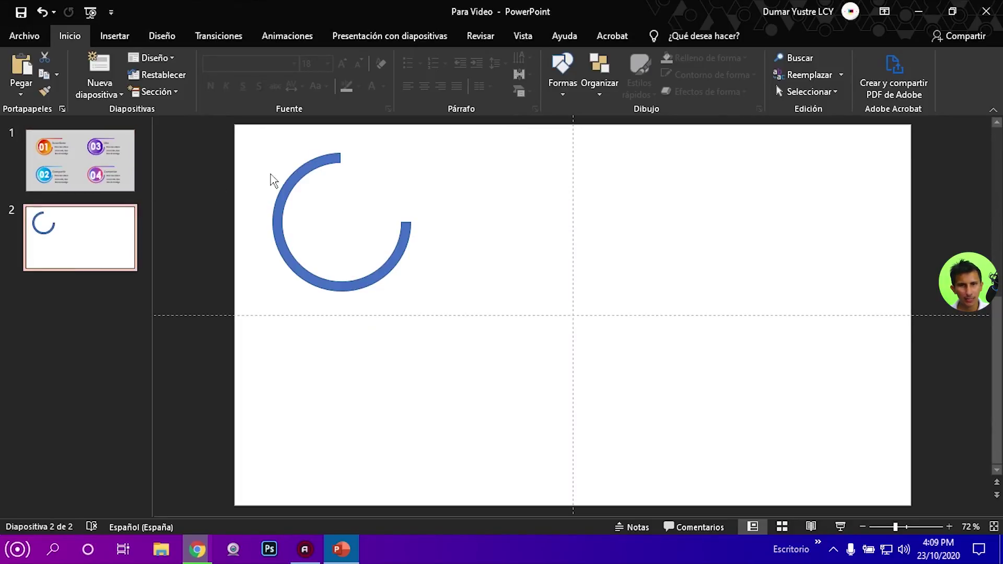
pyautogui.click(114, 36)
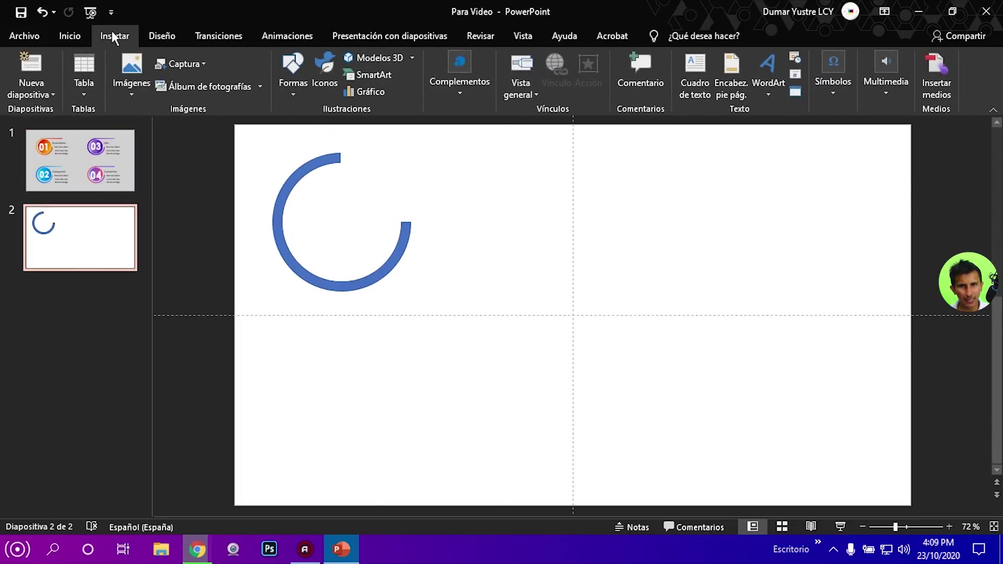
pyautogui.click(293, 96)
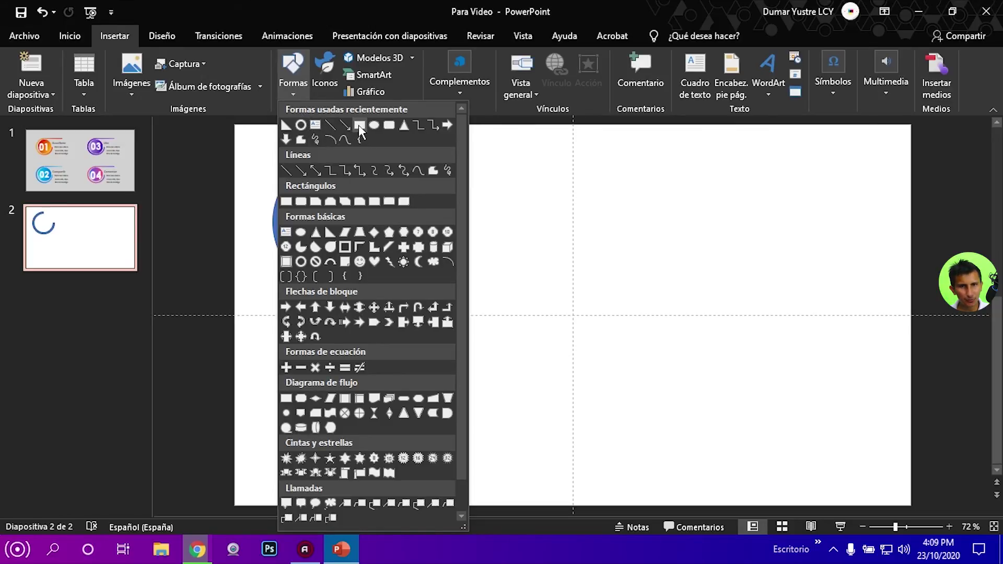
pyautogui.click(359, 126)
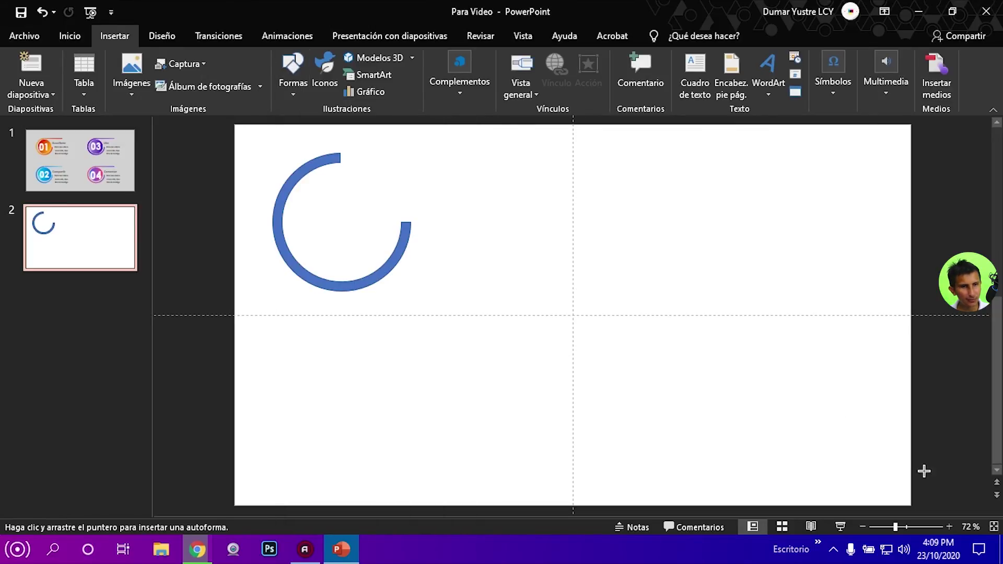
# Zoom the slide in to 400%.
pyautogui.click(950, 527)
pyautogui.click(950, 527)
pyautogui.click(950, 528)
pyautogui.click(950, 527)
pyautogui.click(946, 527)
pyautogui.click(946, 527)
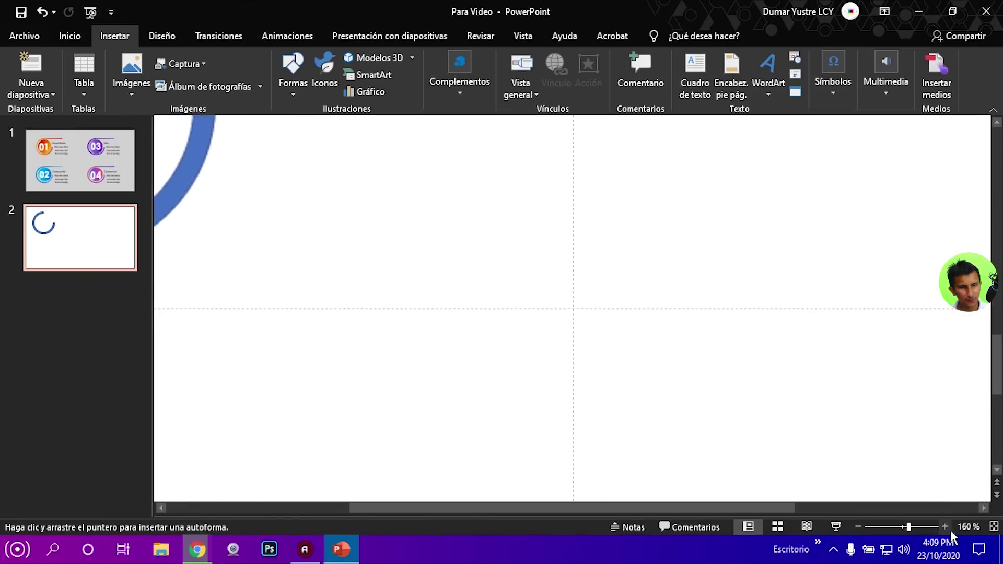
pyautogui.click(946, 527)
pyautogui.click(946, 527)
pyautogui.click(946, 527)
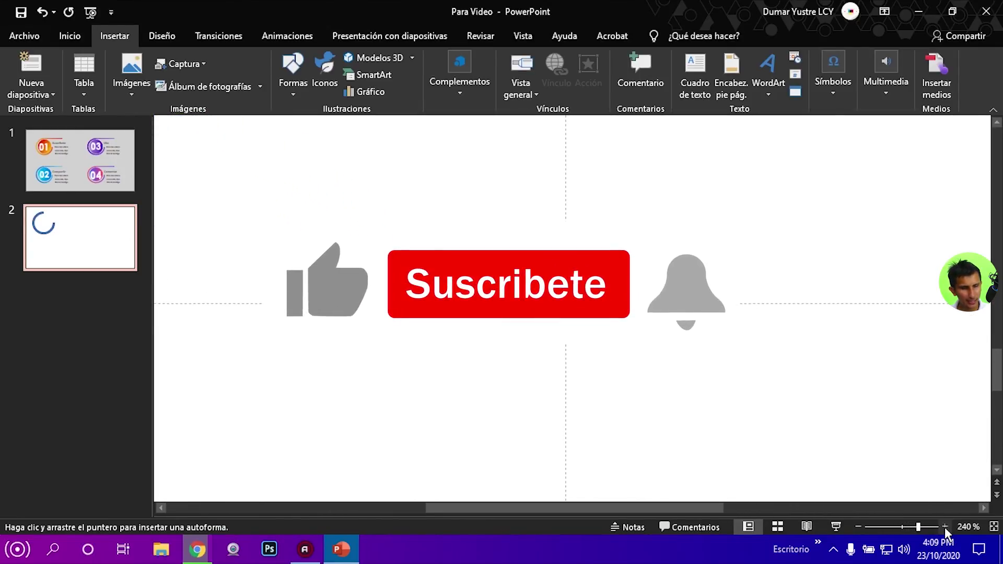
pyautogui.click(945, 527)
pyautogui.click(945, 528)
pyautogui.click(945, 527)
pyautogui.click(945, 527)
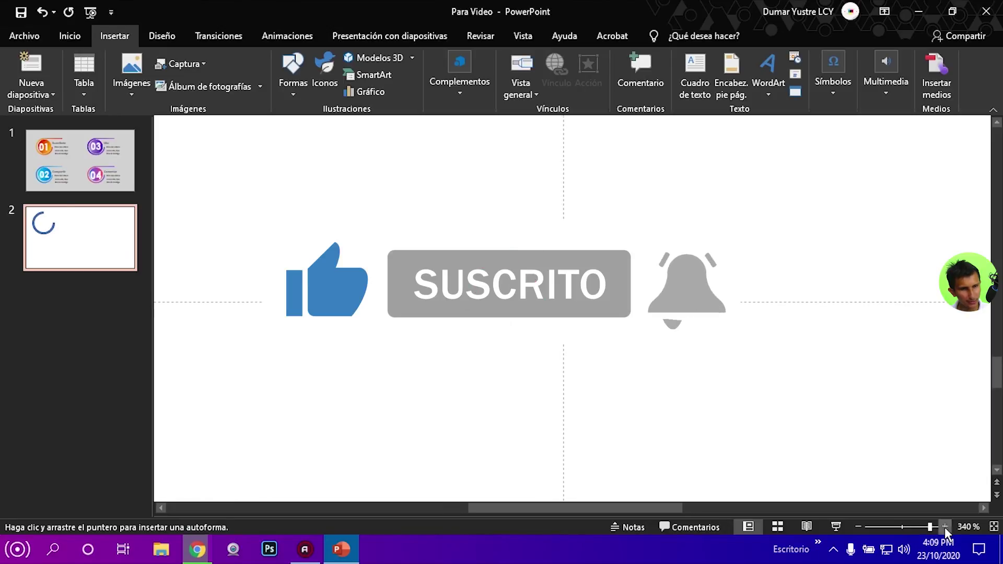
pyautogui.click(945, 527)
pyautogui.click(944, 527)
pyautogui.click(945, 528)
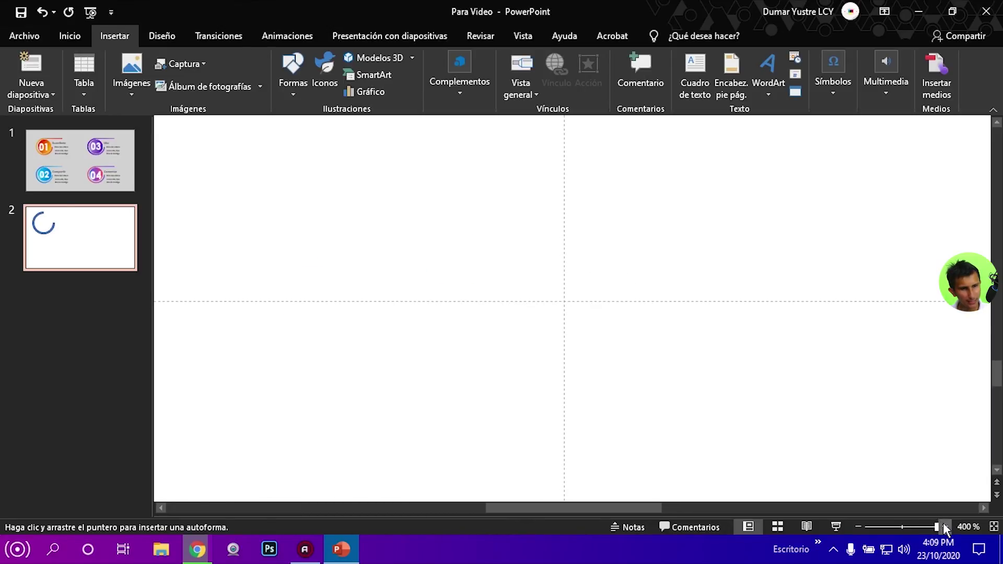
# Draw a thin 0,47 cm-high bar starting at the top end of the arc.
pyautogui.moveTo(629, 508); pyautogui.dragTo(340, 507)
pyautogui.scroll(1, 705, 261)
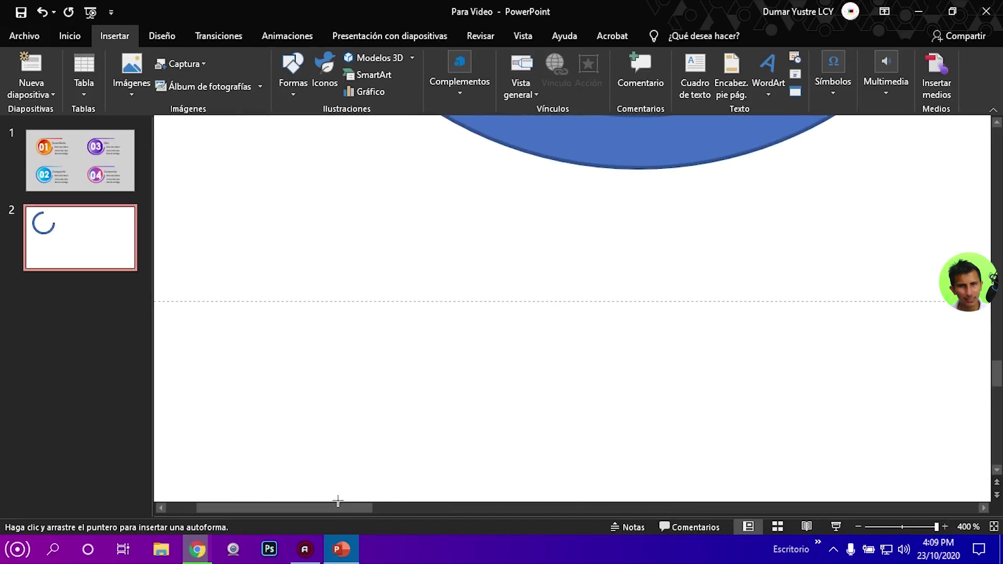
pyautogui.scroll(1, 712, 258)
pyautogui.scroll(4, 701, 263)
pyautogui.scroll(3, 701, 262)
pyautogui.scroll(3, 692, 267)
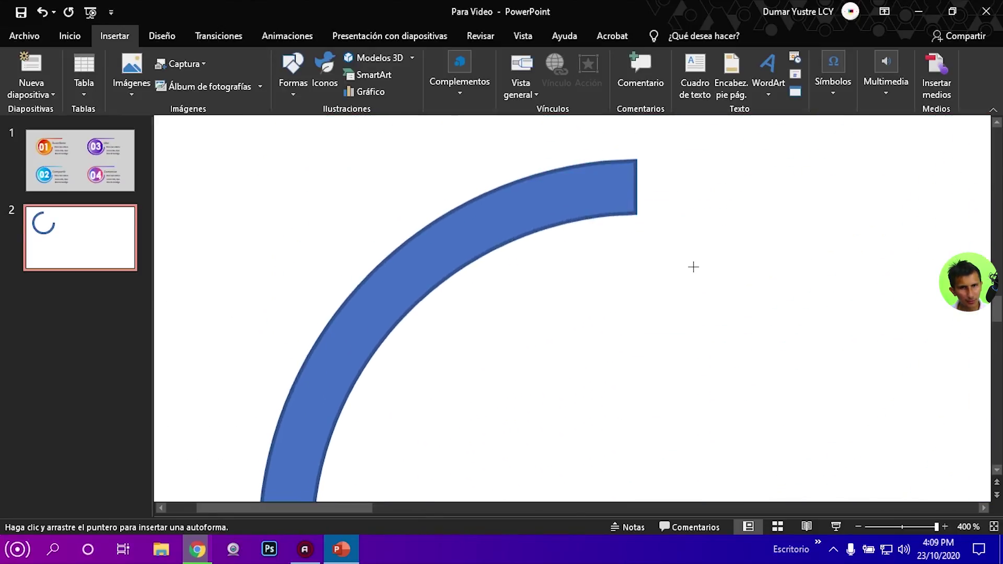
pyautogui.scroll(2, 653, 271)
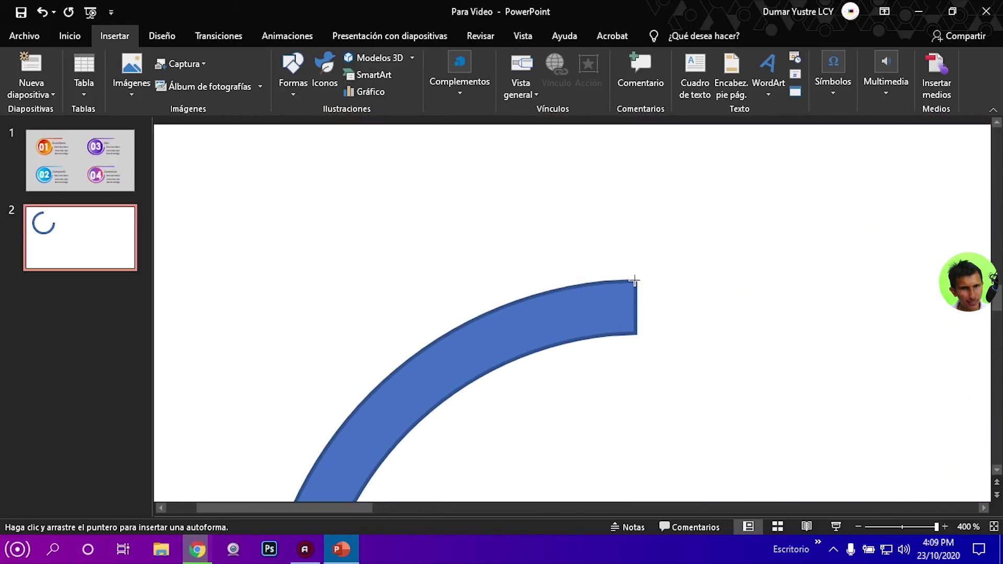
pyautogui.moveTo(635, 281); pyautogui.dragTo(739, 339)
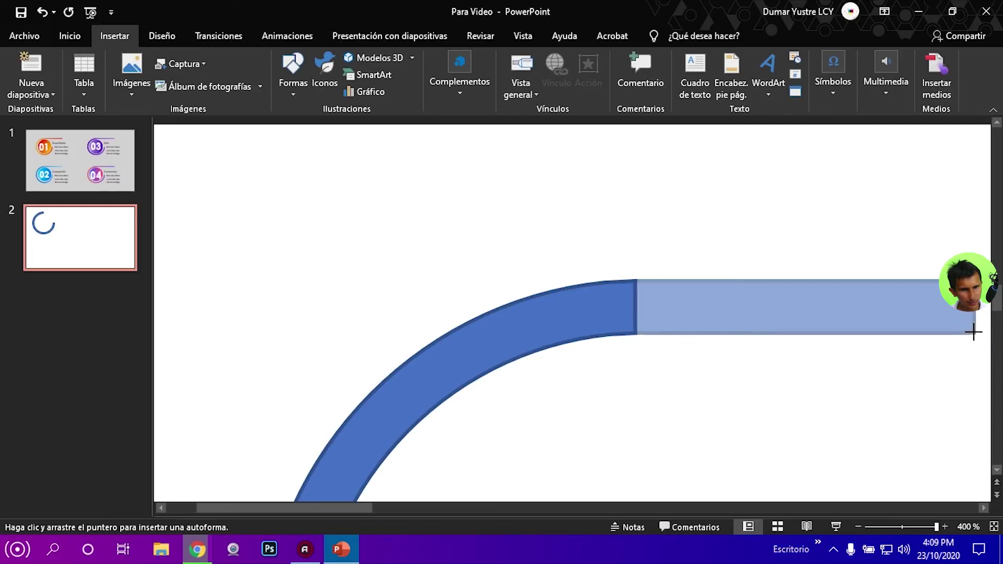
pyautogui.moveTo(861, 342); pyautogui.dragTo(975, 335)
# Stretch the bar rightward to 6,01 cm long and zoom back out to 112%.
pyautogui.moveTo(359, 507); pyautogui.dragTo(443, 504)
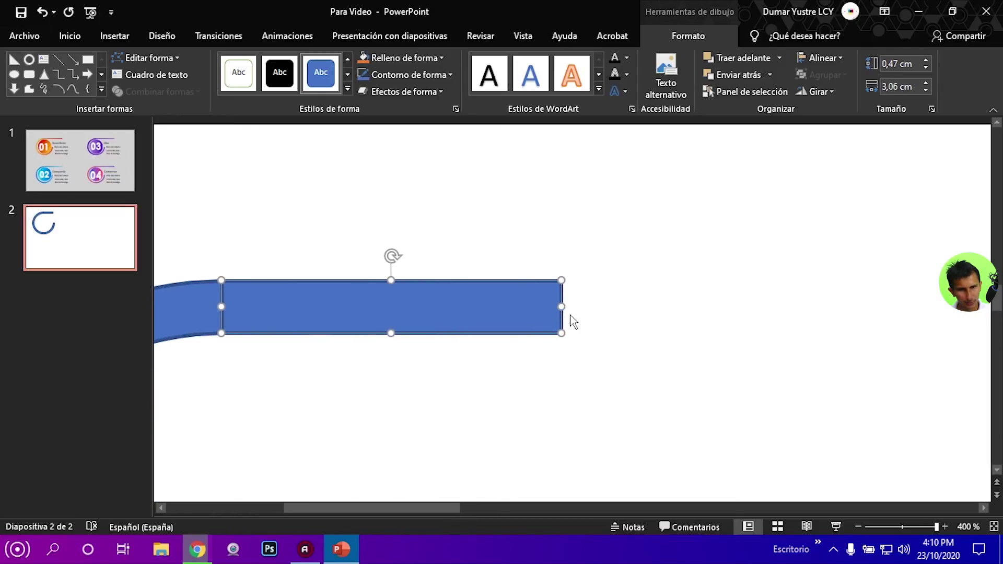
pyautogui.moveTo(562, 308); pyautogui.dragTo(802, 307)
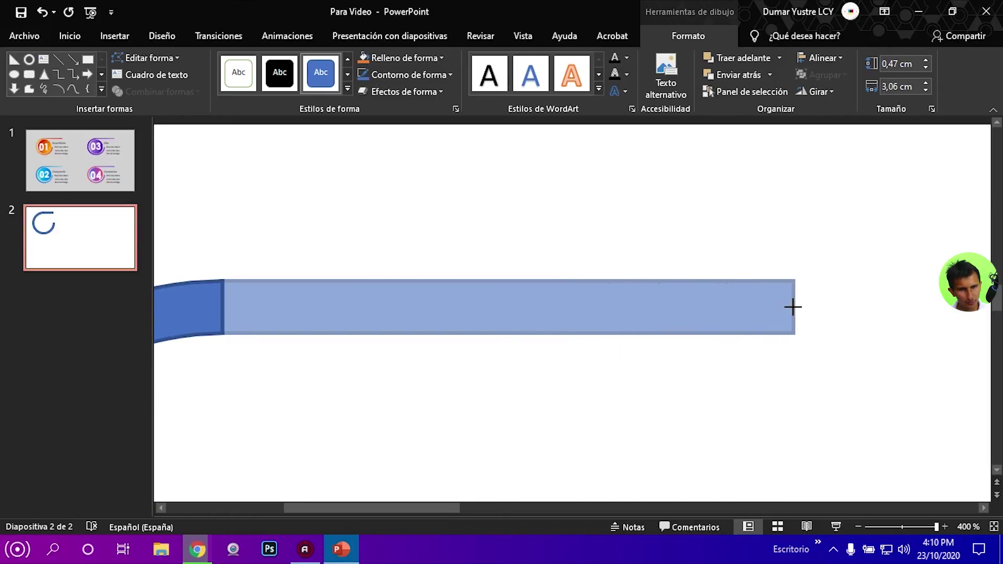
pyautogui.moveTo(802, 308); pyautogui.dragTo(890, 307)
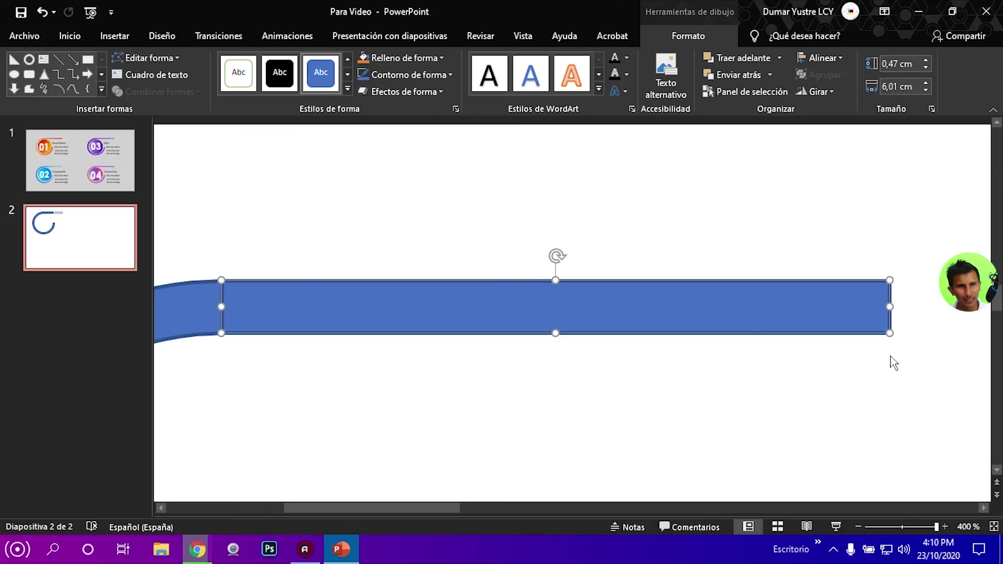
pyautogui.click(904, 526)
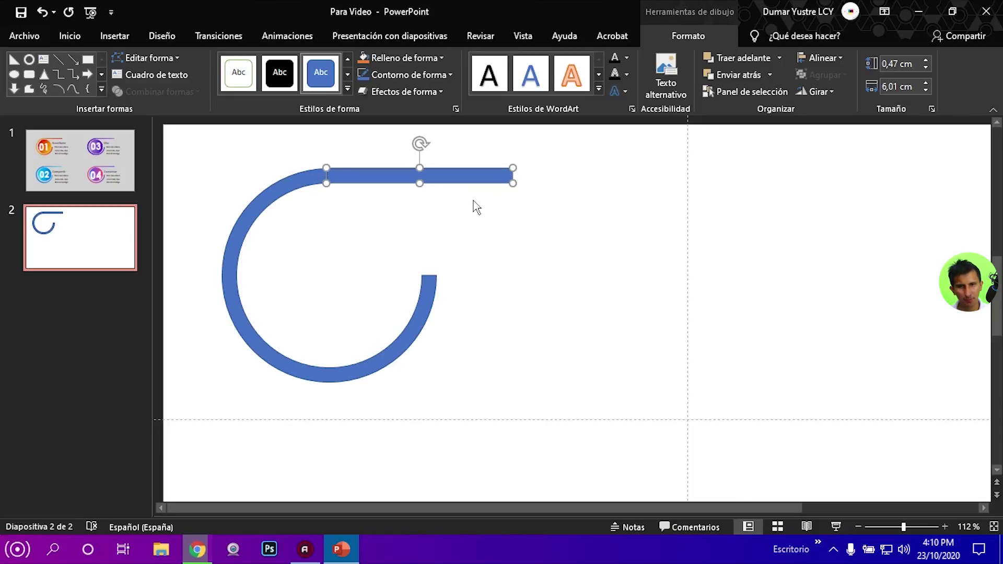
# Inspect the arc-bar join and preview slide 2 in full-screen slide show.
pyautogui.click(559, 244)
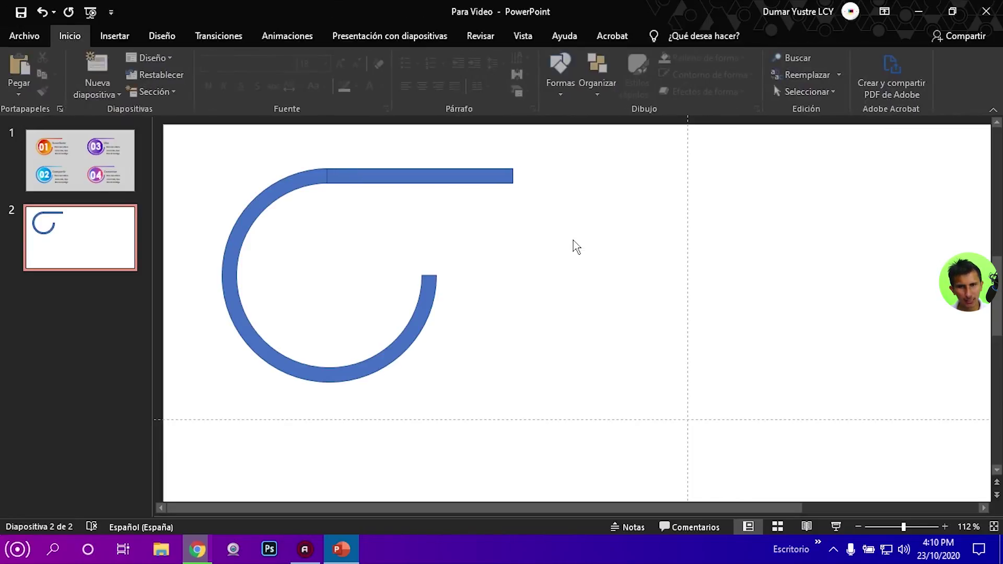
pyautogui.doubleClick(387, 178)
pyautogui.click(641, 298)
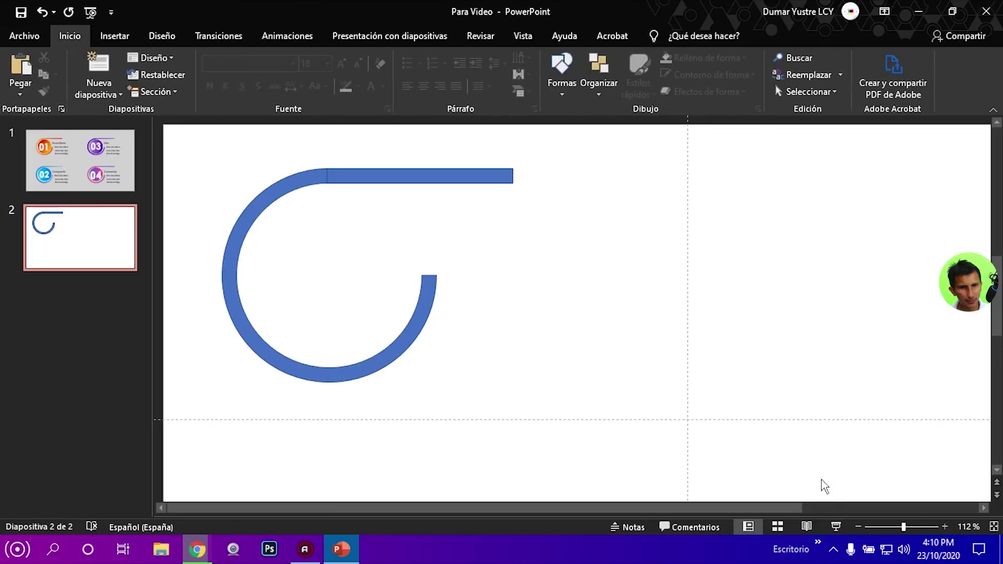
pyautogui.click(835, 527)
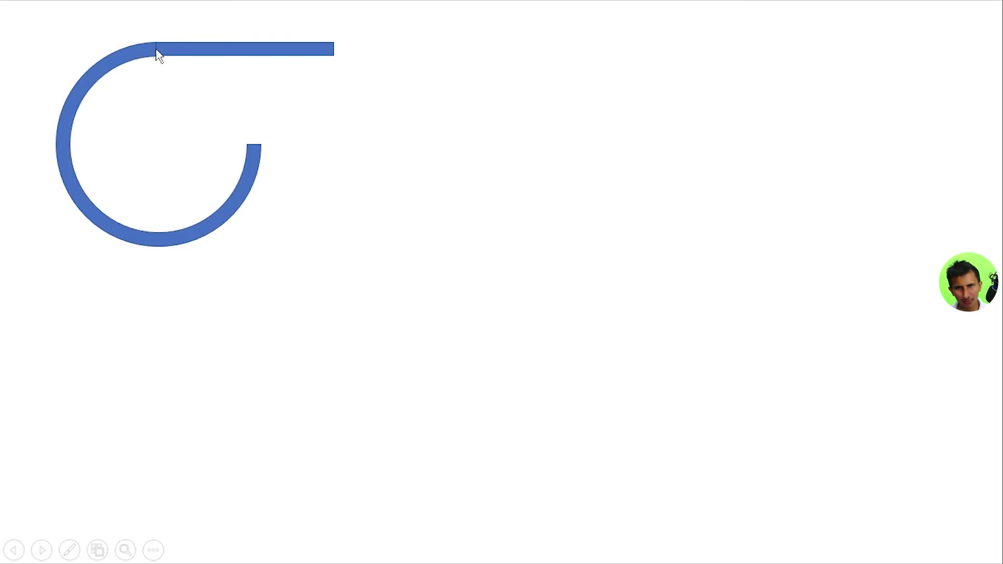
pyautogui.press('Escape')
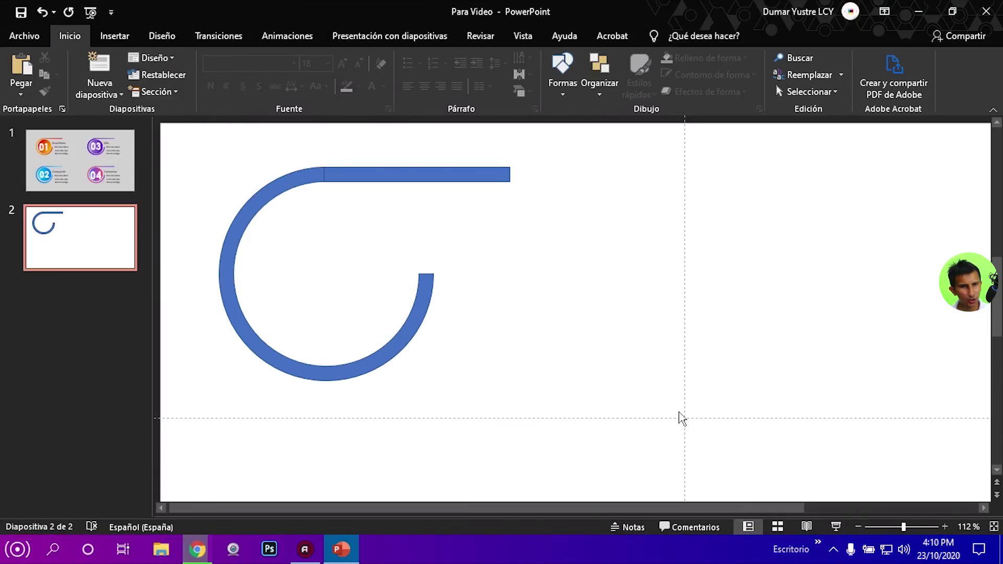
# Select both the arc and bar and set their outline to Sin contorno.
pyautogui.moveTo(674, 411); pyautogui.dragTo(197, 122)
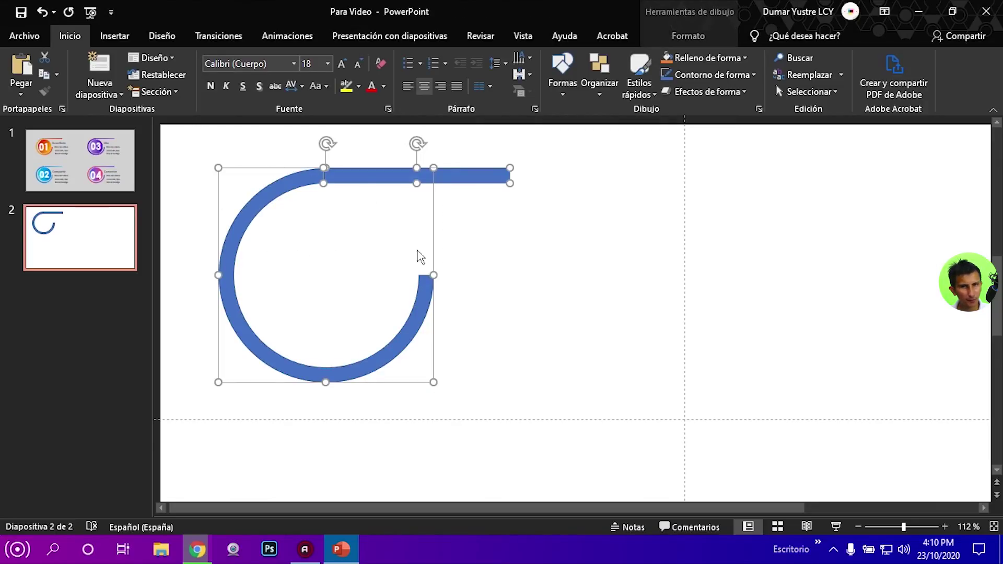
pyautogui.click(663, 418)
pyautogui.moveTo(665, 403)
pyautogui.mouseDown()
pyautogui.moveTo(302, 379)
pyautogui.moveTo(170, 131)
pyautogui.moveTo(601, 407)
pyautogui.moveTo(148, 197)
pyautogui.moveTo(145, 146)
pyautogui.moveTo(157, 141)
pyautogui.mouseUp()
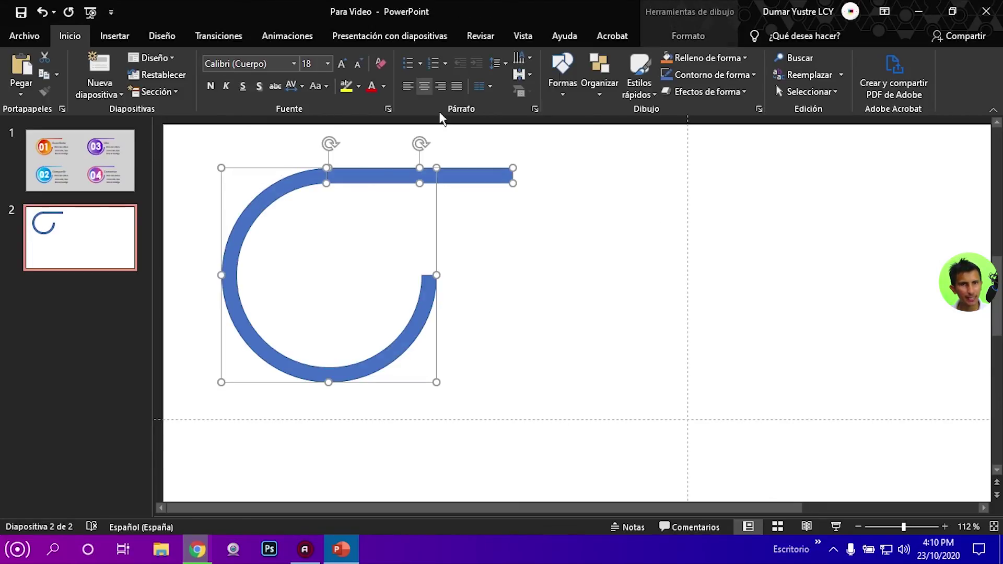
pyautogui.click(705, 37)
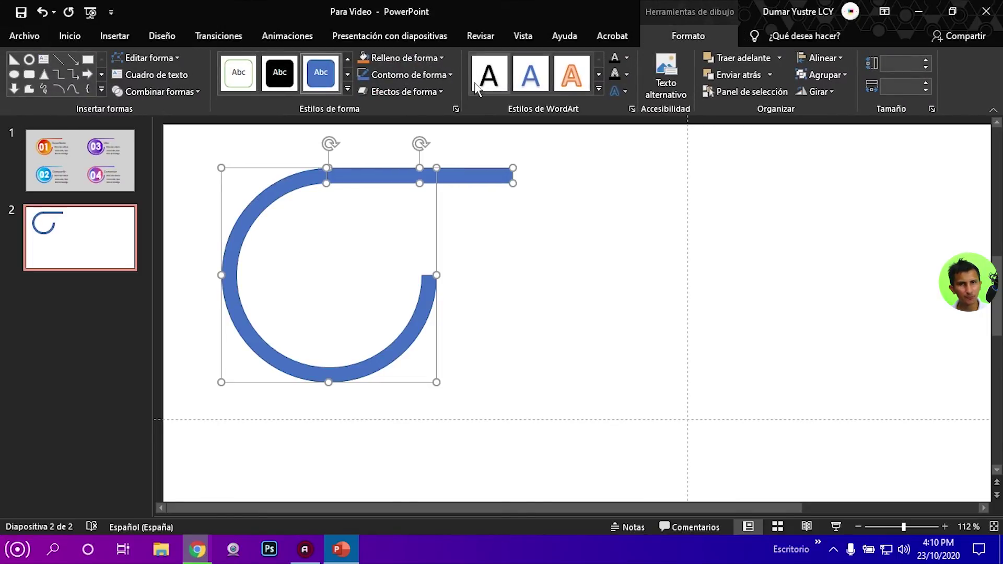
pyautogui.click(448, 74)
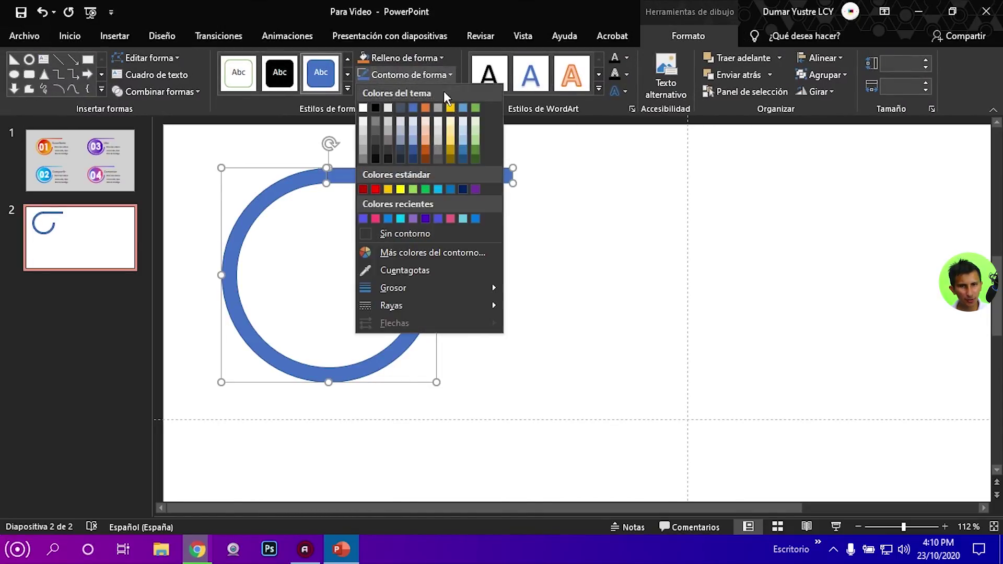
pyautogui.click(403, 233)
pyautogui.click(554, 240)
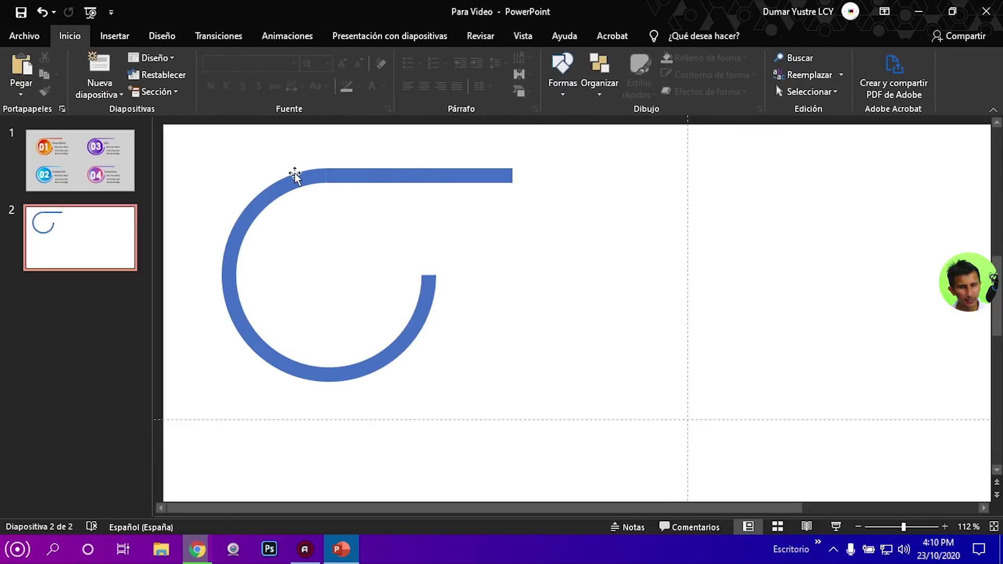
# Confirm the bar has no outline, then view slide 1's finished badges.
pyautogui.click(418, 179)
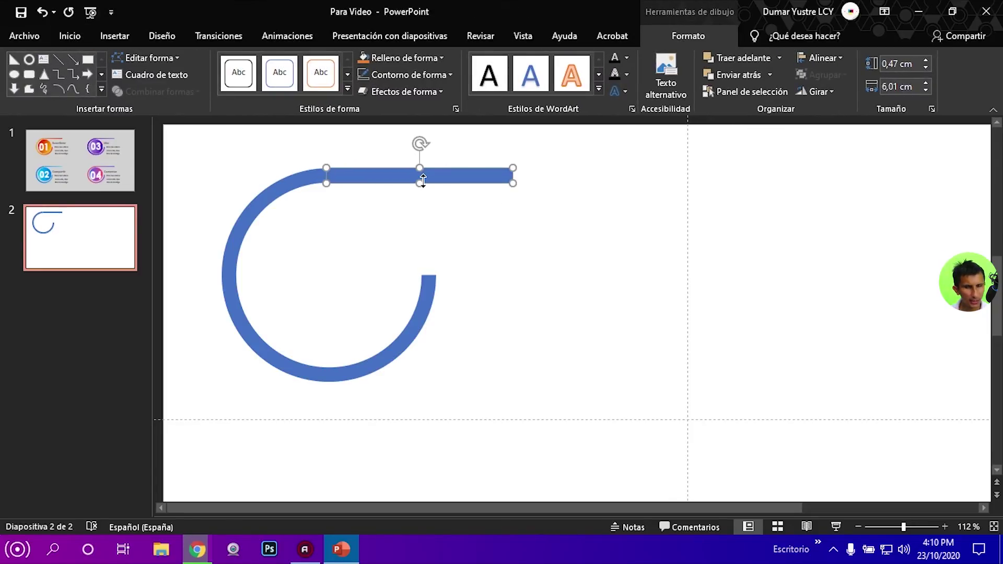
pyautogui.click(577, 232)
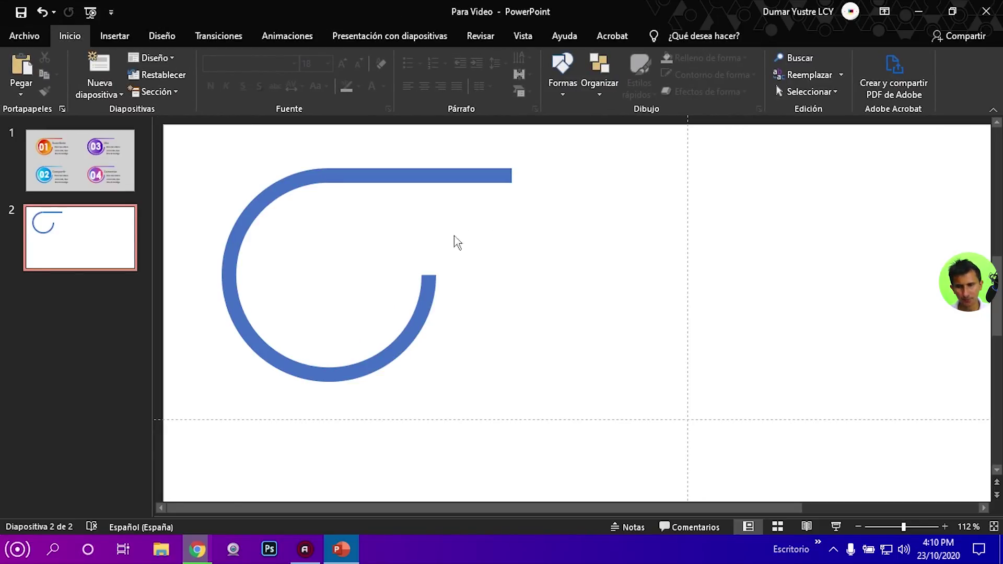
pyautogui.click(80, 160)
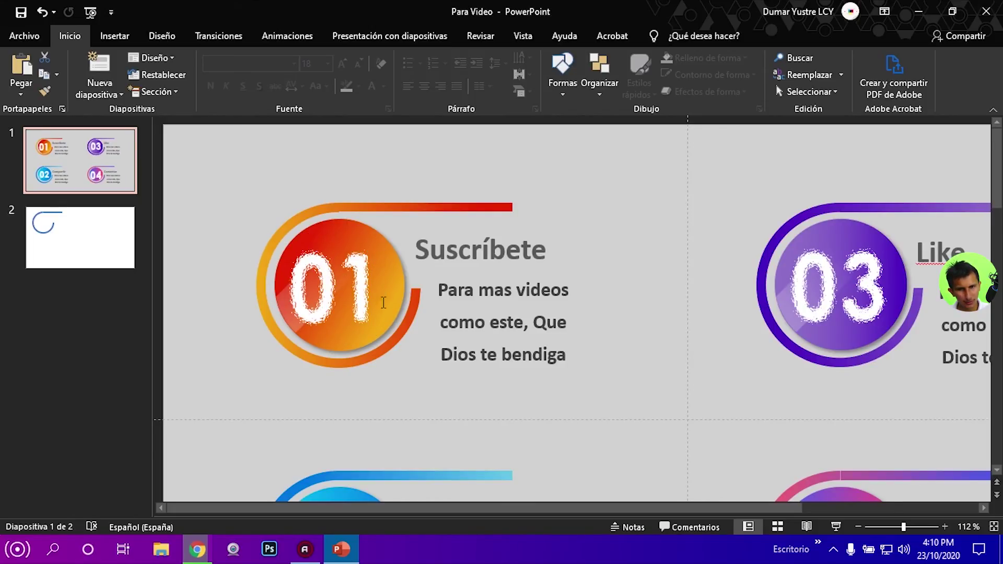
# On slide 2, draw a 5.4 cm ellipse circle and centre it inside the blue ring arc.
pyautogui.click(75, 245)
pyautogui.click(115, 35)
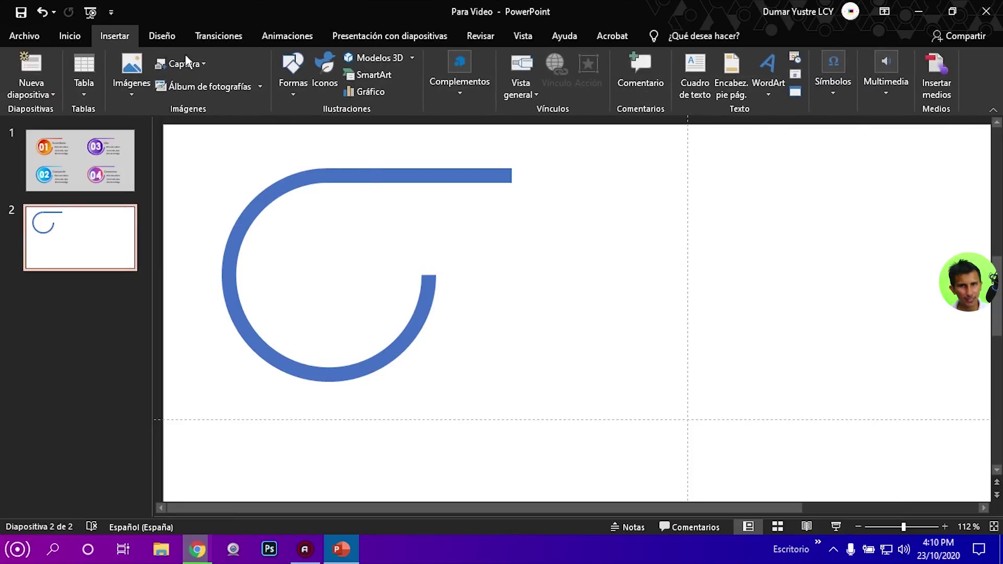
pyautogui.click(294, 88)
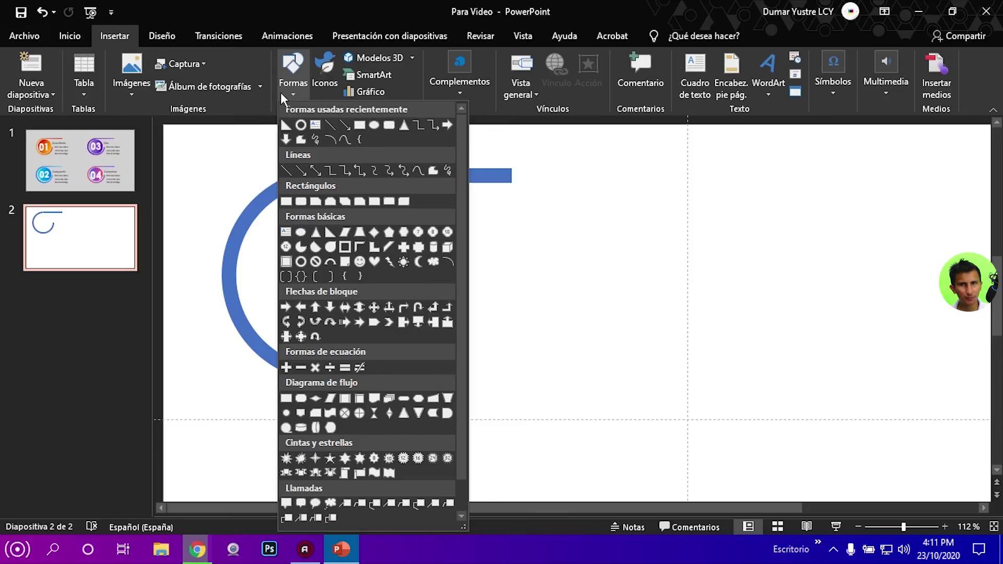
pyautogui.click(374, 126)
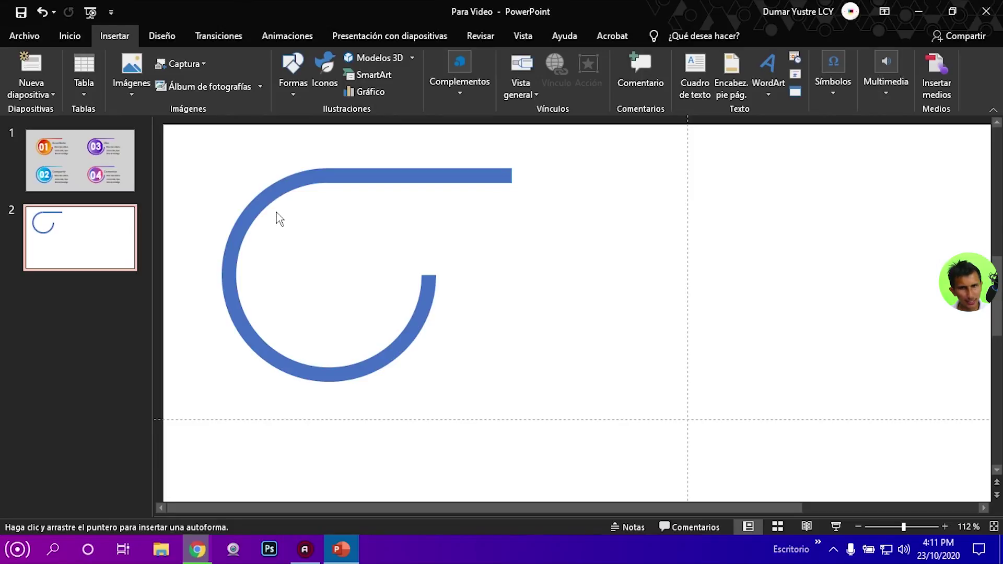
pyautogui.moveTo(276, 215); pyautogui.dragTo(423, 384)
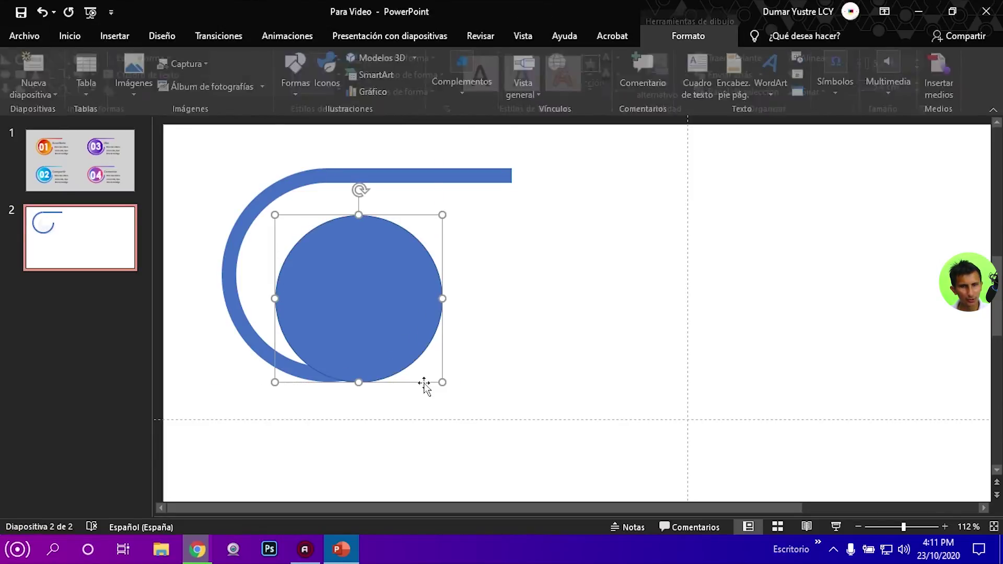
pyautogui.moveTo(374, 305); pyautogui.dragTo(342, 282)
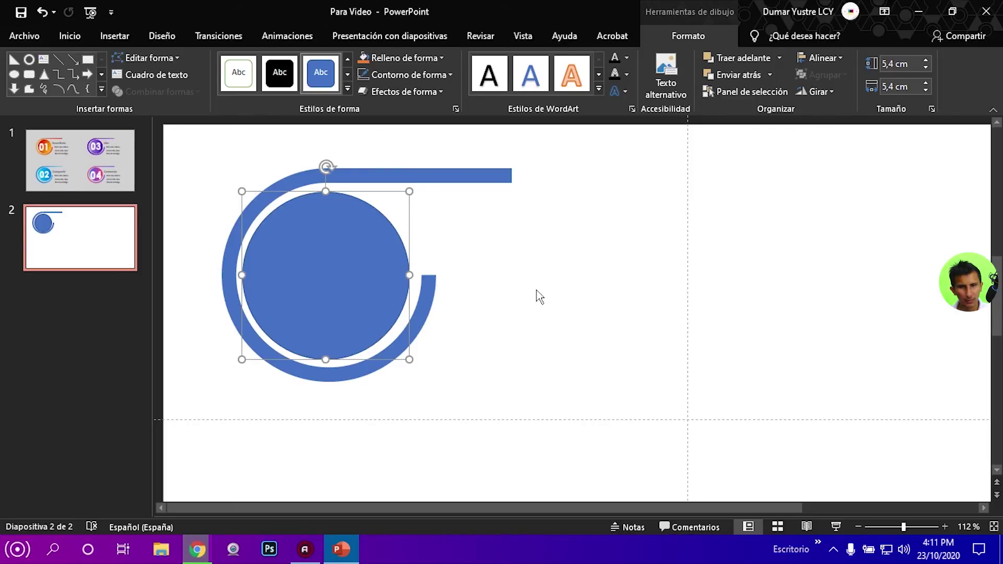
# Nudge the inner circle into place and lengthen the top bar further to the right.
pyautogui.click(556, 288)
pyautogui.moveTo(317, 269); pyautogui.dragTo(318, 272)
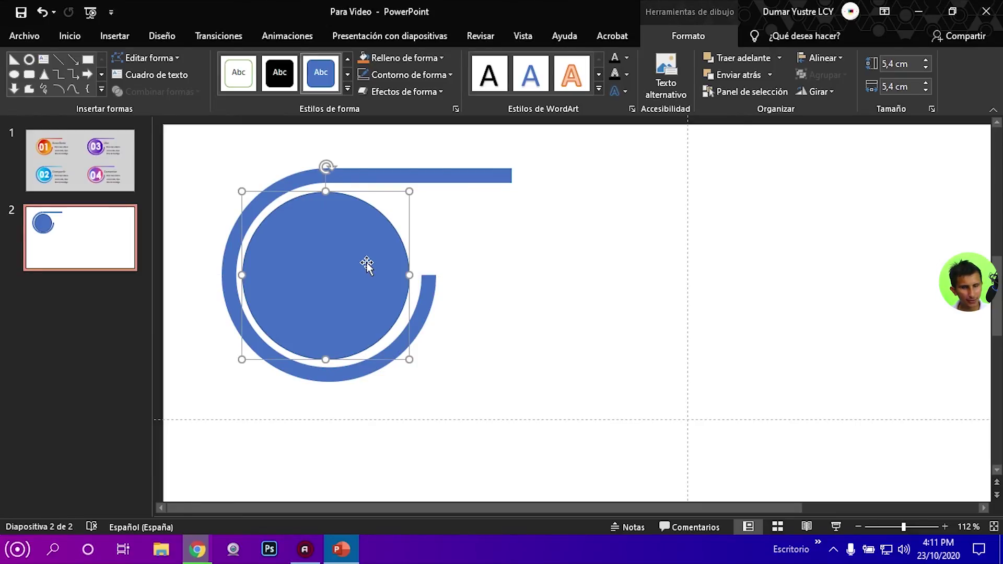
pyautogui.click(573, 289)
pyautogui.click(464, 175)
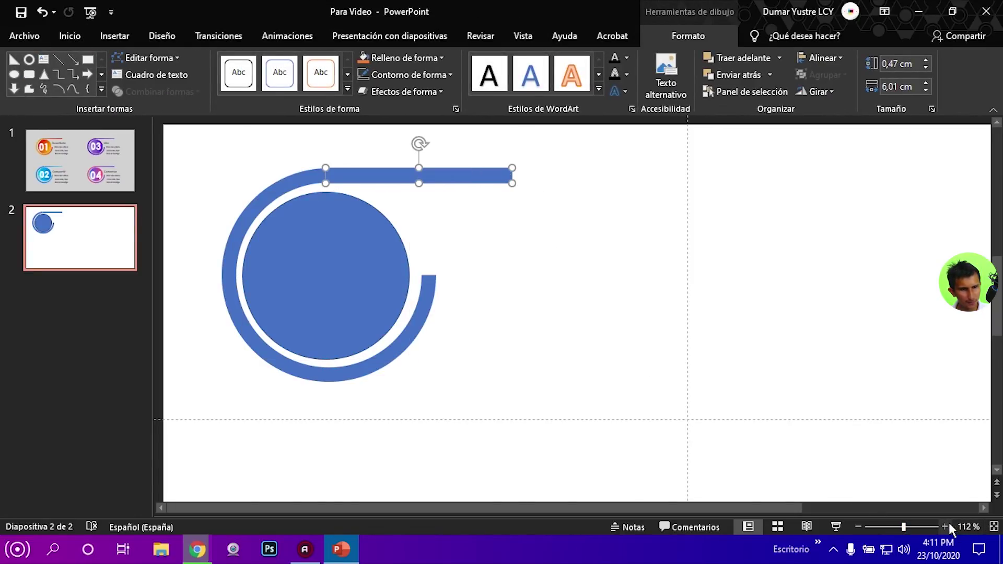
pyautogui.keyDown('ctrl'); pyautogui.scroll(2, 949, 522); pyautogui.keyUp('ctrl')
pyautogui.keyDown('ctrl'); pyautogui.scroll(2, 949, 522); pyautogui.keyUp('ctrl')
pyautogui.keyDown('ctrl'); pyautogui.scroll(2, 949, 523); pyautogui.keyUp('ctrl')
pyautogui.keyDown('ctrl'); pyautogui.scroll(3, 949, 522); pyautogui.keyUp('ctrl')
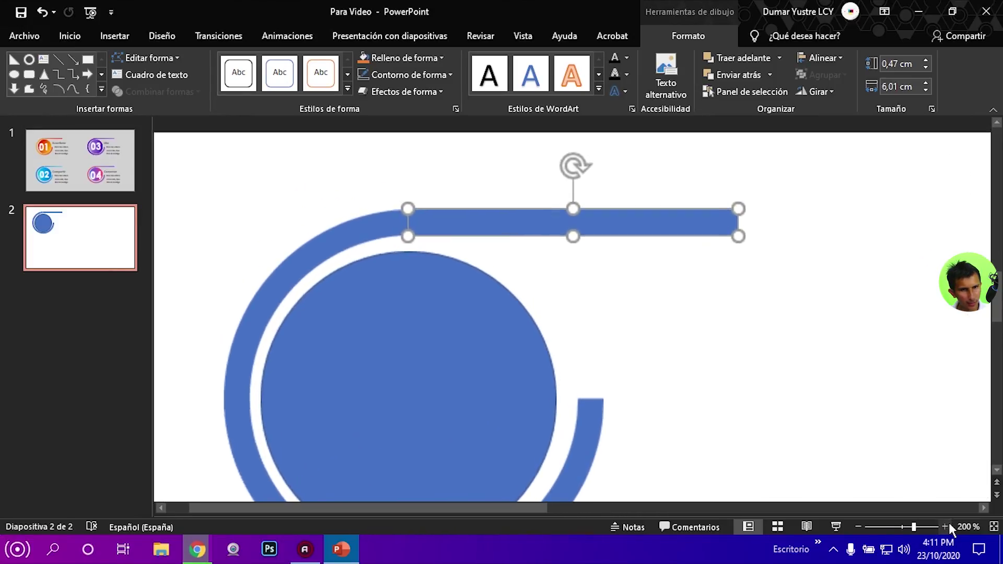
pyautogui.keyDown('ctrl'); pyautogui.scroll(2, 949, 522); pyautogui.keyUp('ctrl')
pyautogui.keyDown('ctrl'); pyautogui.scroll(2, 949, 522); pyautogui.keyUp('ctrl')
pyautogui.keyDown('ctrl'); pyautogui.scroll(3, 949, 523); pyautogui.keyUp('ctrl')
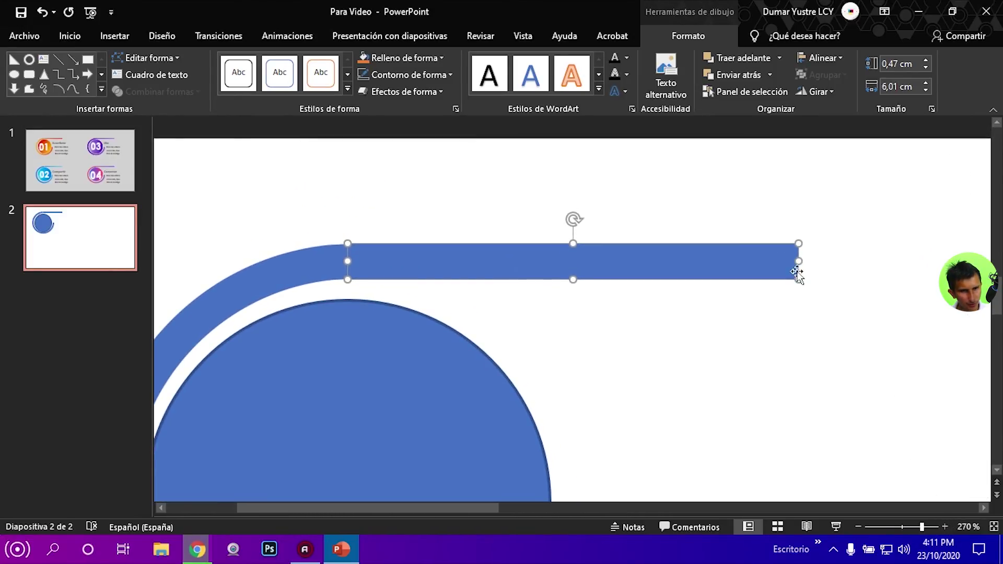
pyautogui.moveTo(799, 262); pyautogui.dragTo(904, 262)
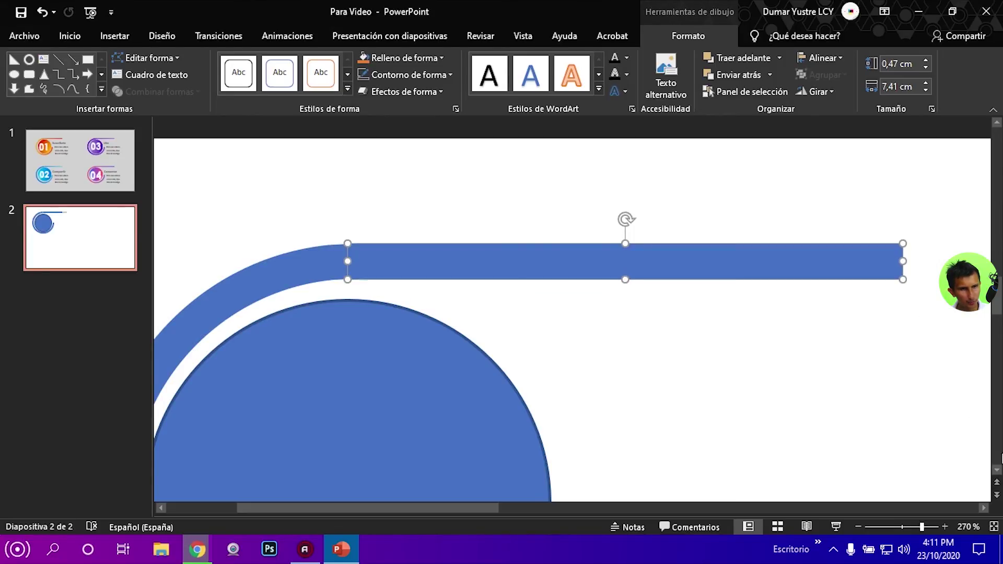
# Fit slide 2 in view, then play reference slide 1 with its four badges full screen.
pyautogui.click(897, 527)
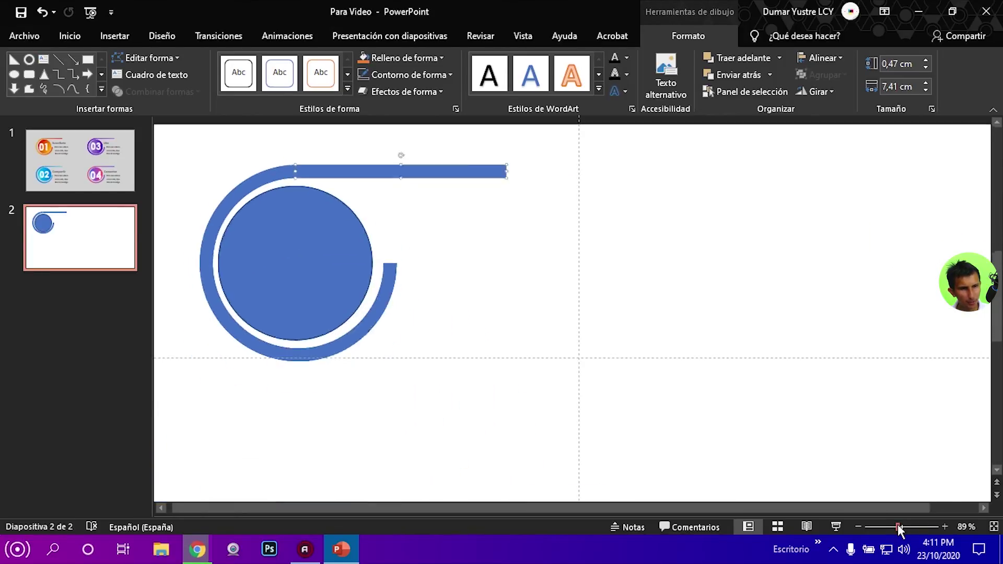
pyautogui.click(856, 524)
pyautogui.click(856, 523)
pyautogui.click(856, 524)
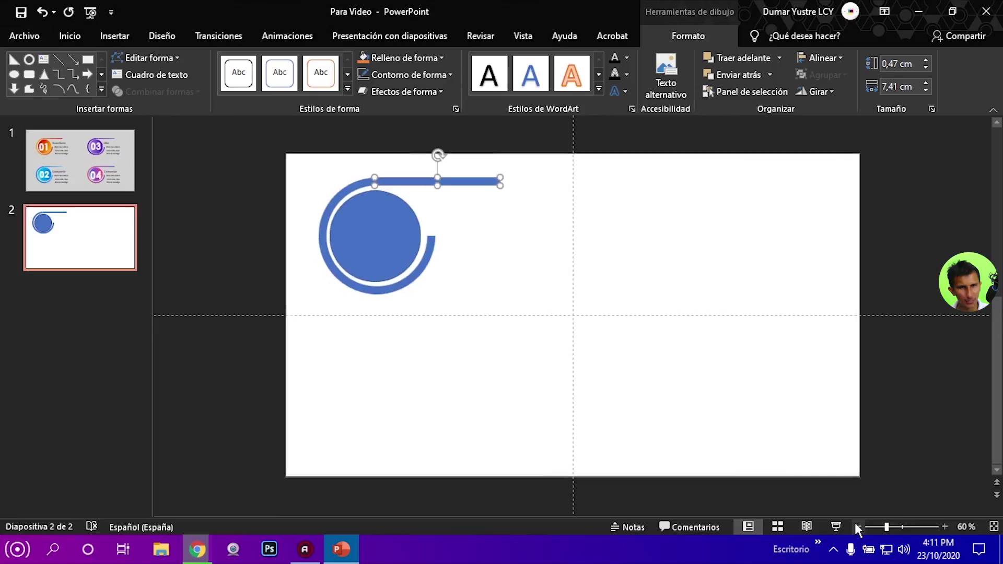
pyautogui.click(944, 526)
pyautogui.click(939, 290)
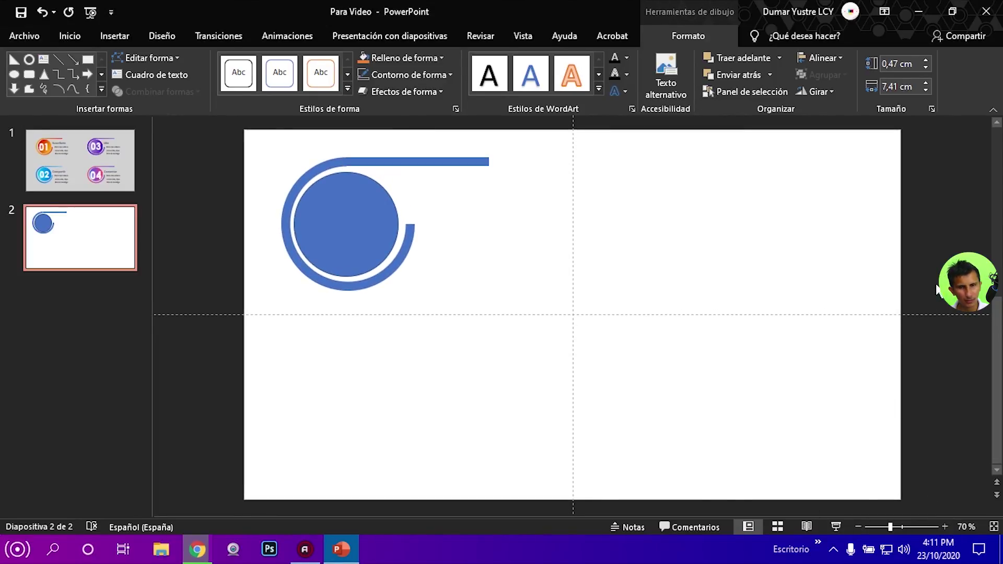
pyautogui.click(349, 221)
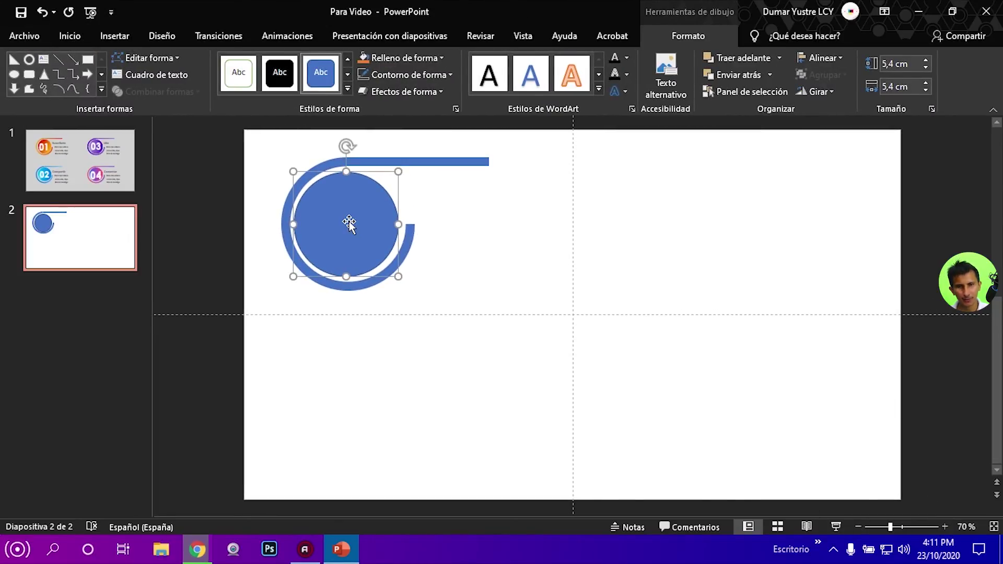
pyautogui.click(111, 174)
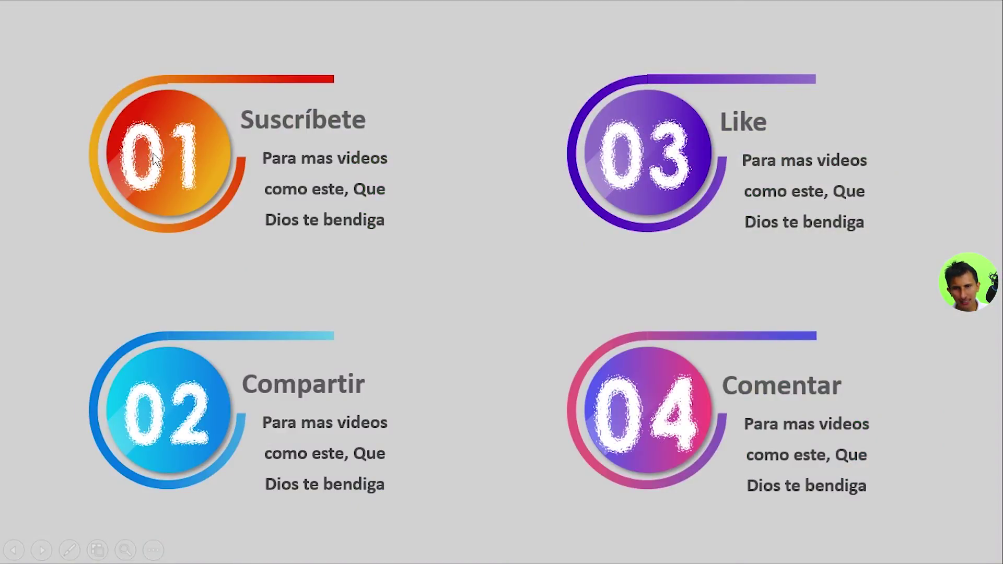
# Exit the slide show and return to editing slide 2.
pyautogui.press('Escape')
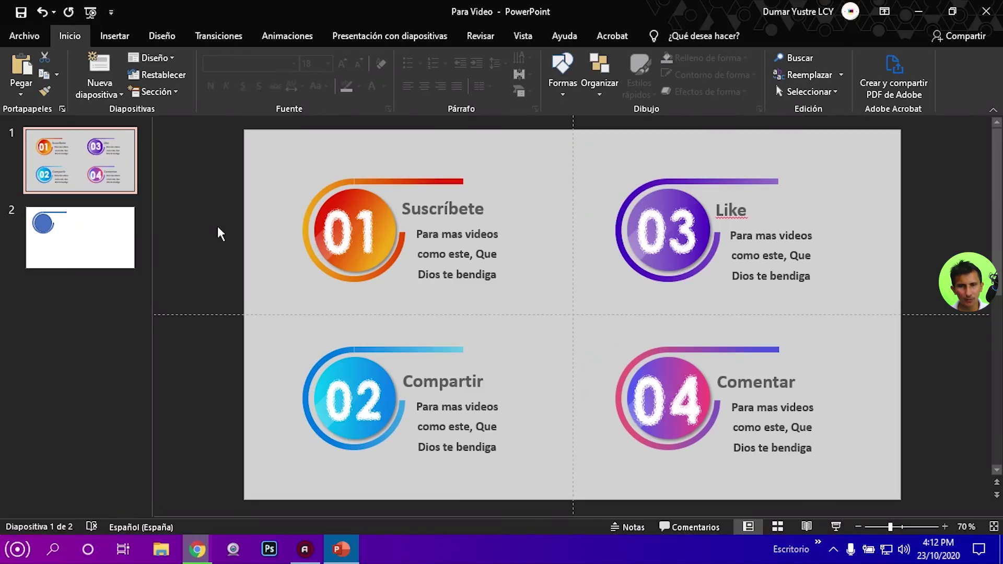
pyautogui.click(83, 228)
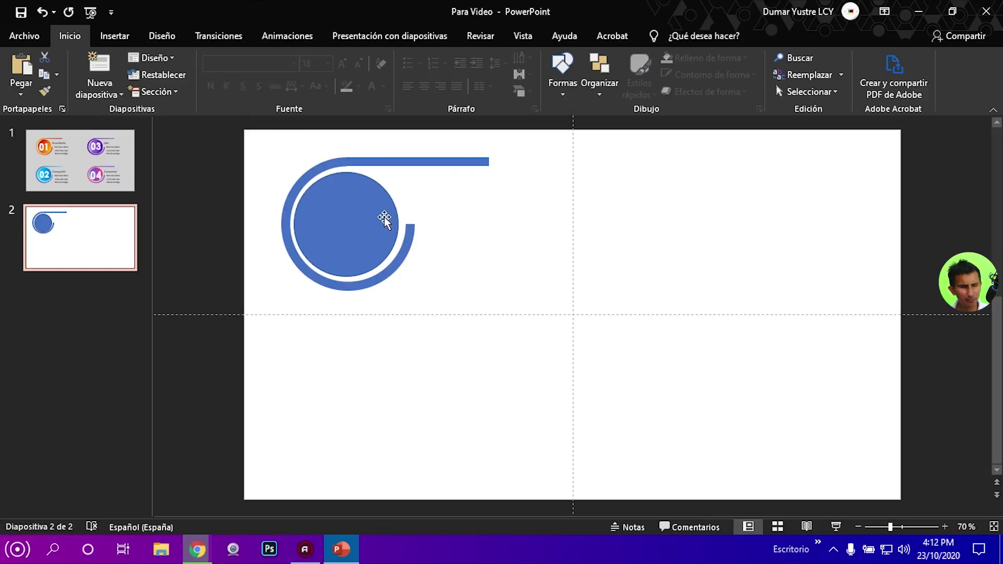
# Ctrl-drag the inner blue circle to duplicate it, then zoom in closely on both circles.
pyautogui.click(342, 216)
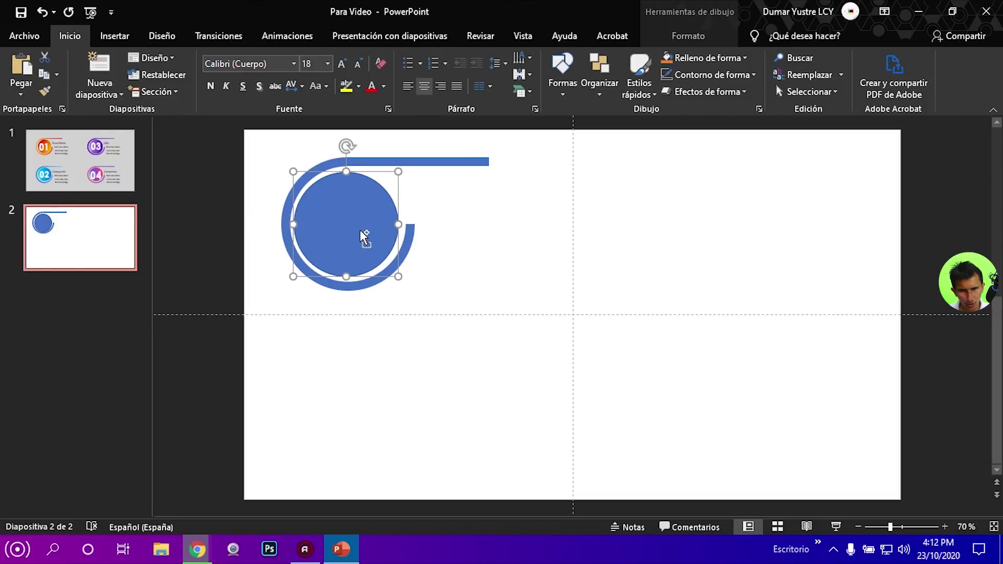
pyautogui.moveTo(360, 231); pyautogui.dragTo(355, 231)
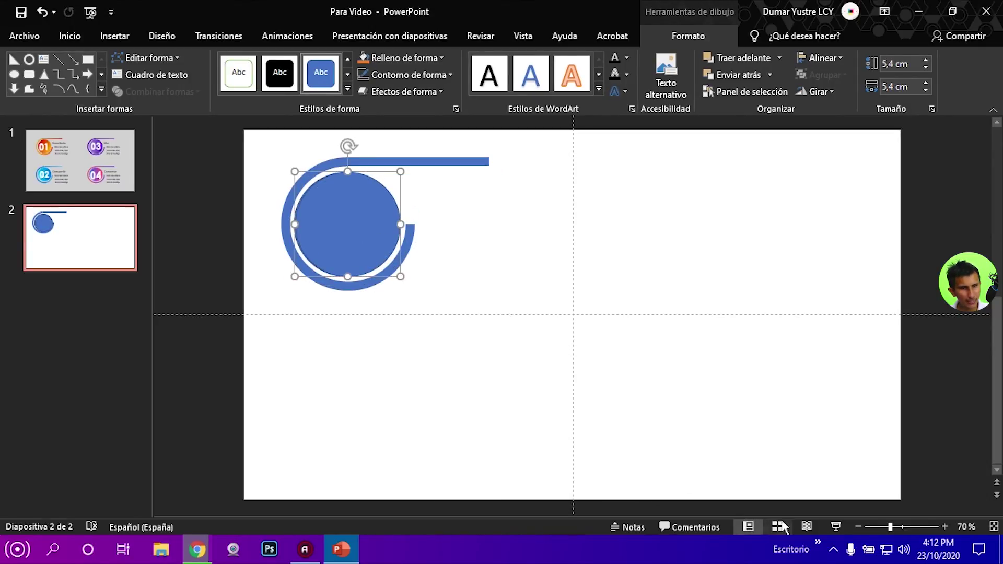
pyautogui.click(945, 527)
pyautogui.click(945, 527)
pyautogui.click(944, 527)
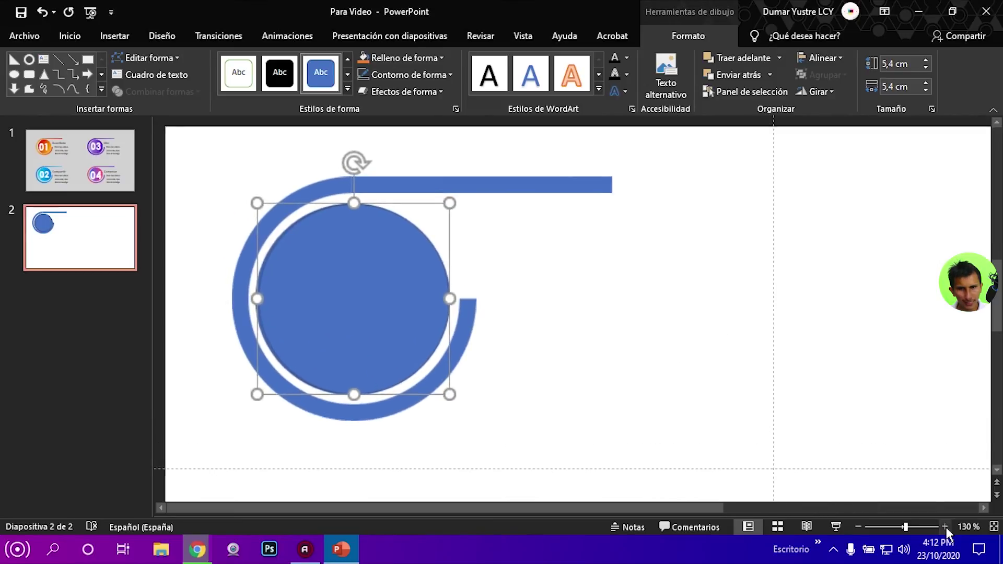
pyautogui.click(944, 527)
pyautogui.click(945, 527)
pyautogui.tripleClick(944, 527)
pyautogui.doubleClick(945, 527)
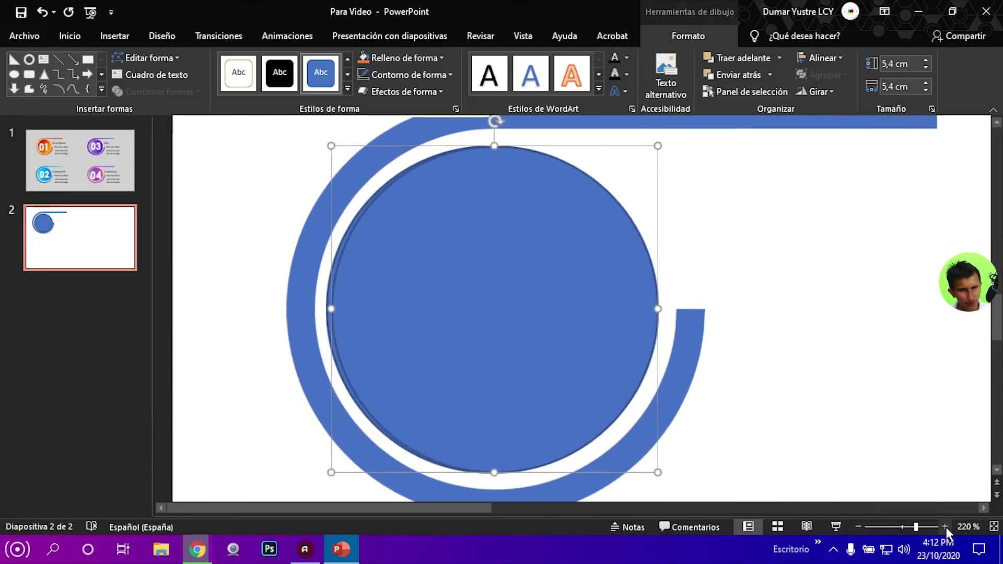
pyautogui.click(945, 527)
pyautogui.click(945, 526)
pyautogui.click(945, 527)
pyautogui.click(945, 527)
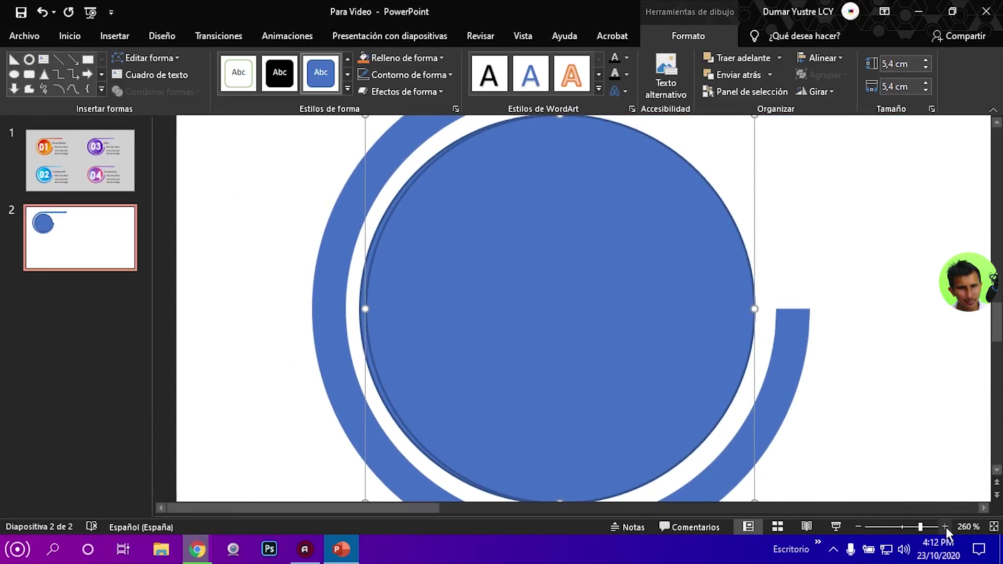
pyautogui.click(857, 297)
# Nudge the copied circle left twice so it lines up exactly over the original.
pyautogui.click(606, 270)
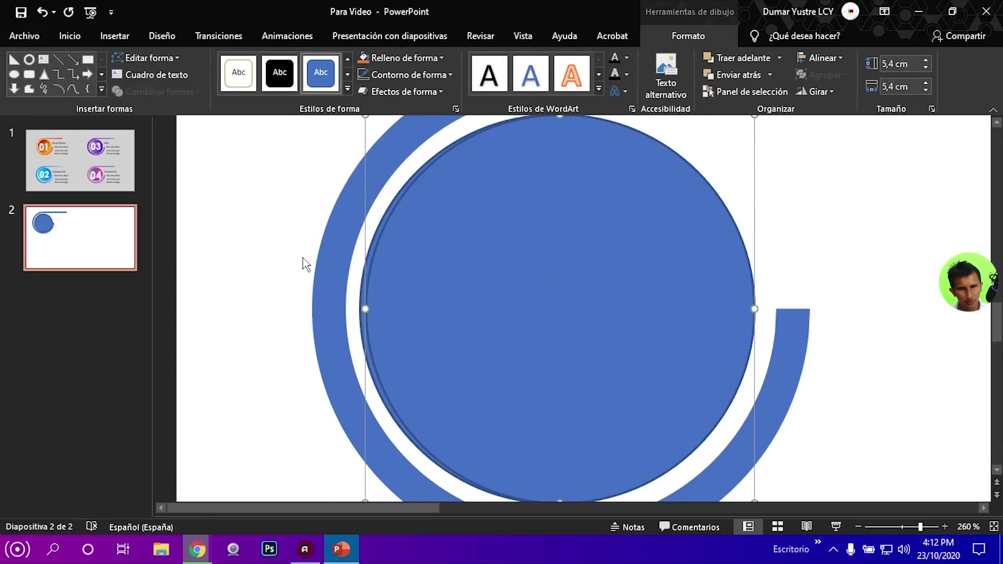
pyautogui.hotkey('ctrl', 'Left')
pyautogui.hotkey('ctrl', 'Left')
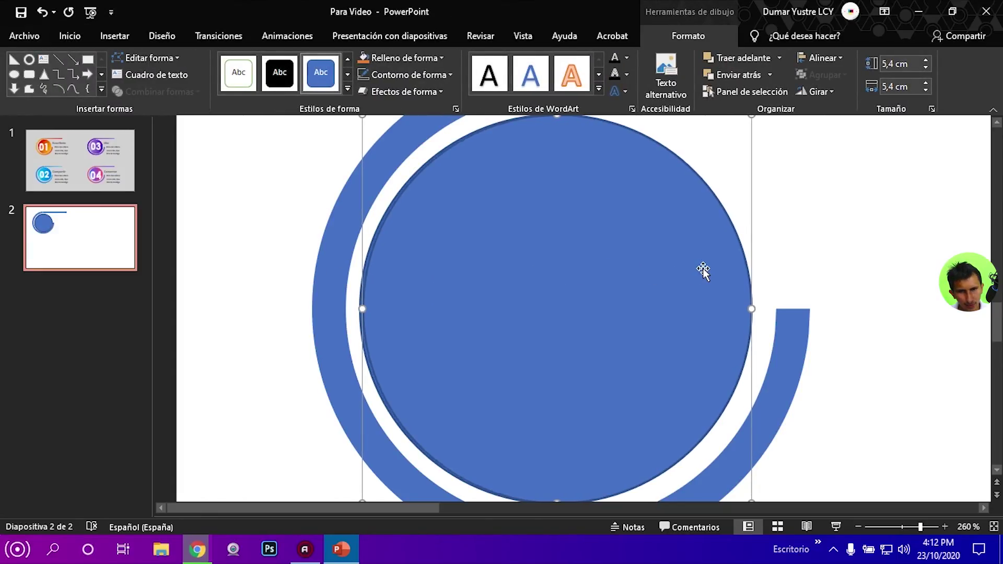
pyautogui.hotkey('ctrl', 'Left')
pyautogui.hotkey('ctrl', 'Left')
pyautogui.click(842, 272)
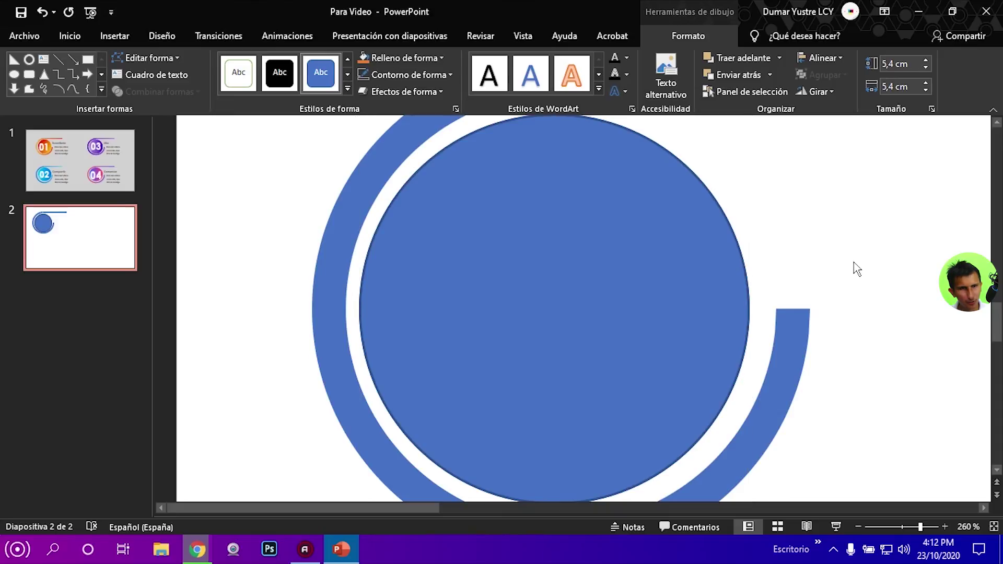
pyautogui.scroll(-1, 653, 266)
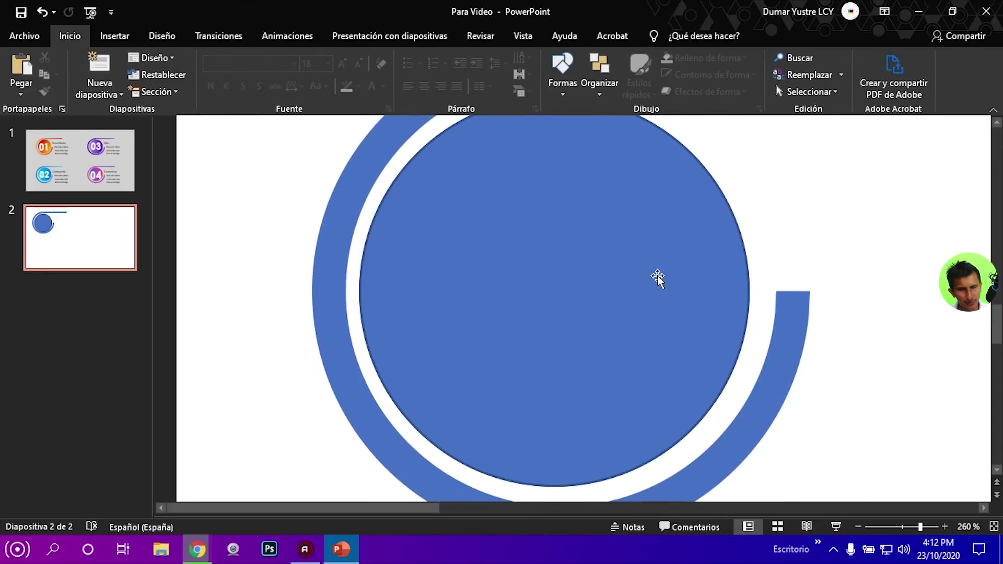
pyautogui.scroll(1, 657, 274)
pyautogui.scroll(1, 657, 277)
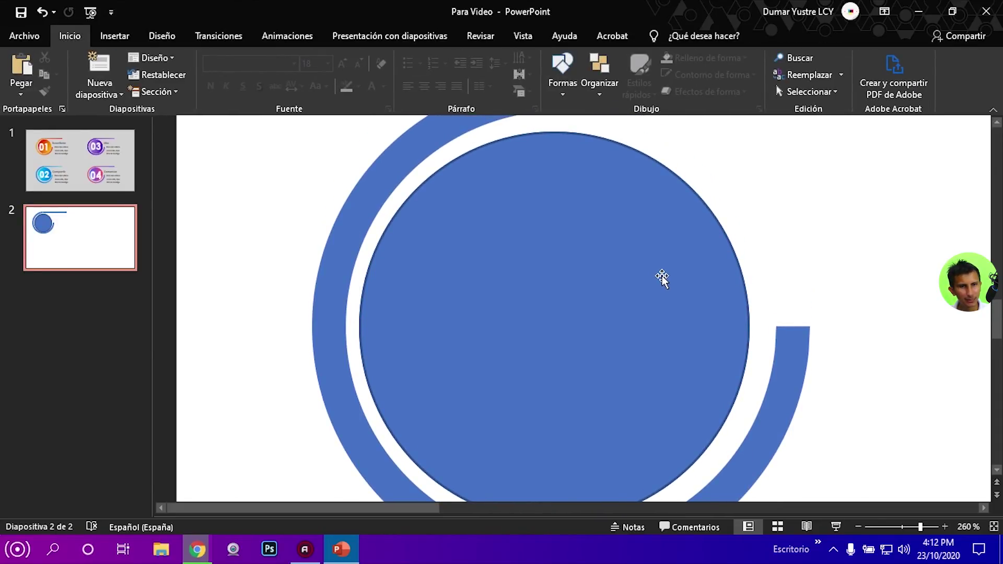
pyautogui.scroll(-3, 661, 278)
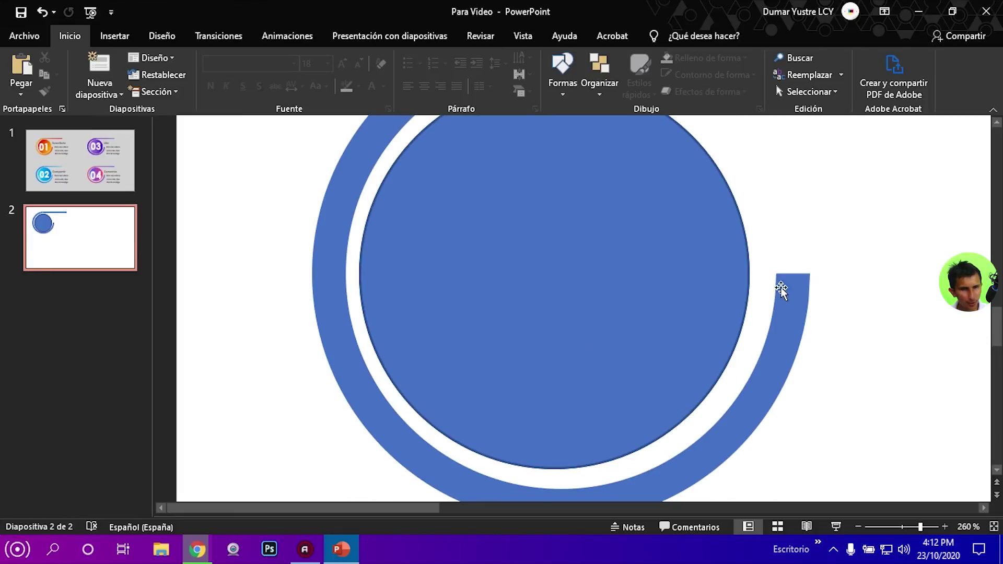
pyautogui.scroll(-3, 912, 280)
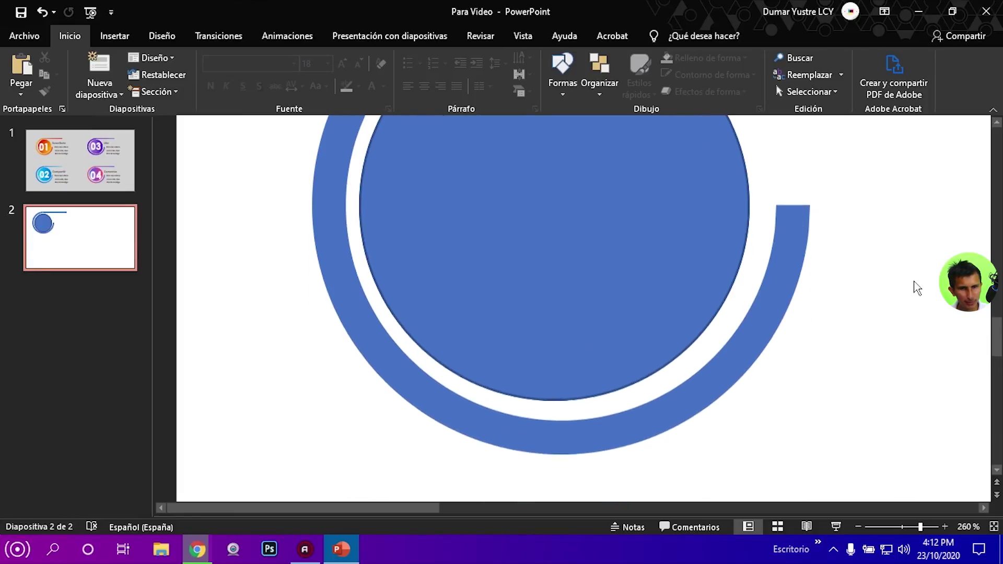
pyautogui.scroll(4, 914, 285)
pyautogui.scroll(4, 916, 287)
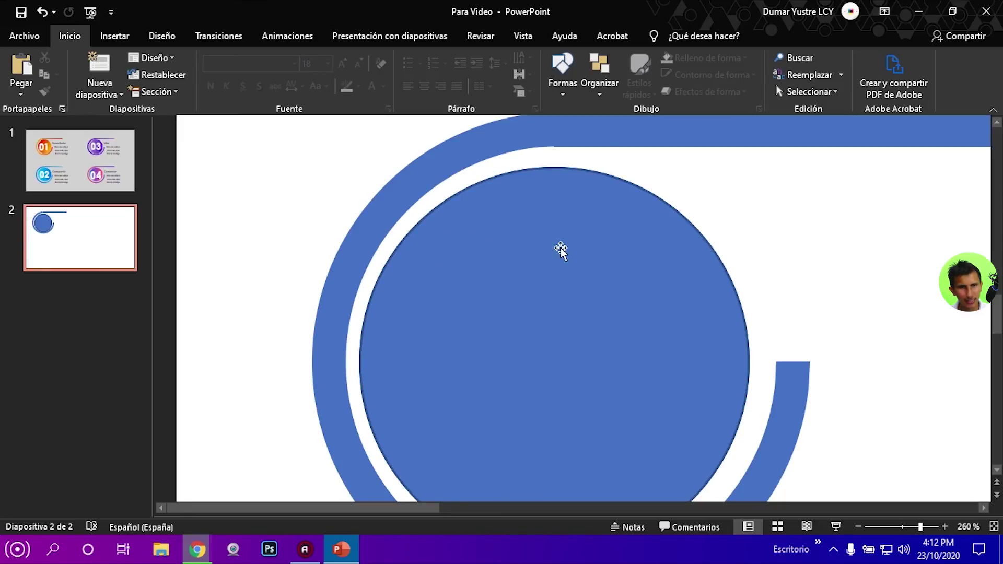
pyautogui.scroll(-3, 561, 253)
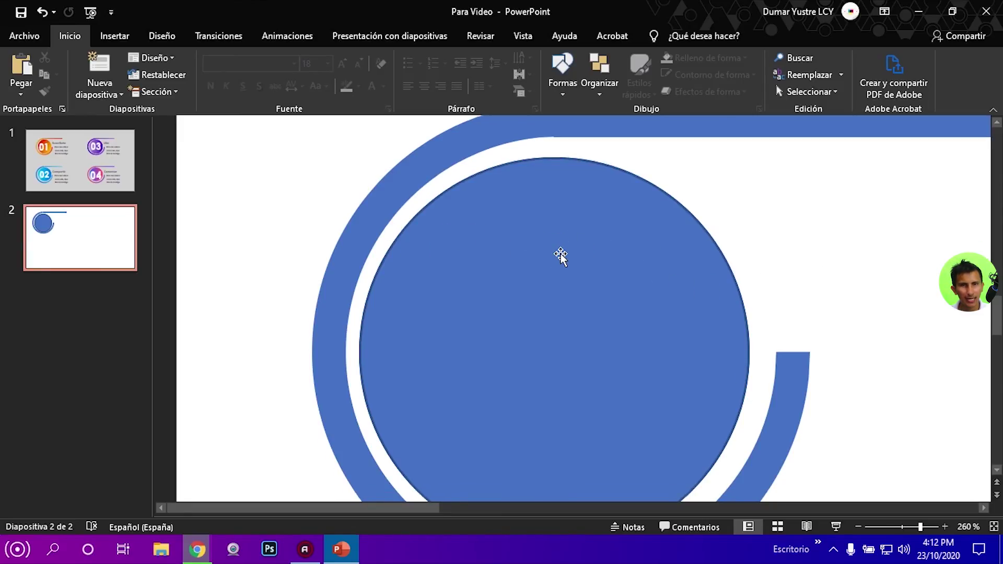
pyautogui.moveTo(921, 526); pyautogui.dragTo(888, 526)
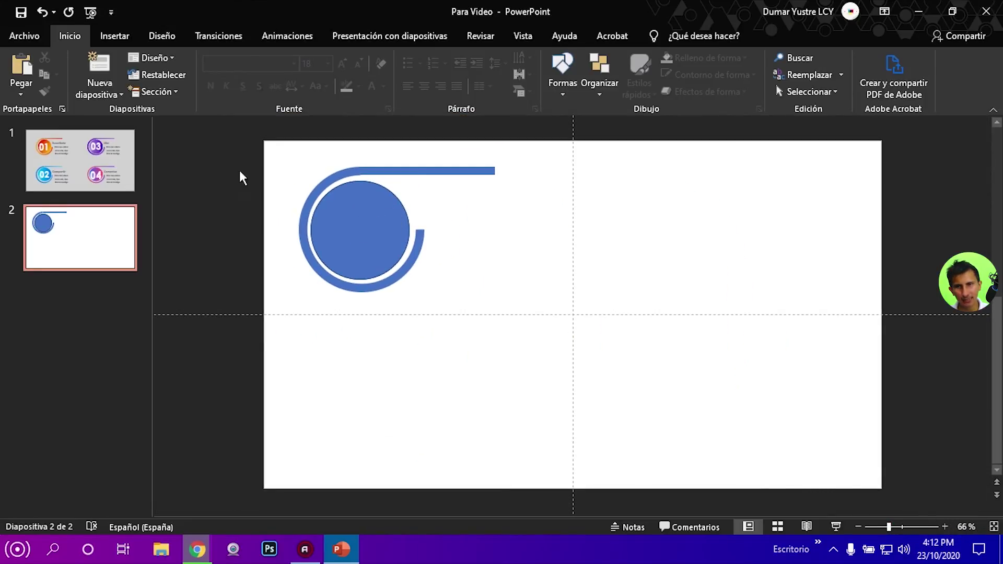
# Draw a thin 1.49 × 5.76 cm rectangle over the inner circle and rotate it diagonally.
pyautogui.click(105, 36)
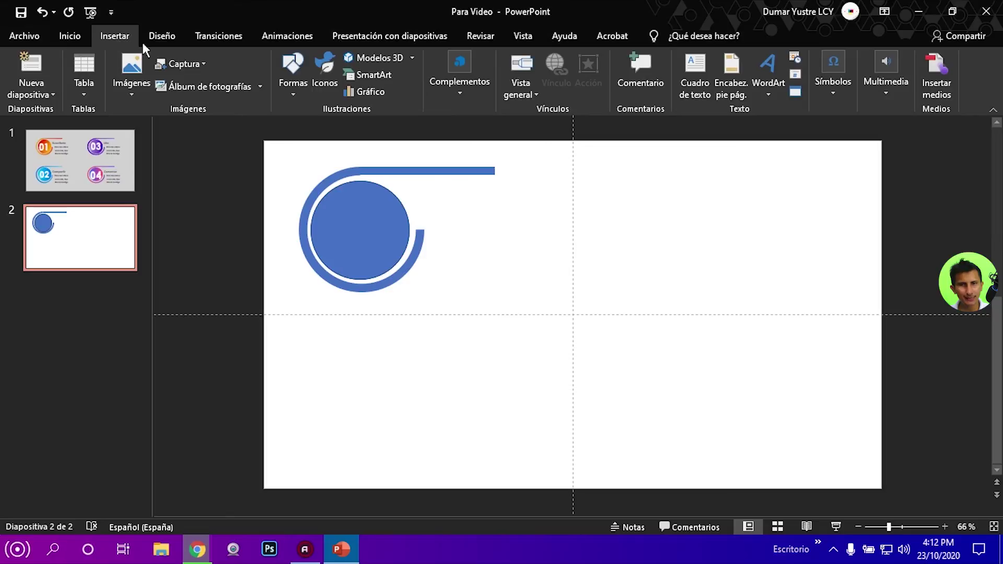
pyautogui.click(294, 90)
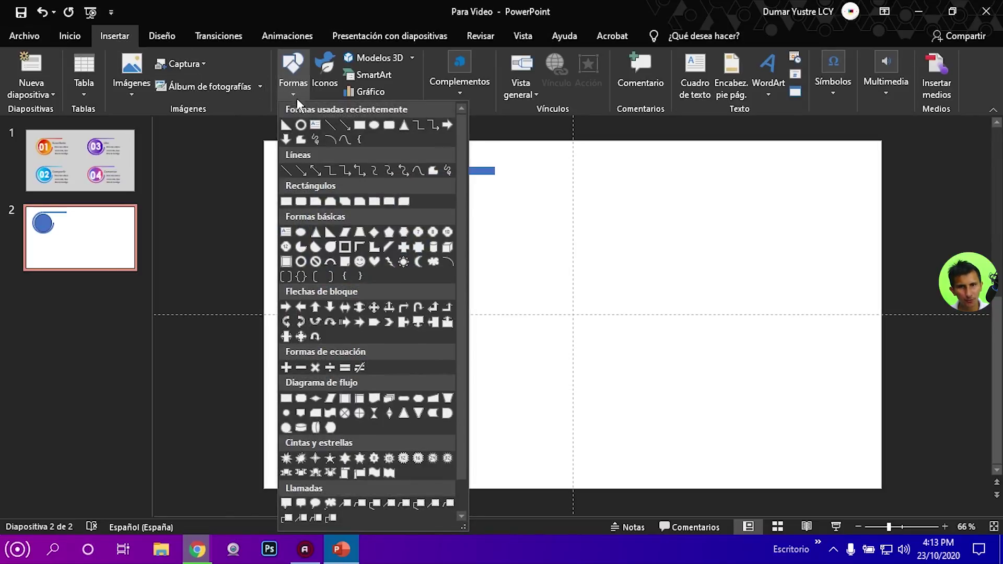
pyautogui.click(359, 126)
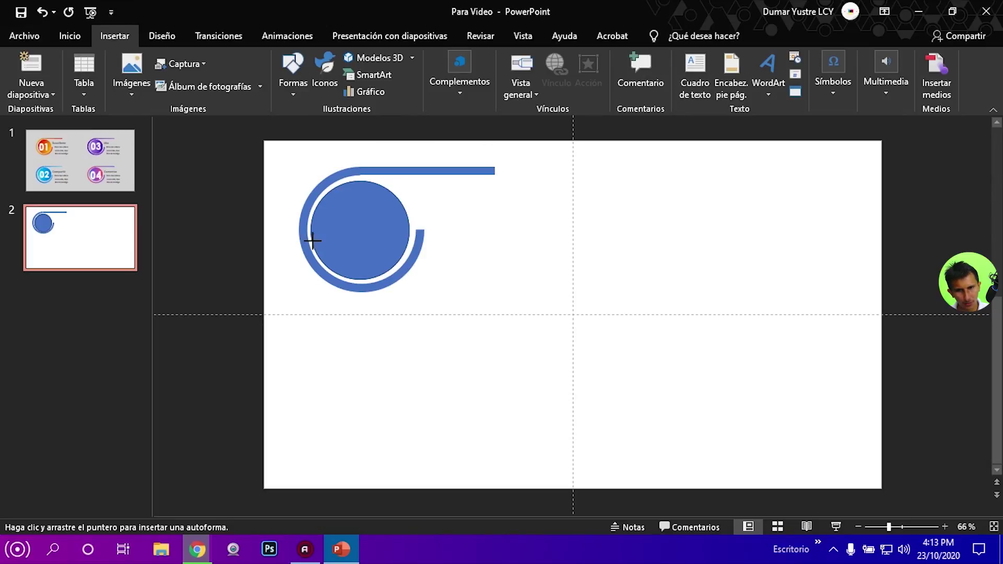
pyautogui.moveTo(358, 213); pyautogui.dragTo(407, 214)
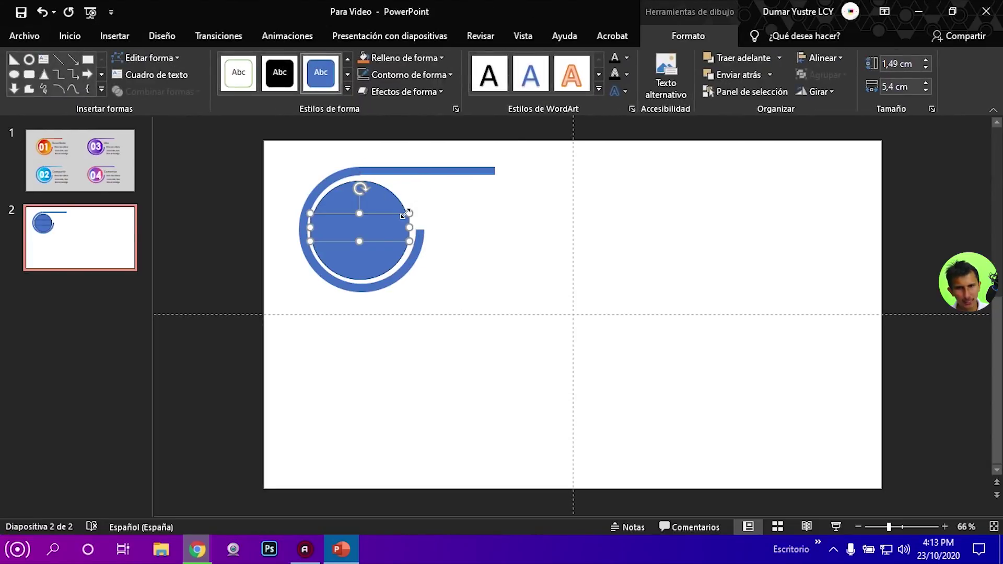
pyautogui.moveTo(359, 187)
pyautogui.mouseDown()
pyautogui.moveTo(325, 194)
pyautogui.moveTo(362, 216)
pyautogui.moveTo(395, 197)
pyautogui.mouseUp()
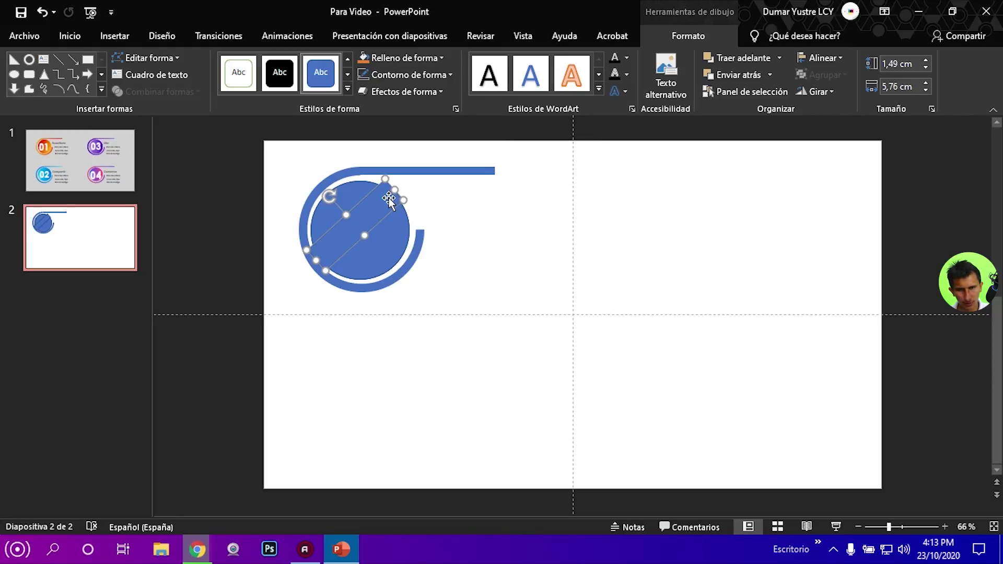
# Compare with slide 1's badge, then select the diagonal band plus the inner circle on slide 2.
pyautogui.click(946, 526)
pyautogui.click(946, 526)
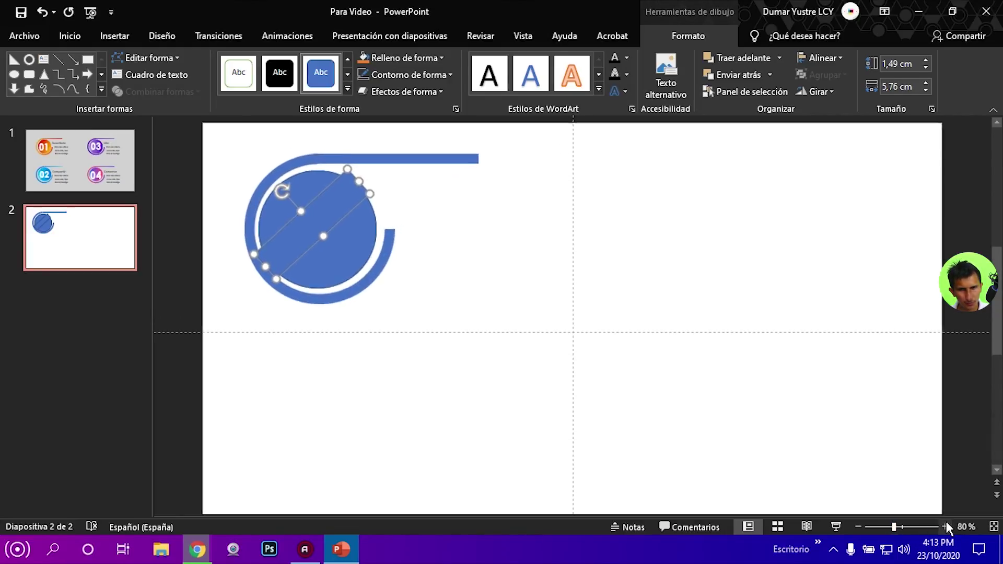
pyautogui.click(946, 525)
pyautogui.click(946, 525)
pyautogui.click(946, 525)
pyautogui.click(946, 525)
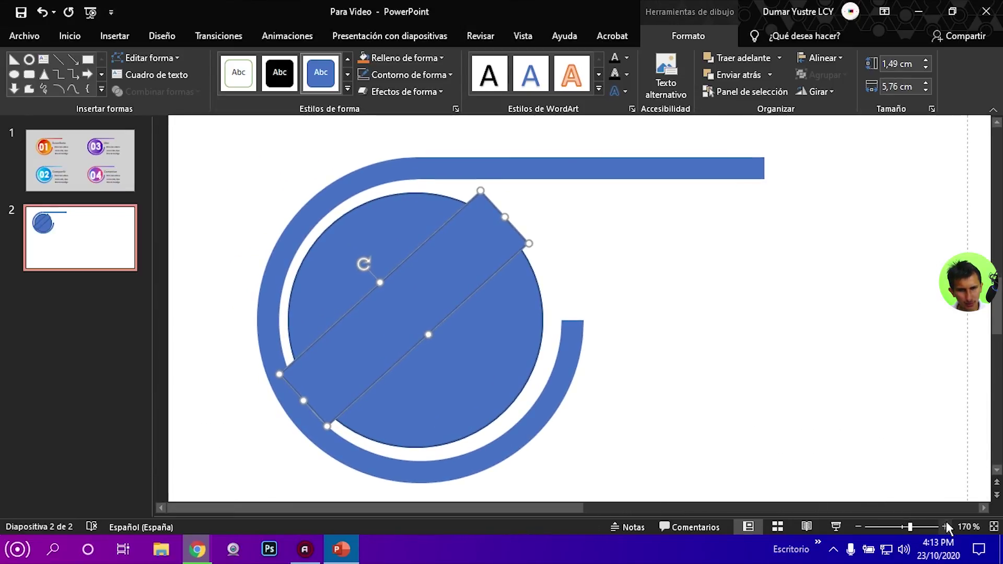
pyautogui.click(125, 189)
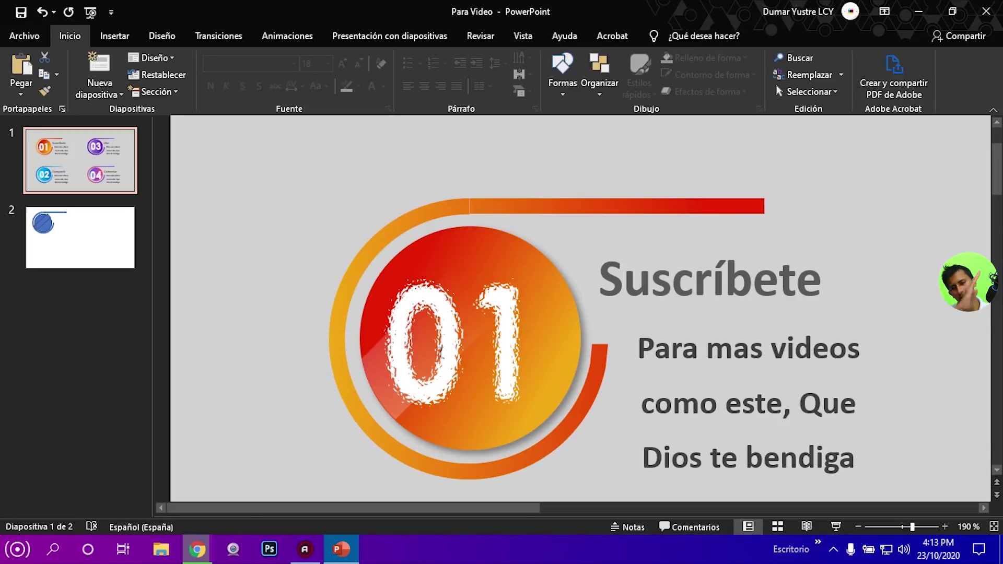
pyautogui.click(79, 235)
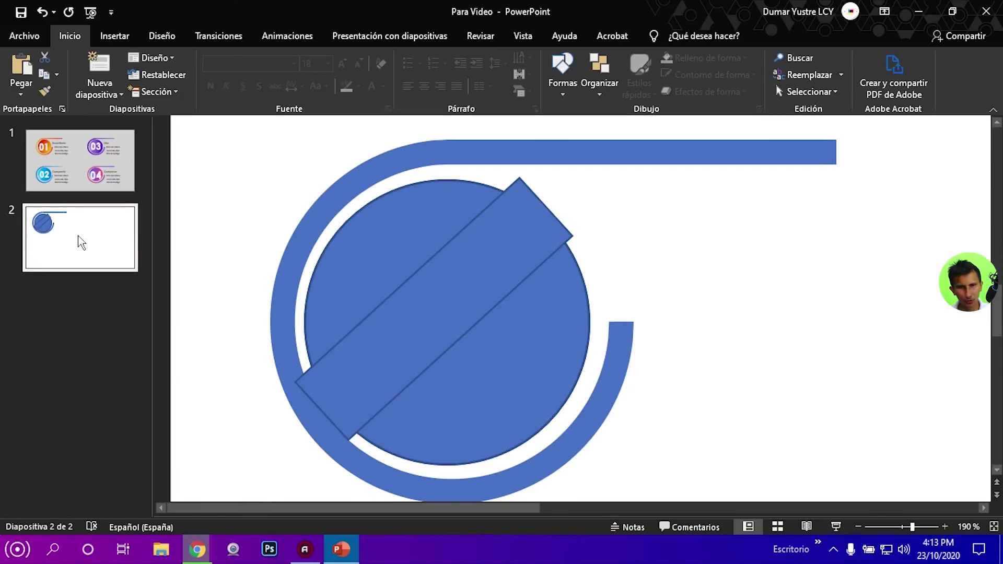
pyautogui.click(444, 330)
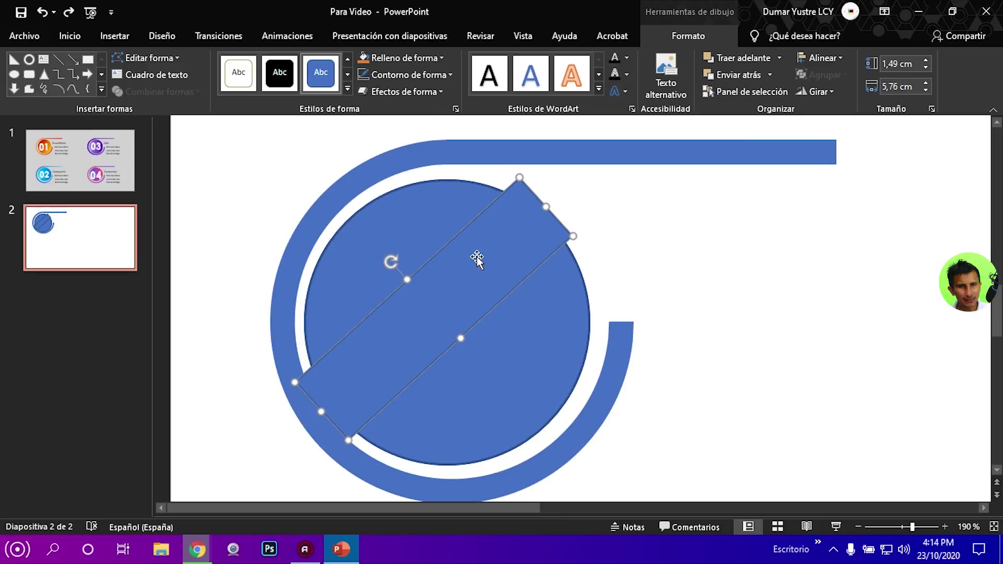
pyautogui.keyDown('shift'); pyautogui.click(528, 334); pyautogui.keyUp('shift')
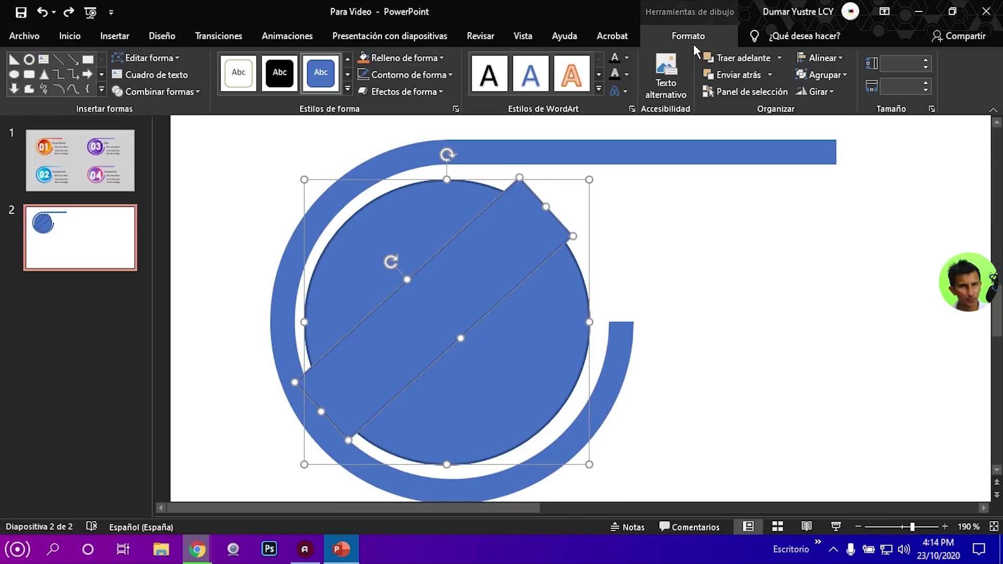
# Intersect the band with the inner circle, producing a strip trimmed to the circle's edge.
pyautogui.click(195, 91)
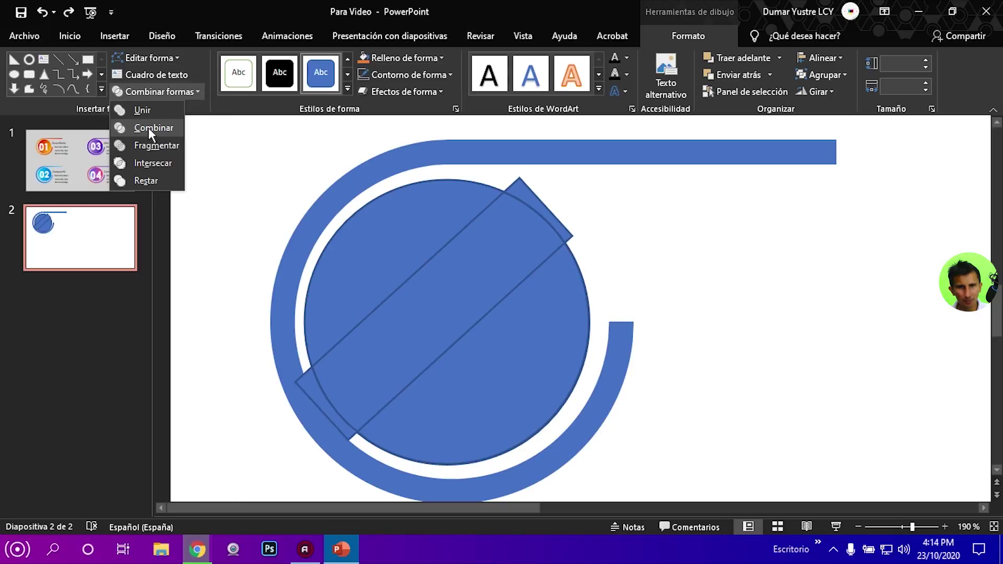
pyautogui.click(145, 161)
pyautogui.moveTo(455, 287)
pyautogui.mouseDown()
pyautogui.moveTo(463, 303)
pyautogui.moveTo(808, 316)
pyautogui.mouseUp()
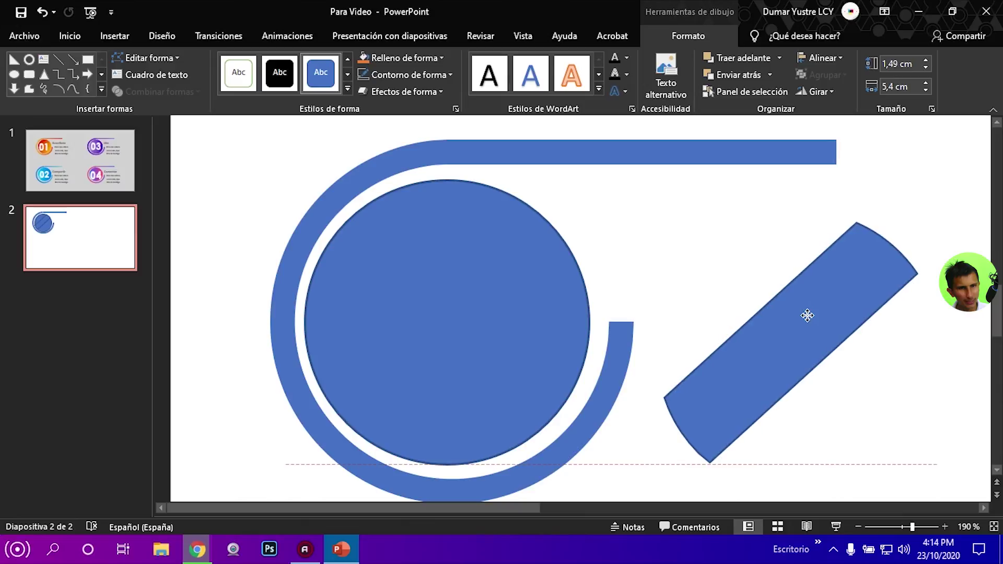
pyautogui.click(924, 223)
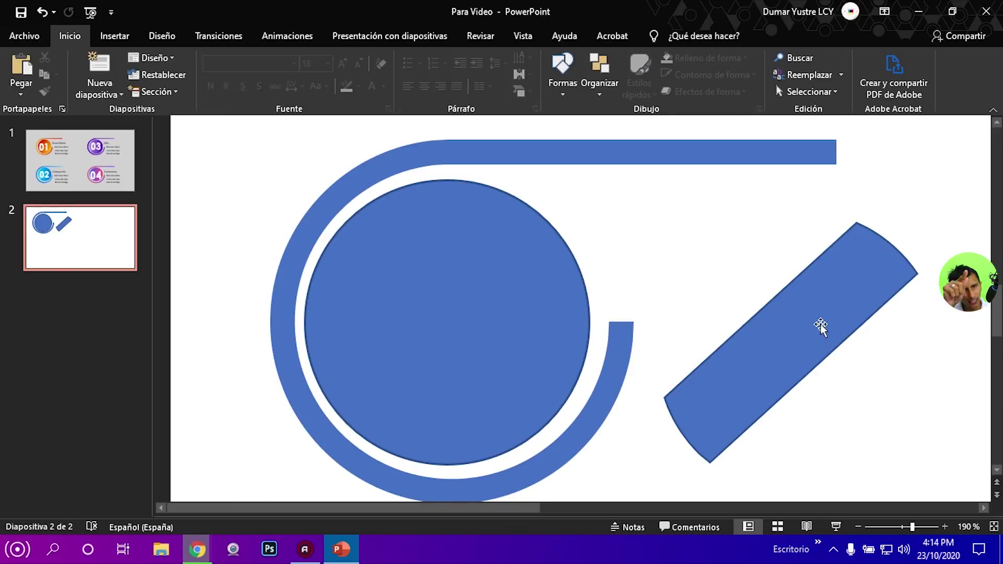
# Move the 1.49 × 5.4 cm strip onto the big circle, undoing and redoing to compare.
pyautogui.click(875, 284)
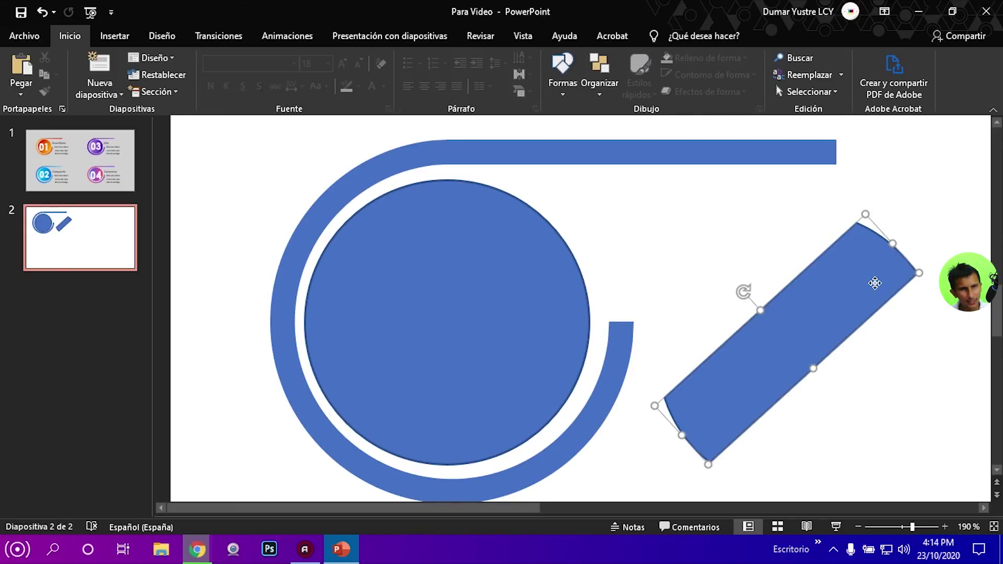
pyautogui.moveTo(875, 283); pyautogui.dragTo(516, 246)
pyautogui.hotkey('ctrl', 'z')
pyautogui.hotkey('ctrl', 'y')
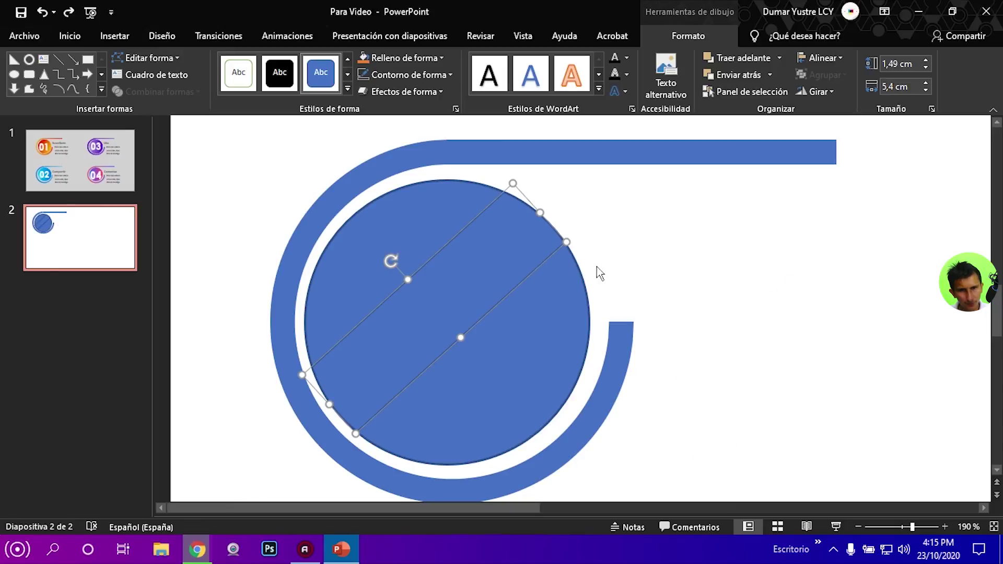
pyautogui.click(758, 256)
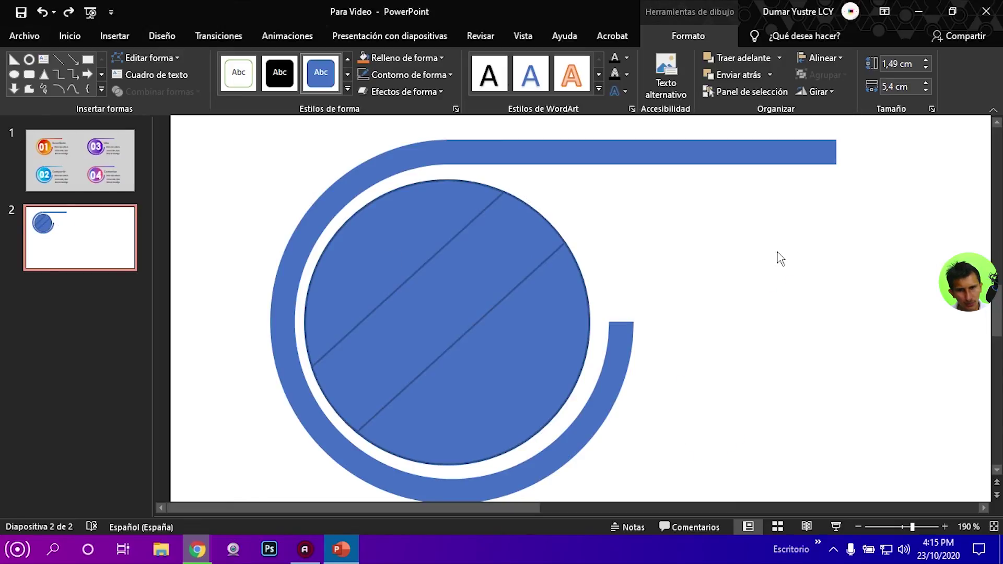
pyautogui.click(944, 527)
pyautogui.click(945, 527)
pyautogui.click(945, 527)
pyautogui.click(945, 527)
pyautogui.click(944, 527)
pyautogui.click(944, 527)
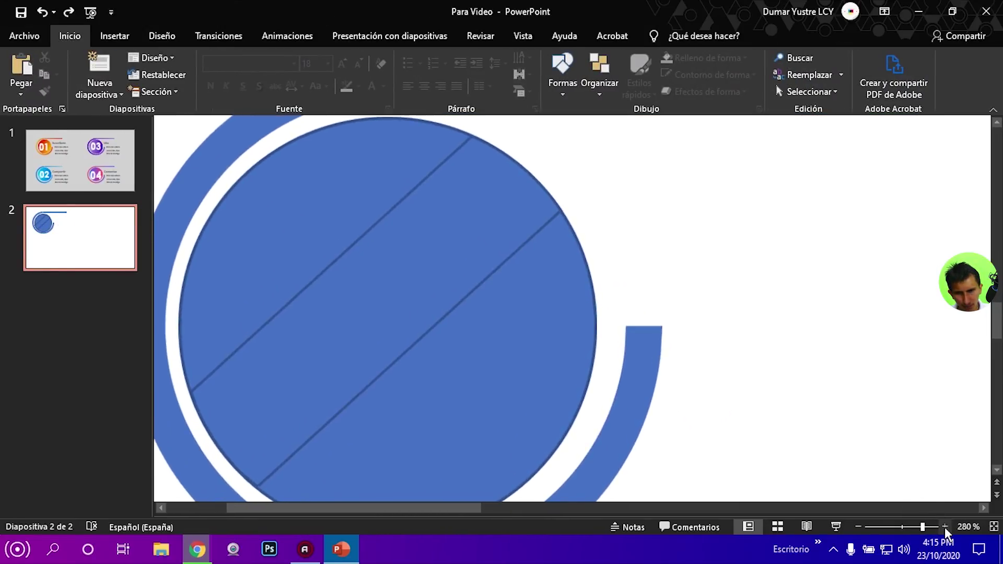
pyautogui.click(945, 527)
pyautogui.click(945, 527)
pyautogui.click(945, 527)
pyautogui.click(945, 527)
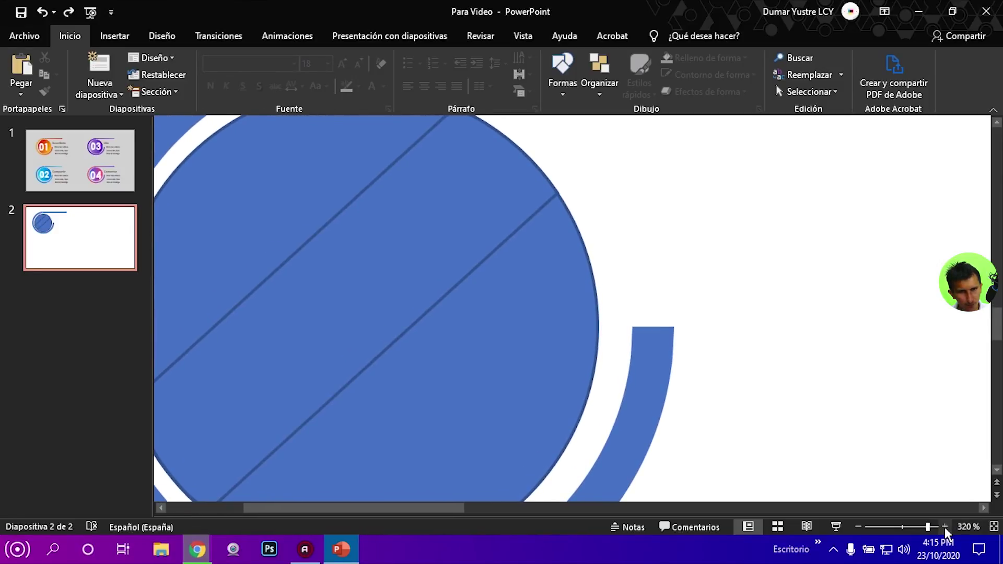
pyautogui.click(945, 527)
pyautogui.click(945, 527)
pyautogui.click(945, 527)
pyautogui.click(945, 526)
pyautogui.click(945, 527)
pyautogui.click(944, 527)
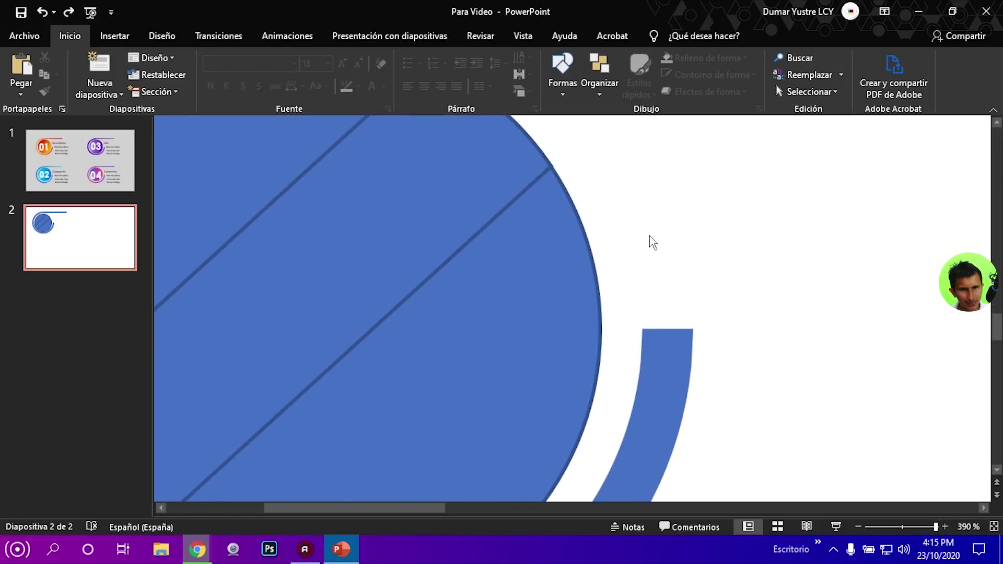
pyautogui.scroll(2, 585, 221)
pyautogui.scroll(-3, 527, 256)
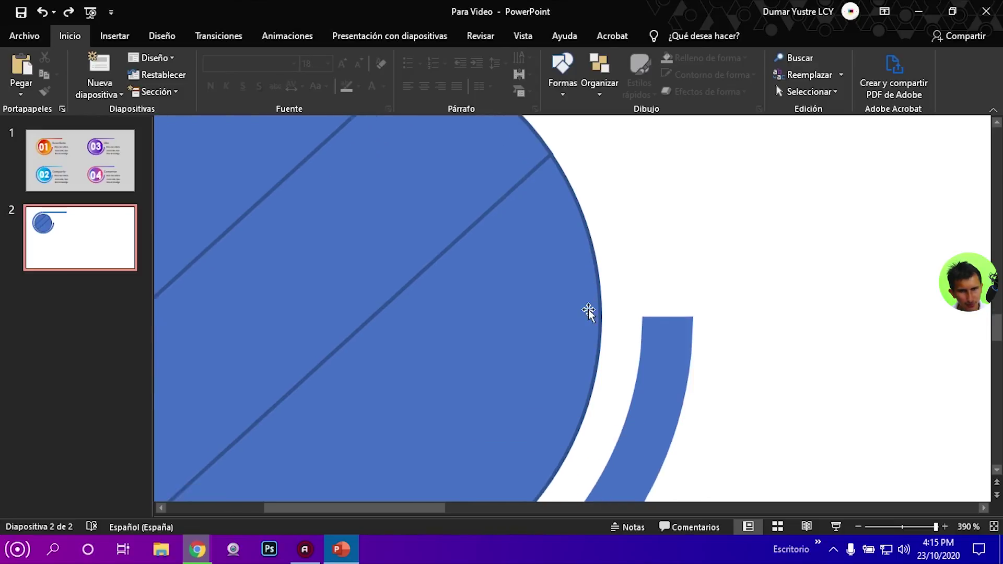
pyautogui.scroll(-4, 588, 311)
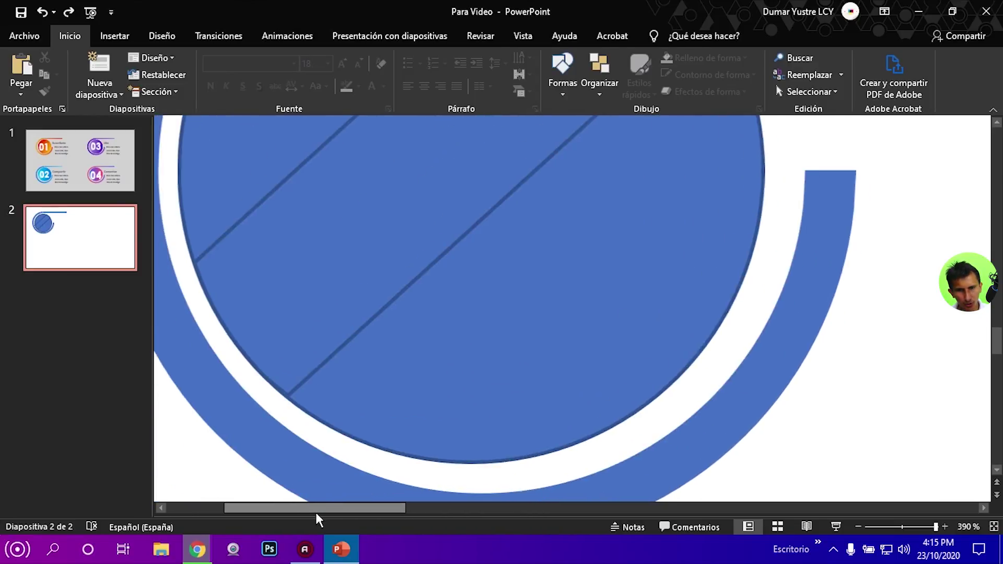
pyautogui.moveTo(356, 512); pyautogui.dragTo(312, 513)
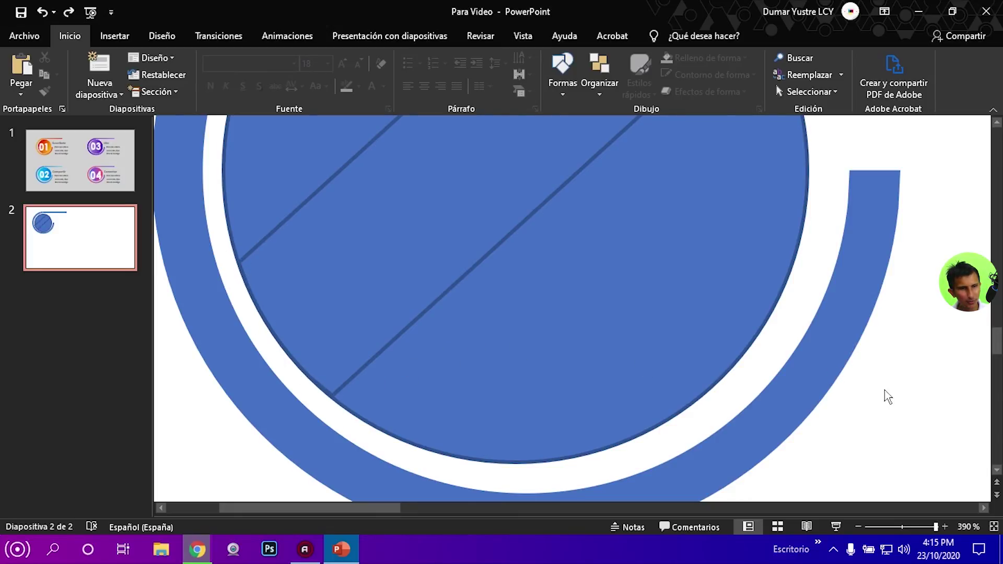
pyautogui.click(899, 527)
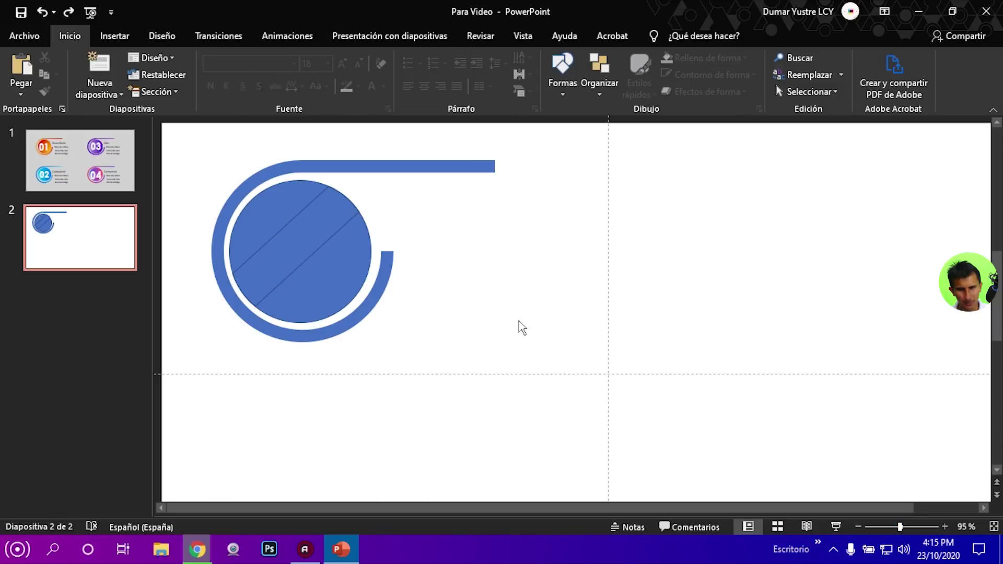
pyautogui.moveTo(559, 354); pyautogui.dragTo(182, 123)
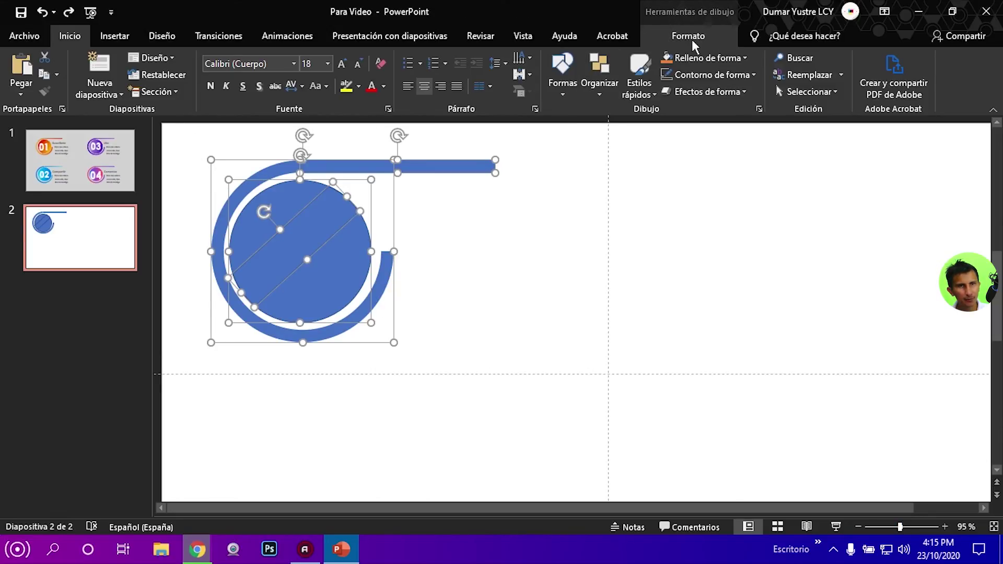
pyautogui.click(689, 37)
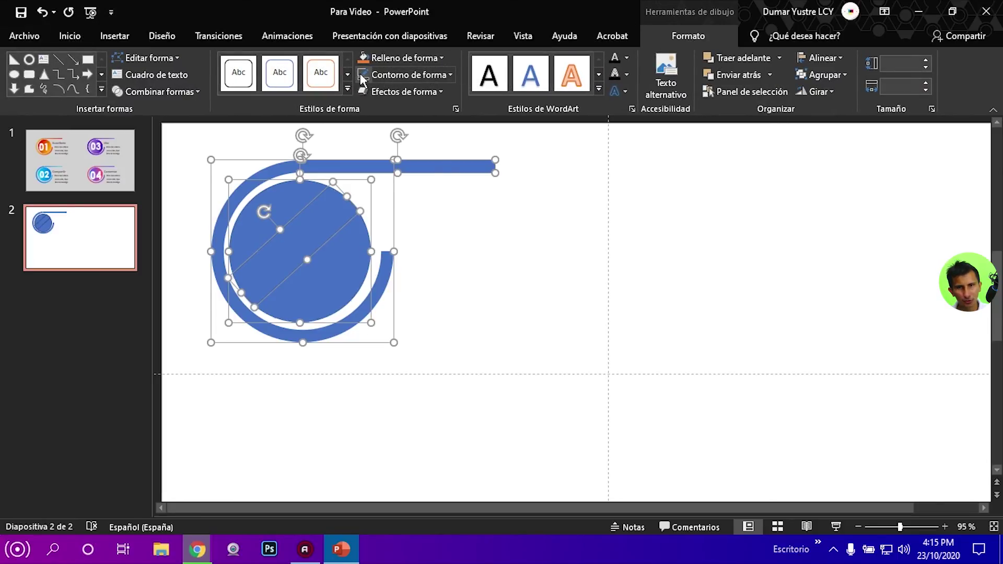
pyautogui.click(507, 241)
# Group the outer ring arc and long bar into one 6.92 × 10.76 cm shape, left in place.
pyautogui.click(315, 228)
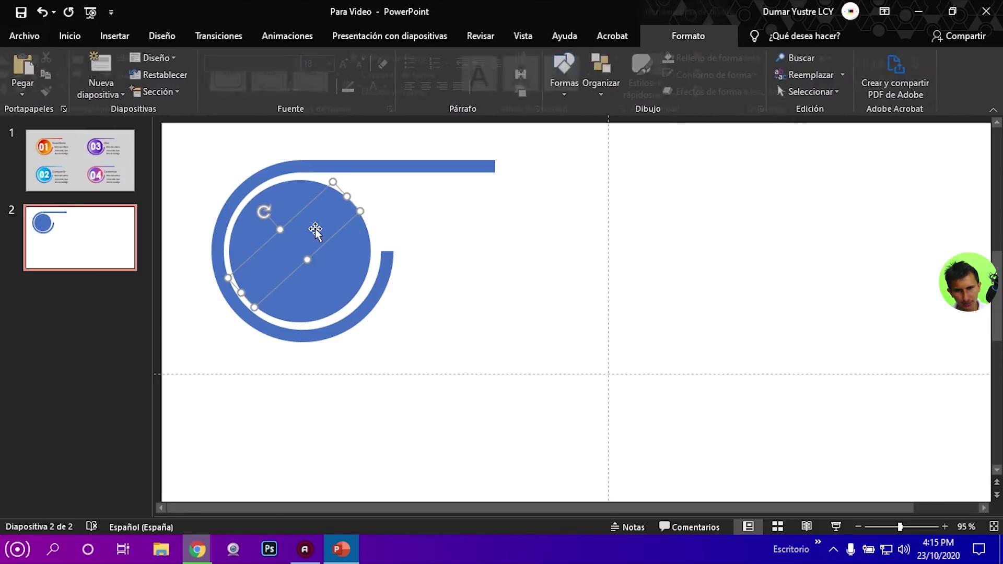
pyautogui.click(331, 268)
pyautogui.click(302, 233)
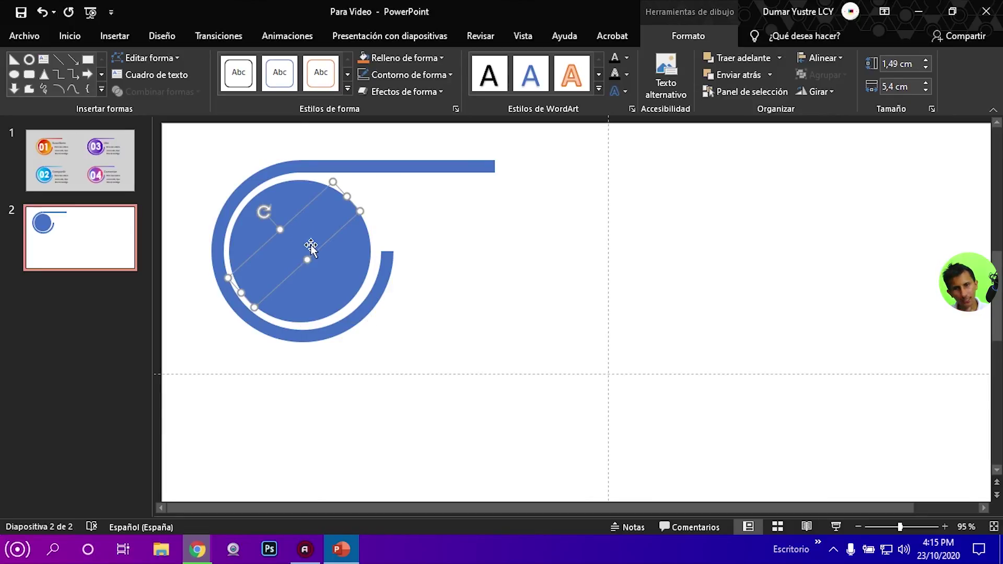
pyautogui.click(330, 263)
pyautogui.click(381, 287)
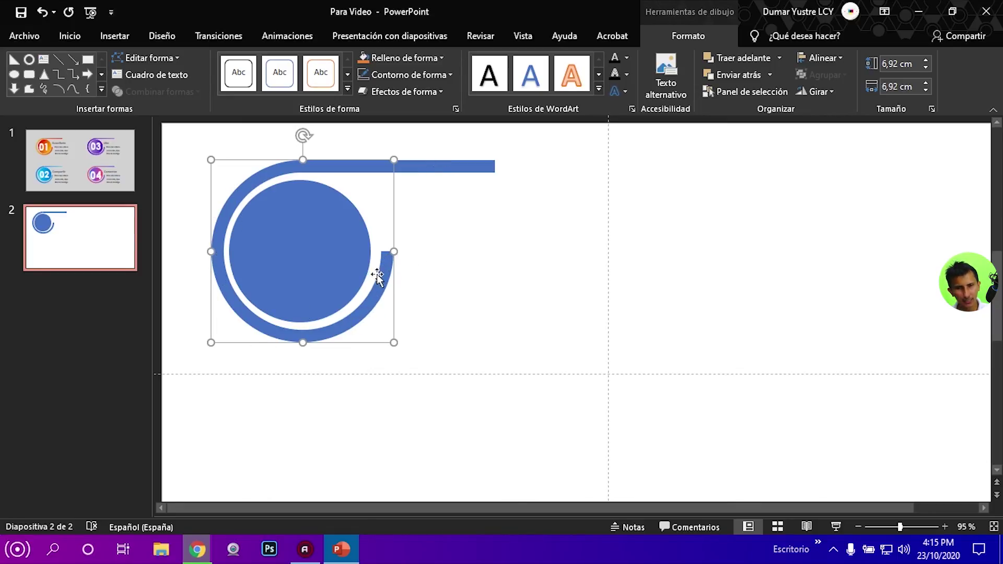
pyautogui.keyDown('ctrl'); pyautogui.click(465, 169); pyautogui.keyUp('ctrl')
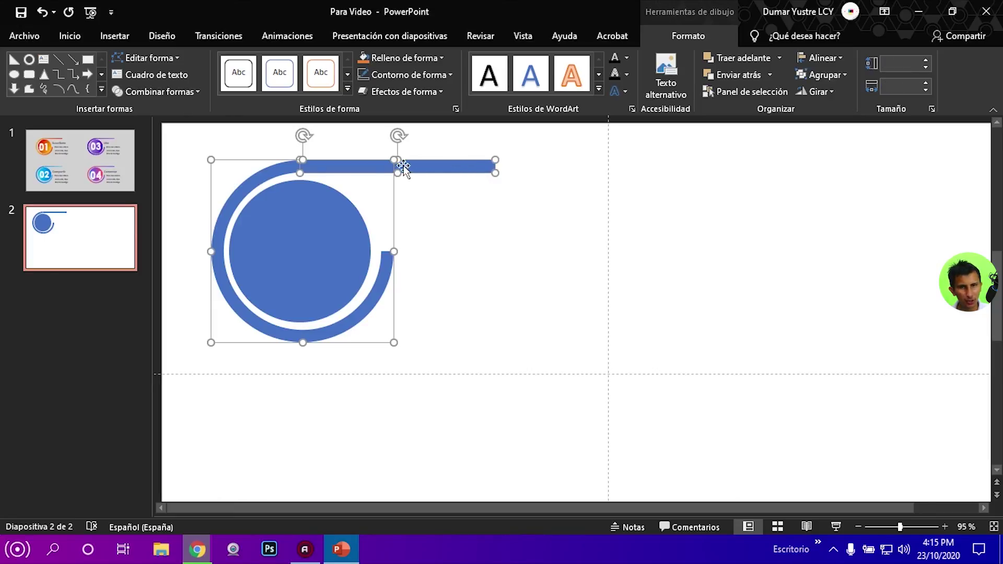
pyautogui.rightClick(382, 166)
pyautogui.moveTo(439, 252)
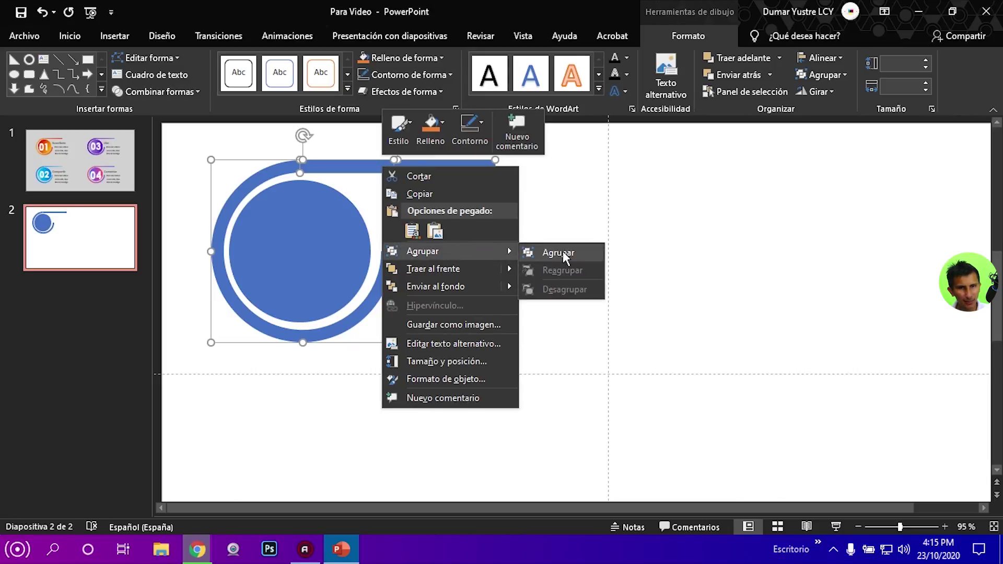
pyautogui.click(558, 253)
pyautogui.click(581, 230)
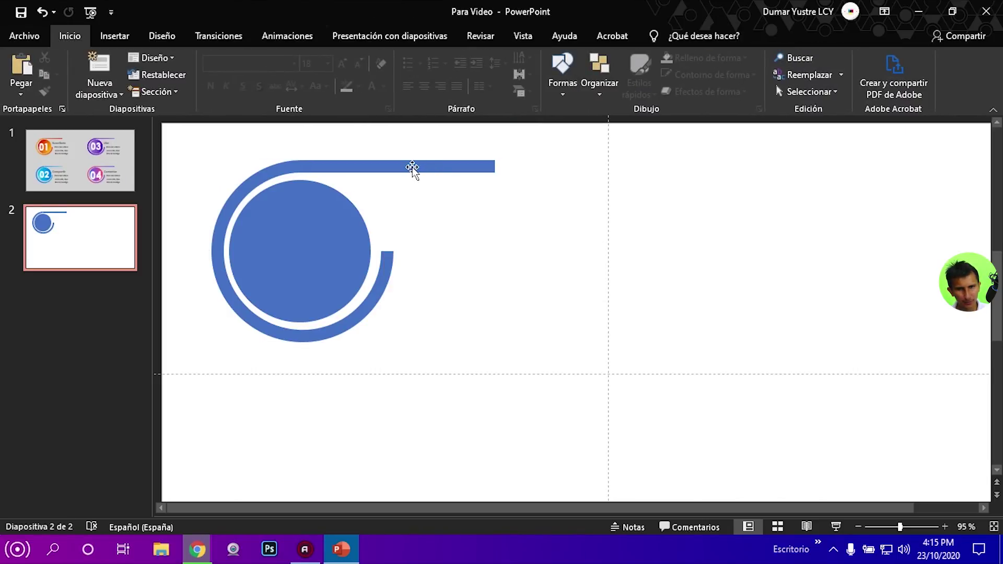
pyautogui.moveTo(412, 167)
pyautogui.mouseDown()
pyautogui.moveTo(672, 172)
pyautogui.moveTo(672, 194)
pyautogui.mouseUp()
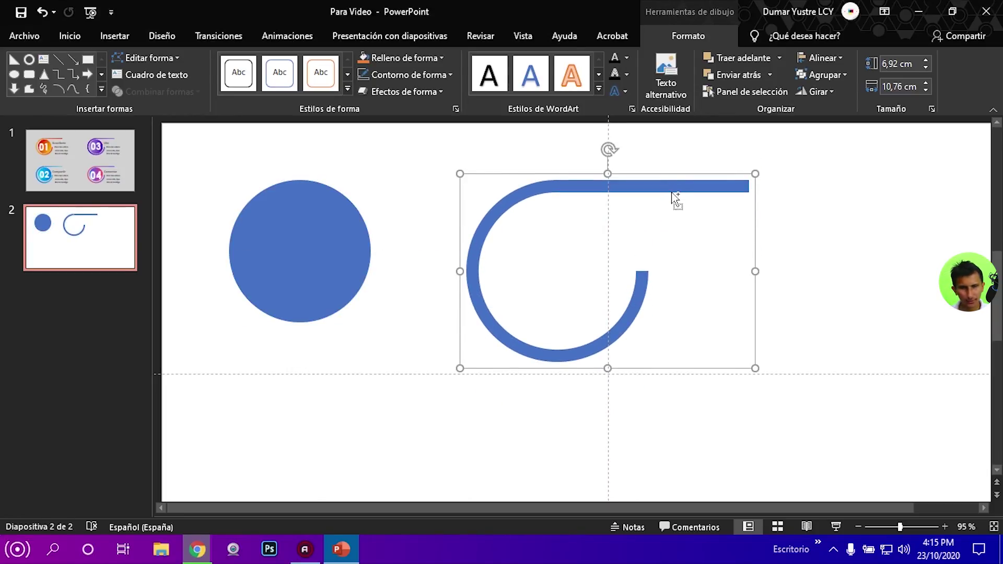
pyautogui.hotkey('ctrl', 'z')
pyautogui.hotkey('ctrl', 'z')
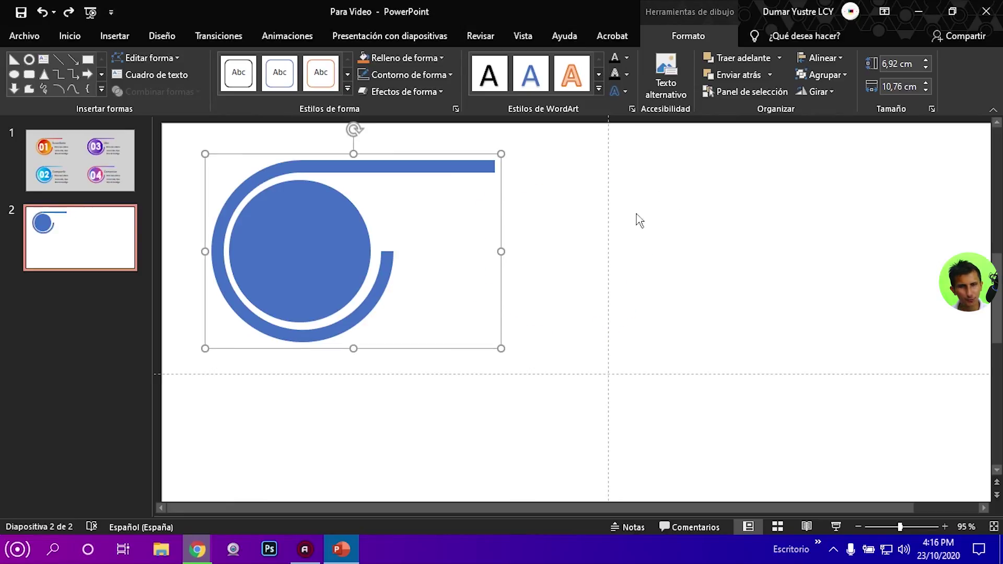
pyautogui.click(574, 226)
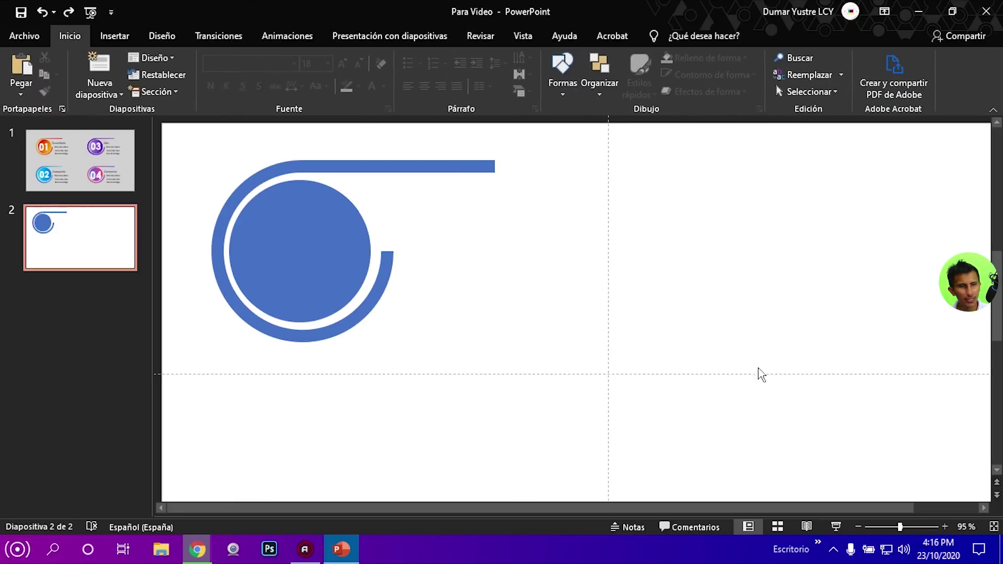
# Fill slide 2's background with a solid colour, settling on the lightest grey.
pyautogui.click(860, 528)
pyautogui.click(859, 528)
pyautogui.click(860, 528)
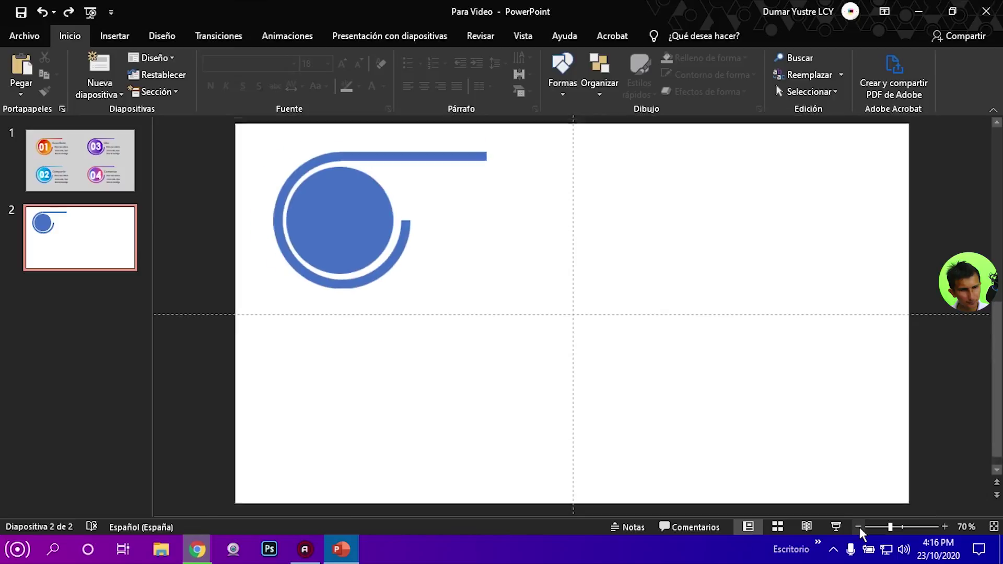
pyautogui.rightClick(504, 358)
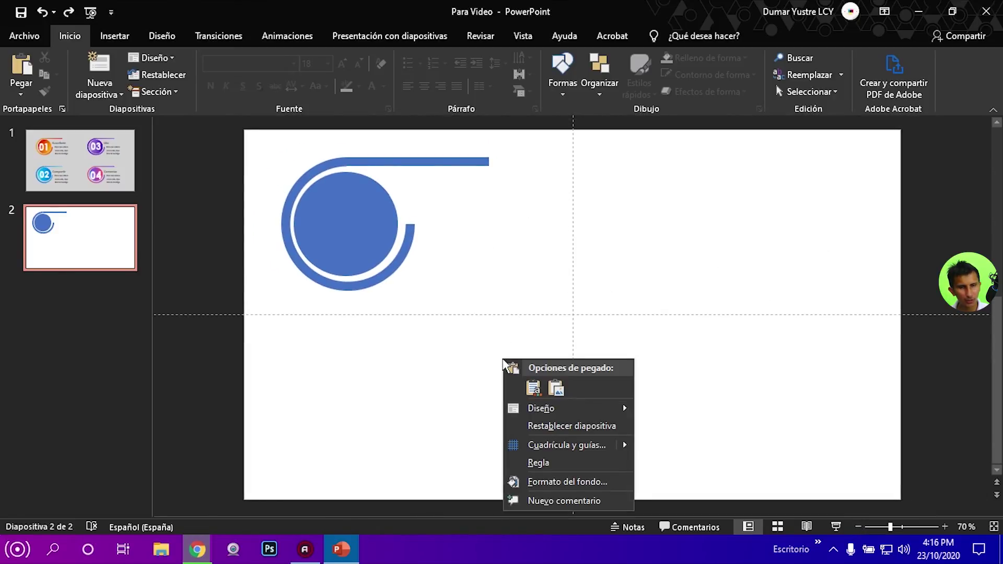
pyautogui.click(578, 481)
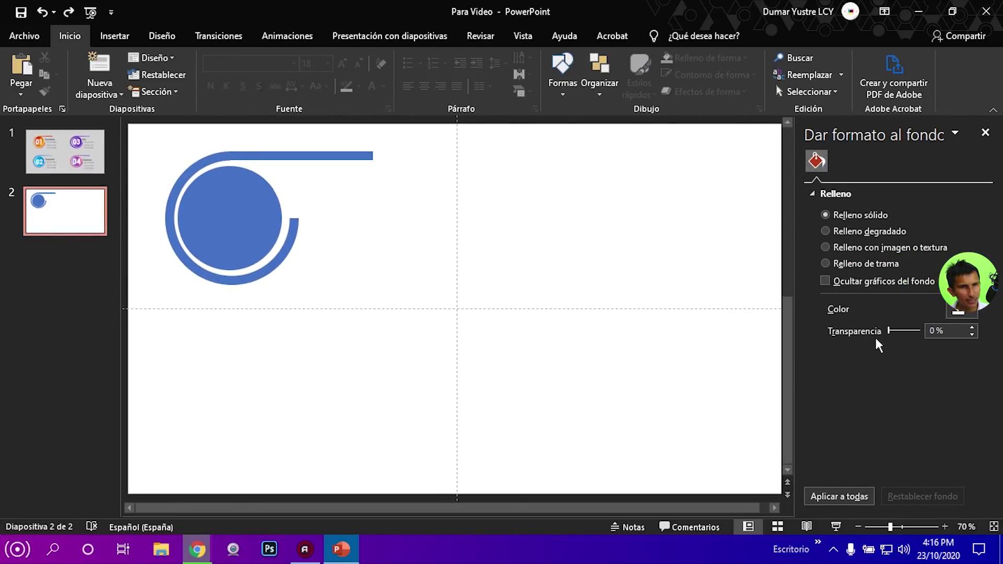
pyautogui.click(963, 312)
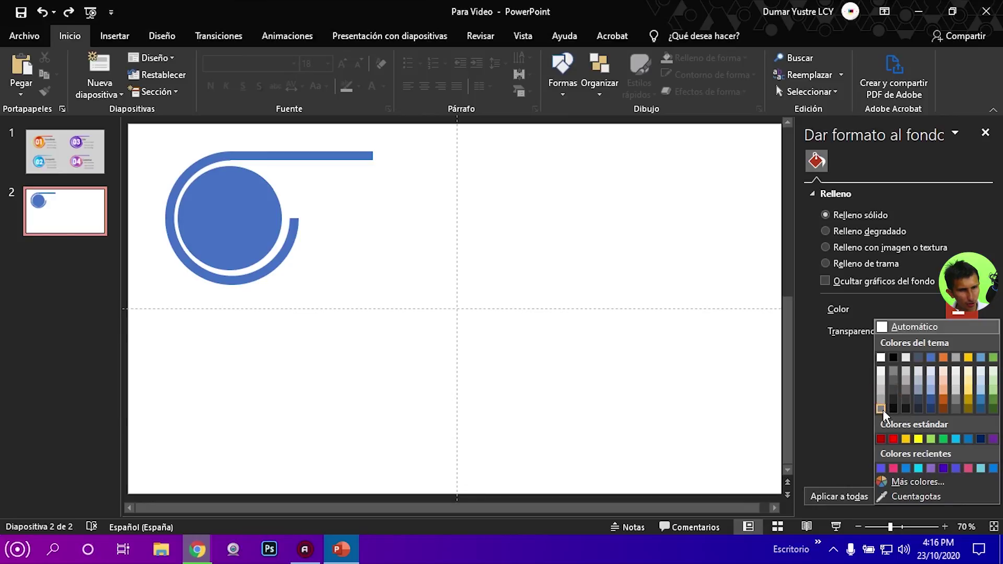
pyautogui.click(882, 408)
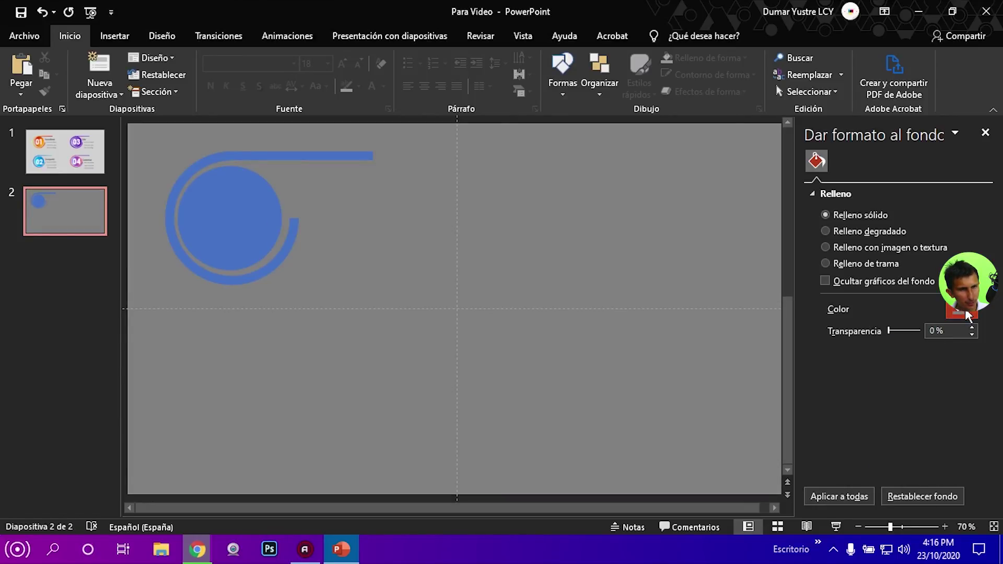
pyautogui.click(952, 312)
pyautogui.click(883, 396)
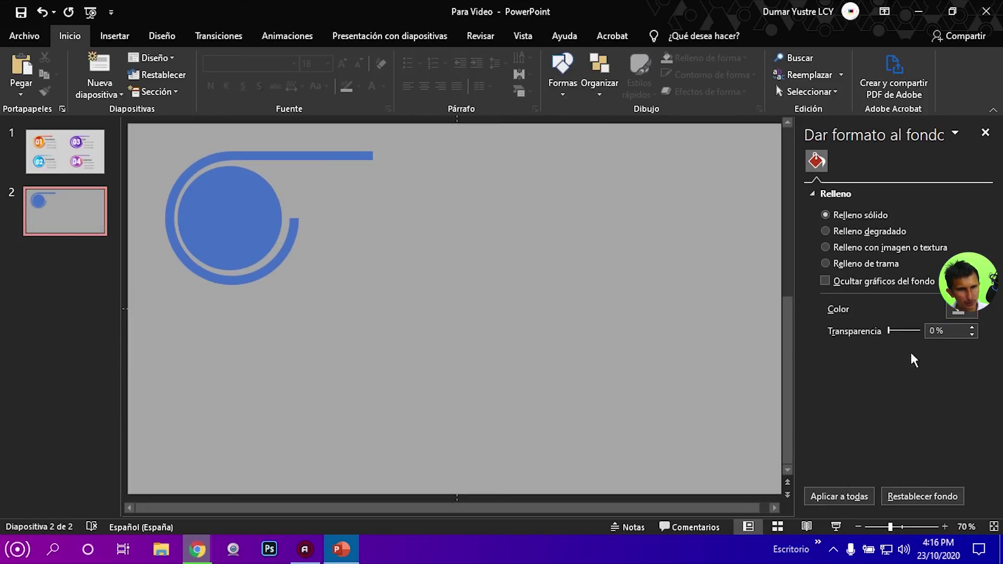
pyautogui.click(960, 311)
pyautogui.click(880, 392)
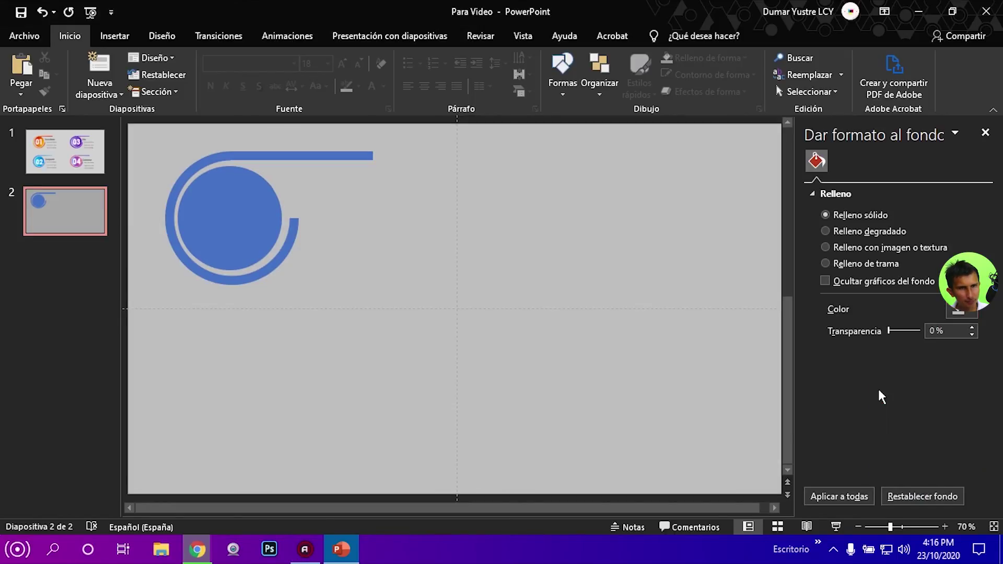
pyautogui.click(959, 312)
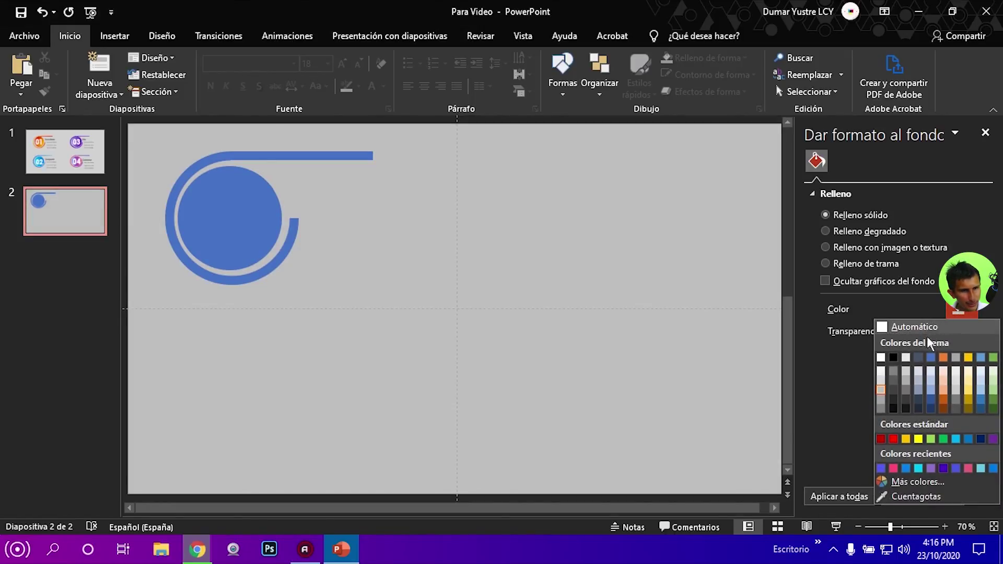
pyautogui.click(881, 381)
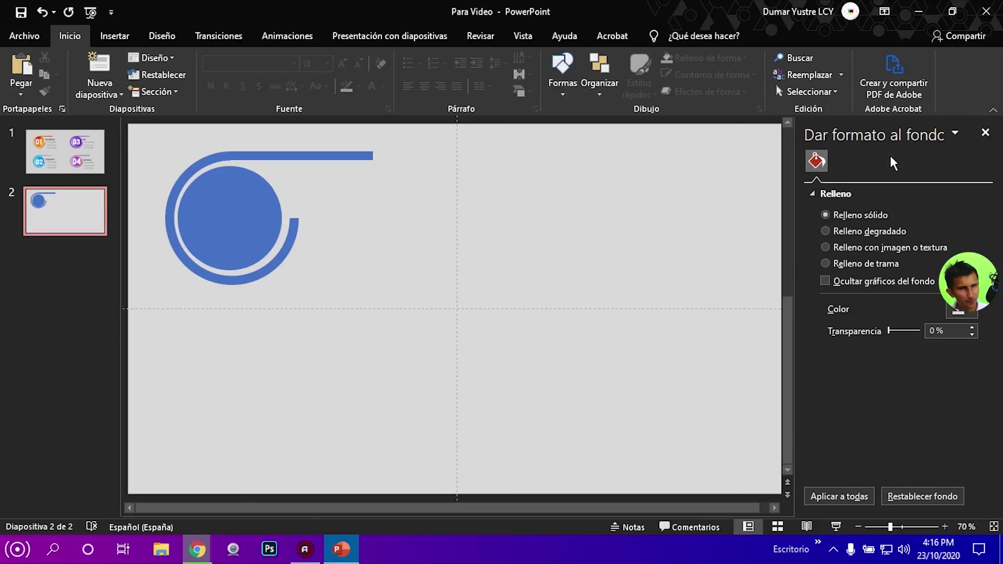
pyautogui.click(986, 133)
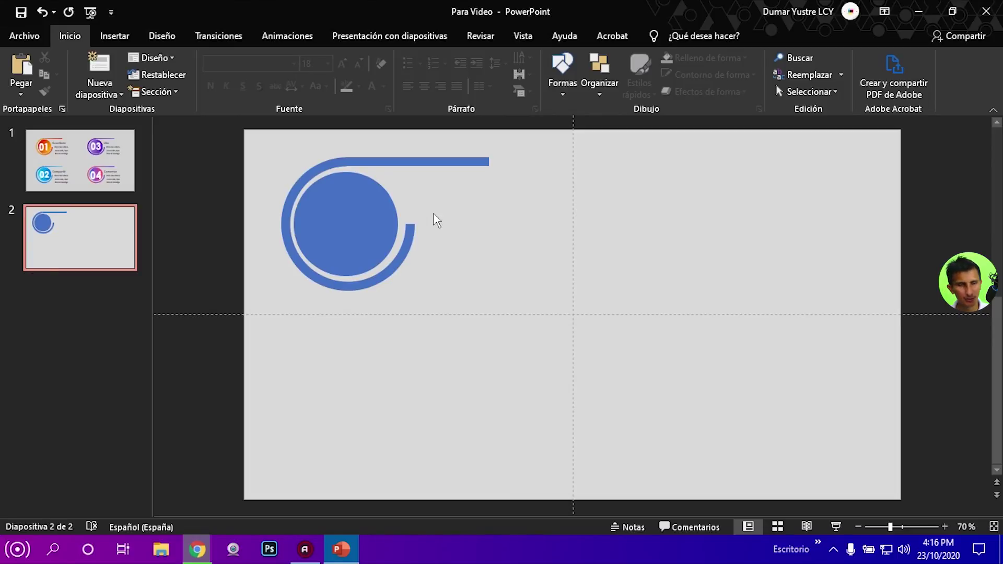
# Select the grouped ring-and-bar shape and open its Format Shape settings.
pyautogui.click(340, 219)
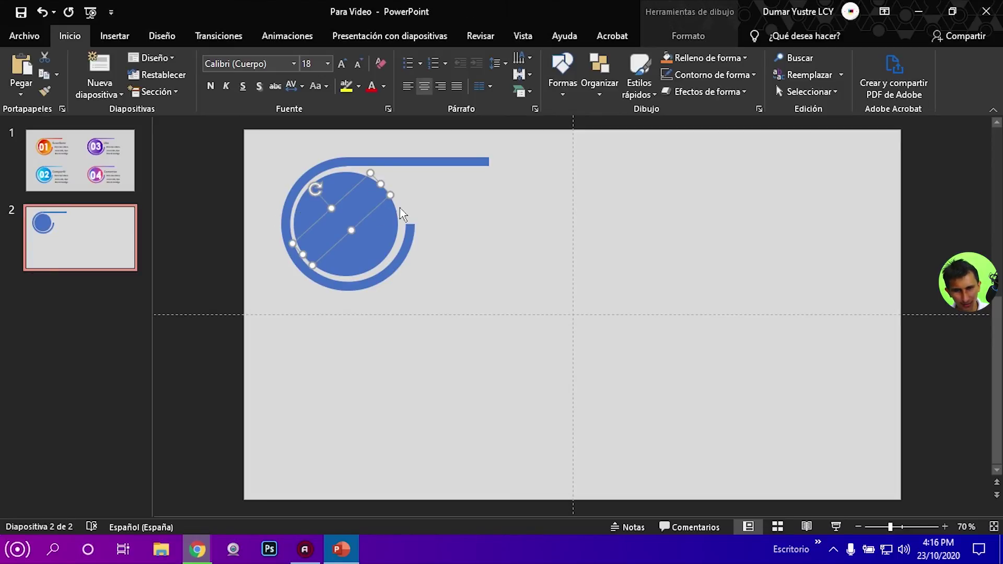
pyautogui.click(971, 194)
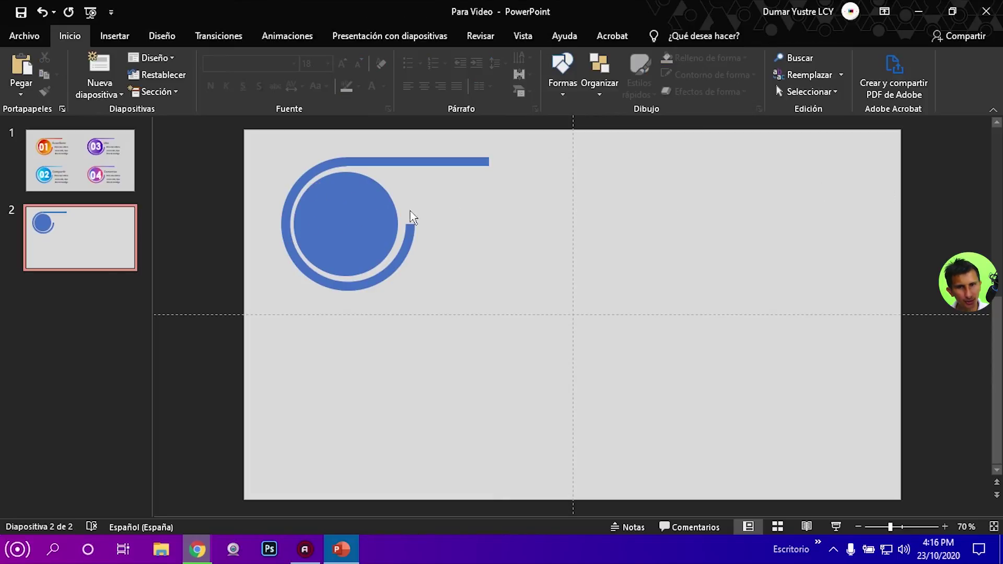
pyautogui.click(341, 207)
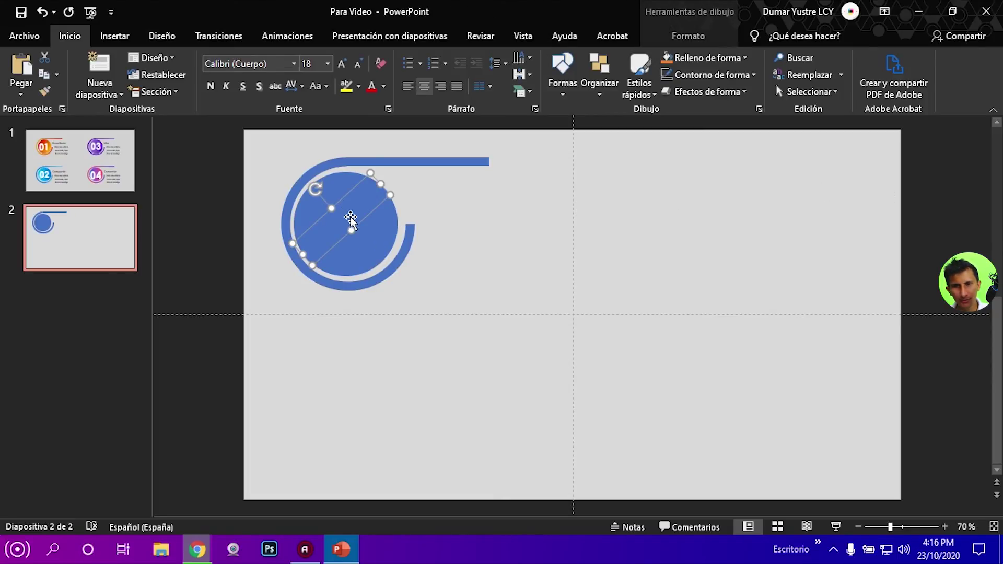
pyautogui.click(401, 162)
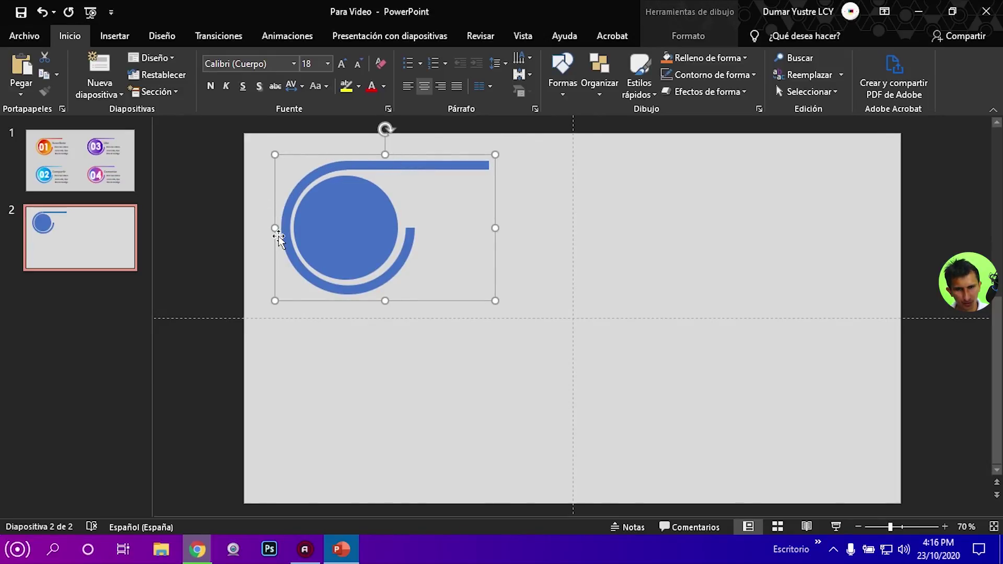
pyautogui.rightClick(428, 169)
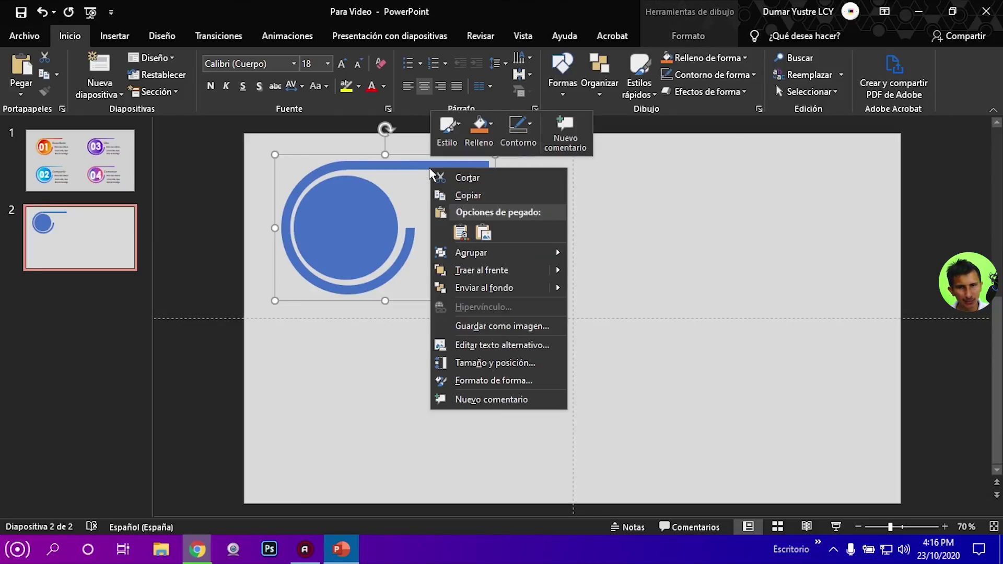
pyautogui.click(493, 381)
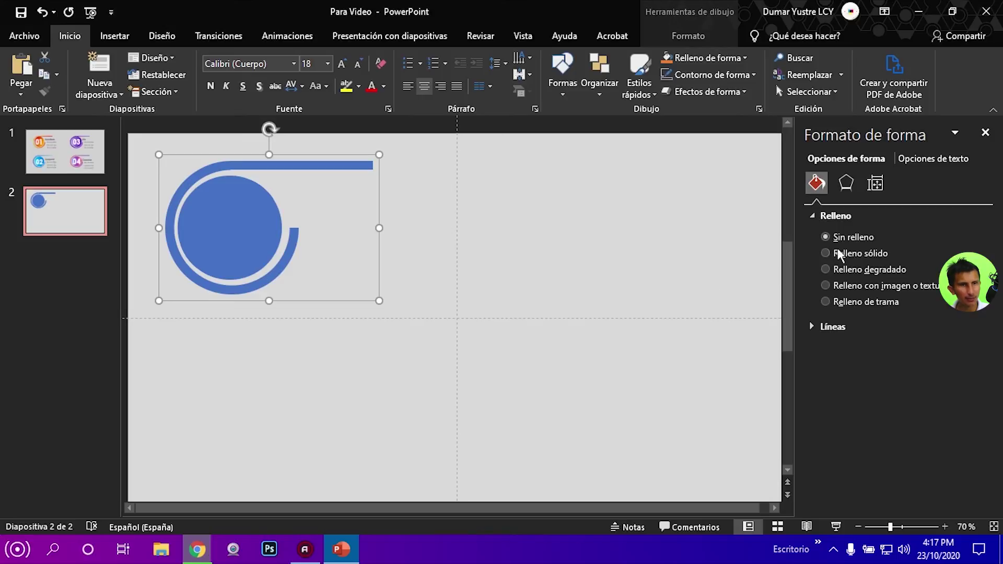
# Give it a 90° linear gradient fill, deleting extra stops so only two remain.
pyautogui.click(853, 269)
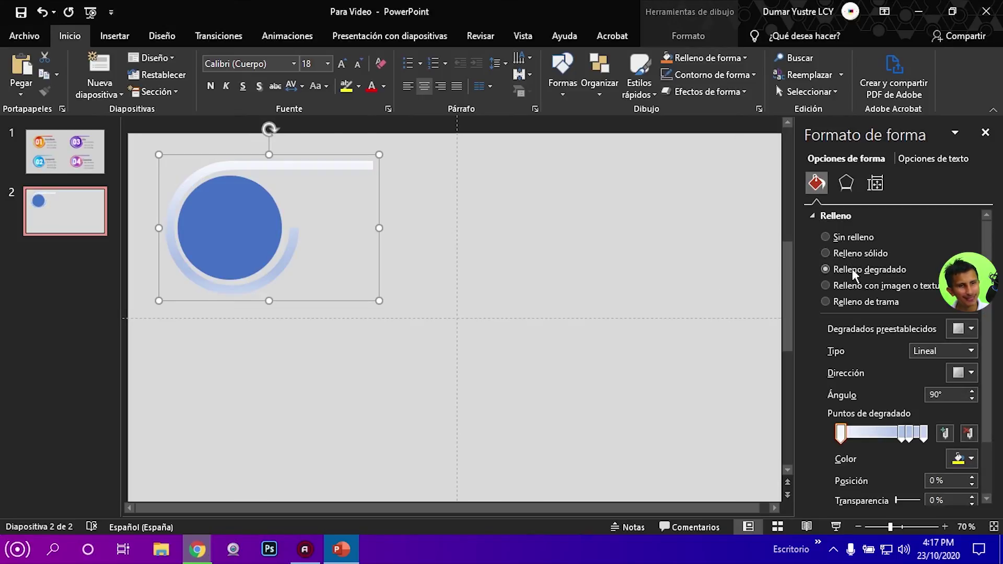
pyautogui.moveTo(905, 433); pyautogui.dragTo(881, 434)
pyautogui.click(903, 436)
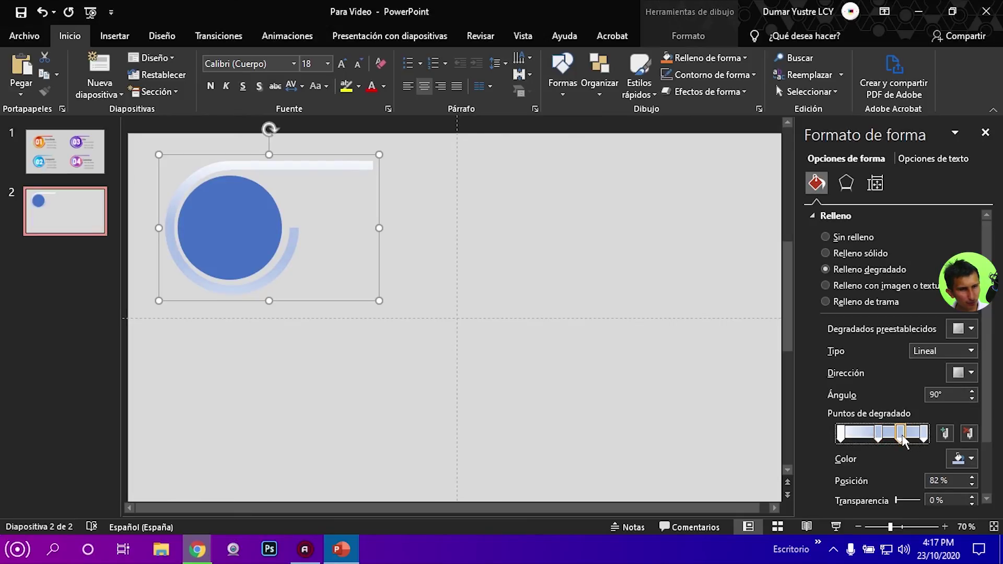
pyautogui.click(879, 433)
pyautogui.click(969, 434)
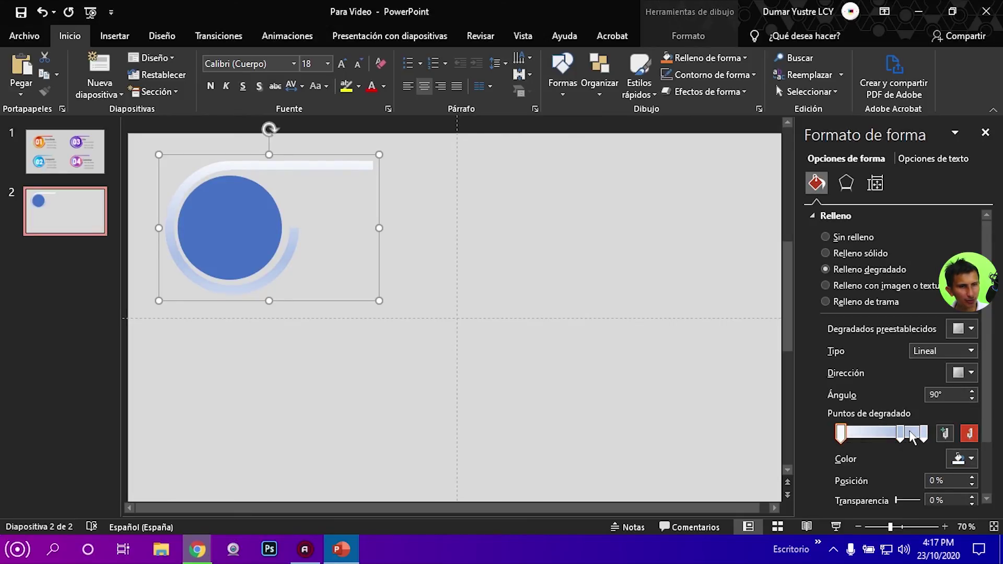
pyautogui.click(900, 434)
pyautogui.click(970, 433)
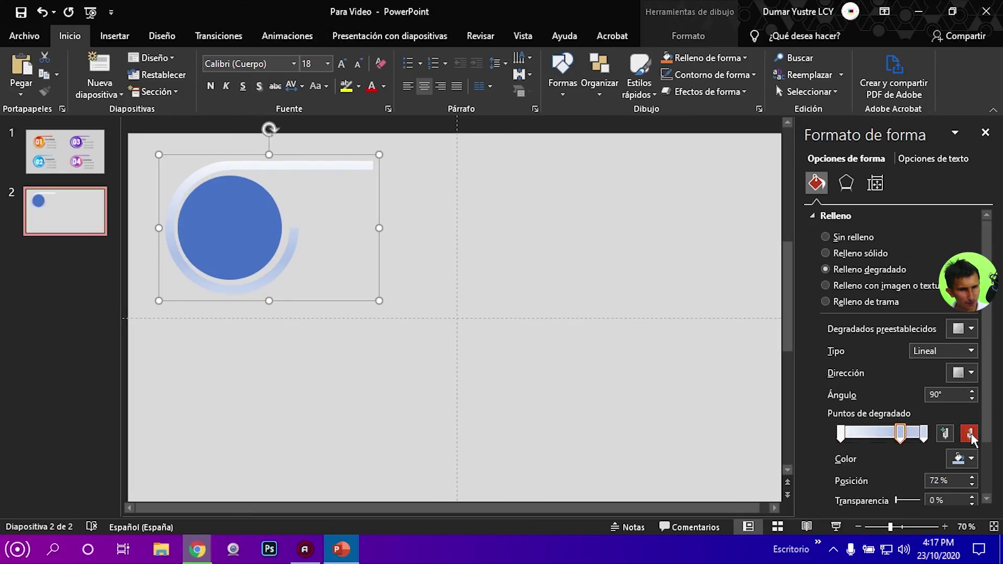
pyautogui.click(836, 435)
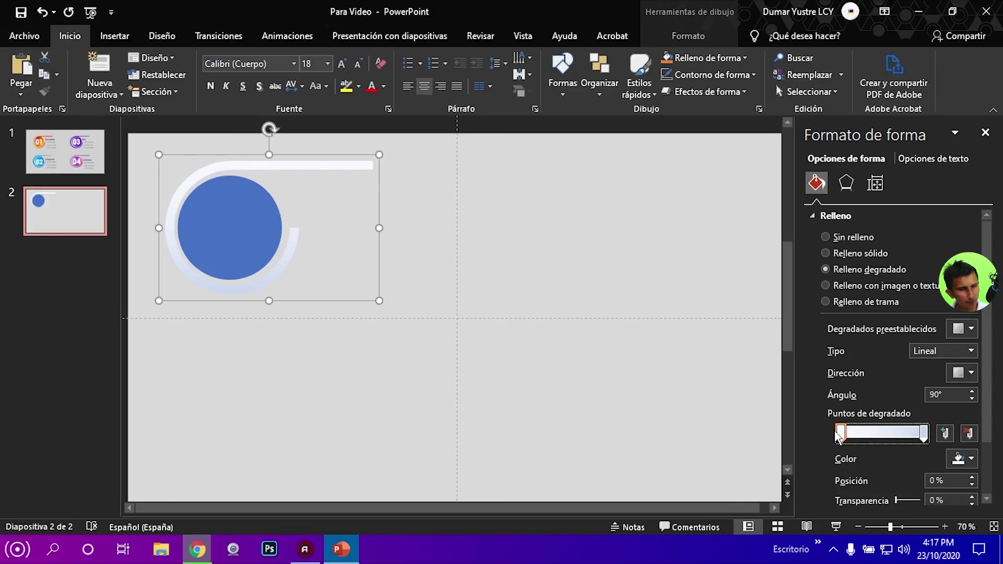
pyautogui.click(924, 434)
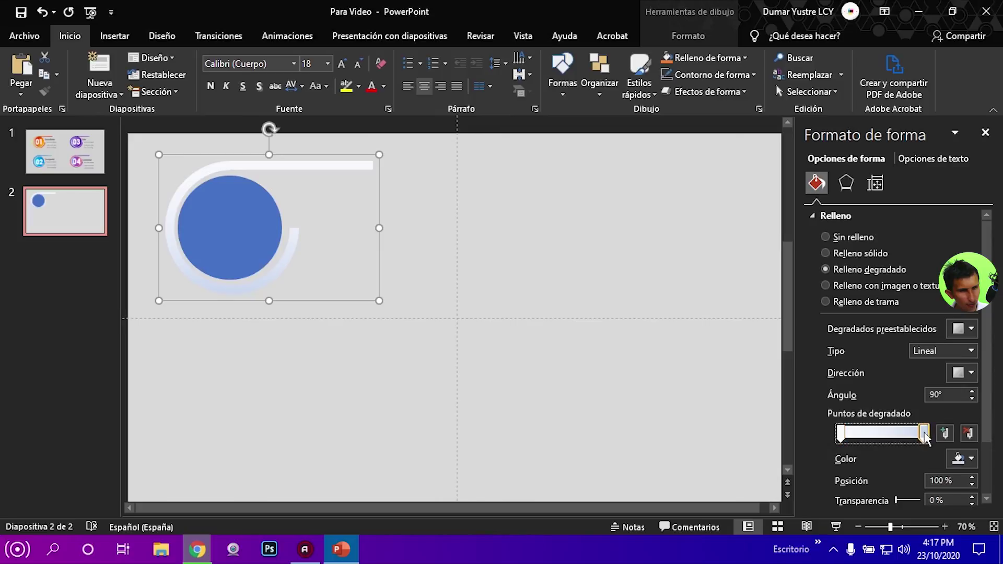
pyautogui.click(840, 434)
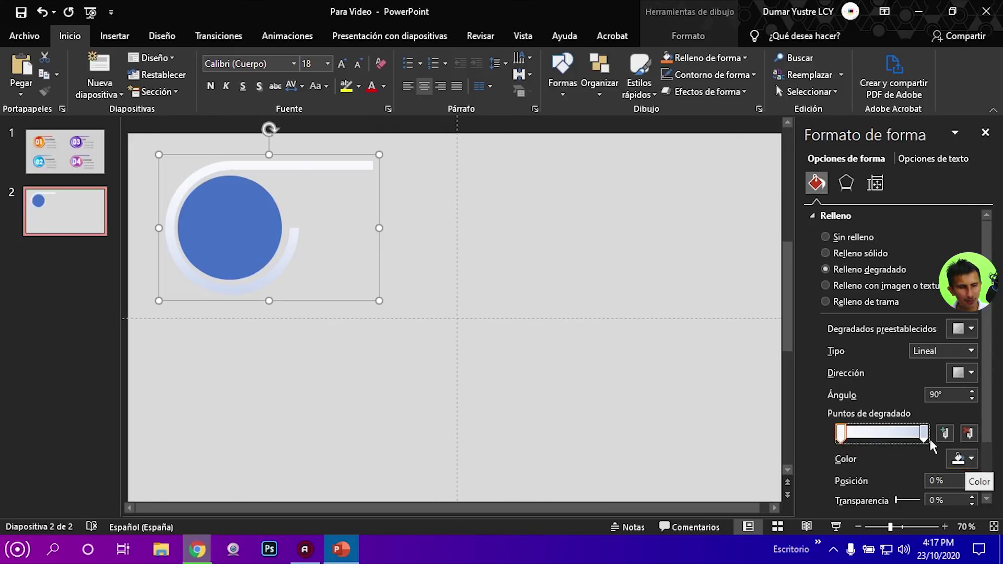
pyautogui.click(973, 463)
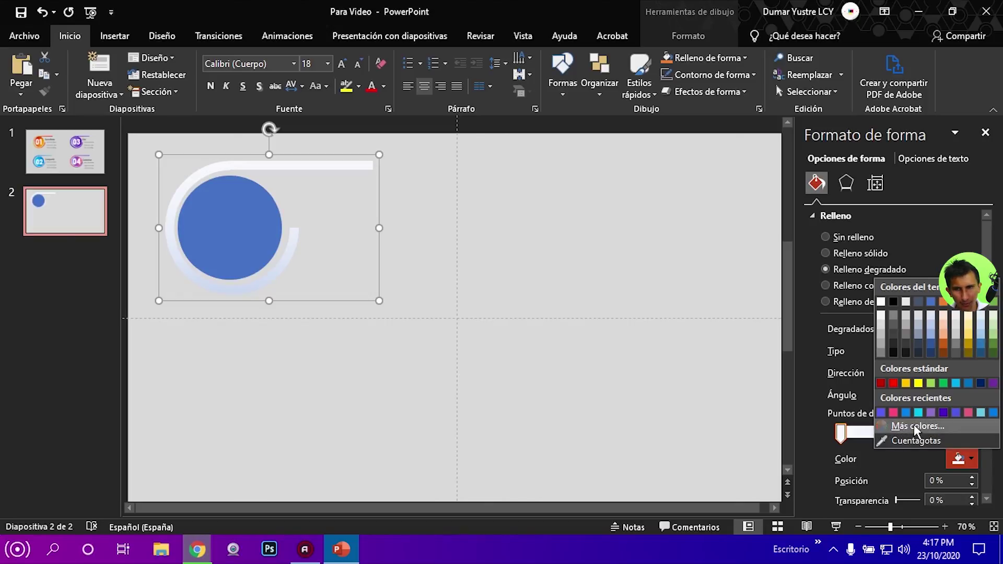
# Set the left gradient stop to dark orange from the standard colour hexagon palette.
pyautogui.click(914, 426)
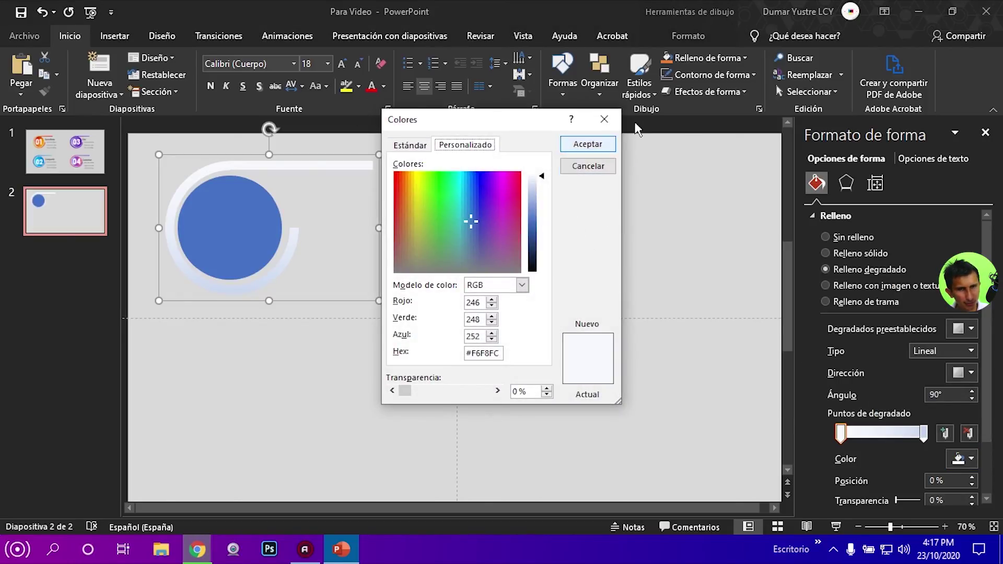
pyautogui.click(588, 144)
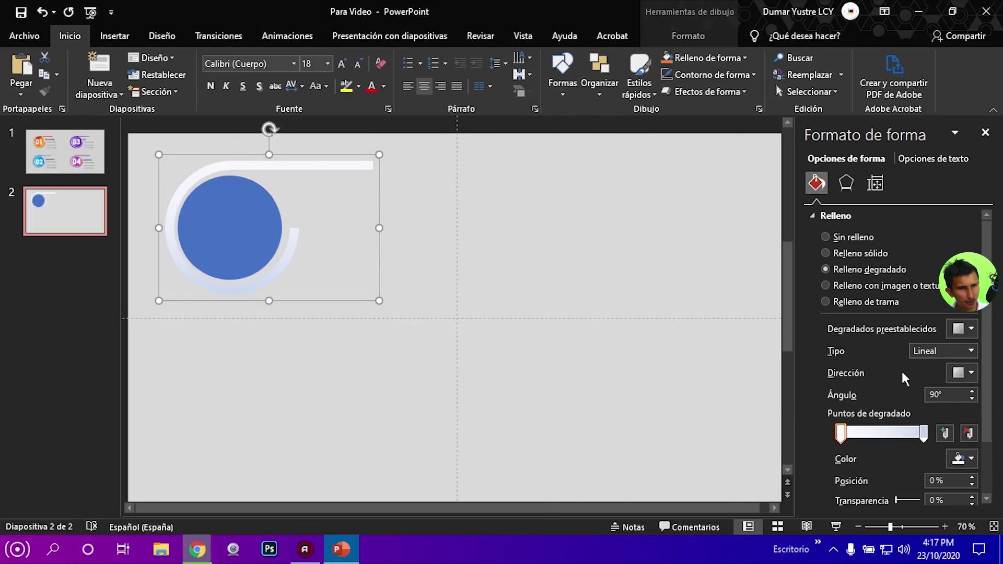
pyautogui.click(841, 434)
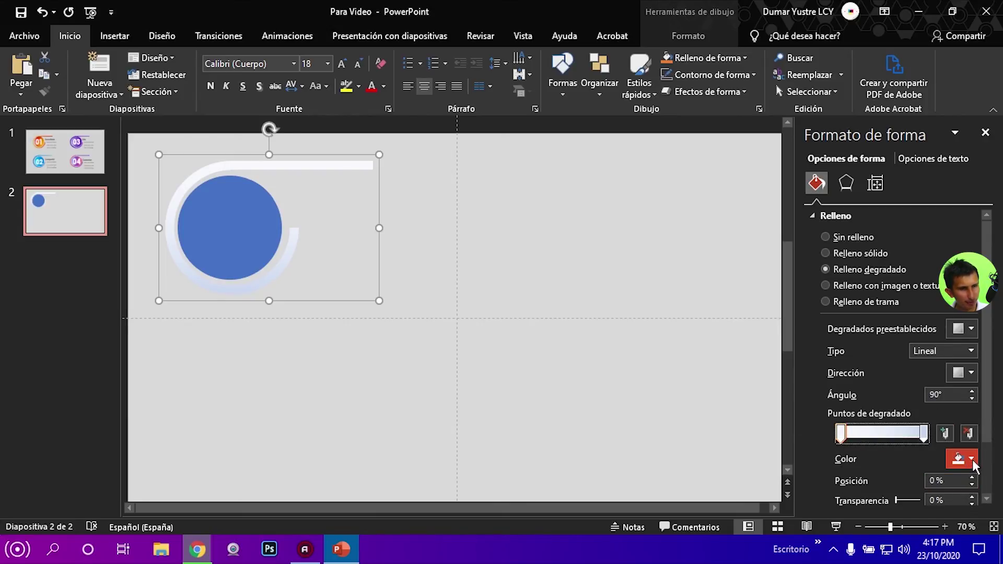
pyautogui.click(972, 463)
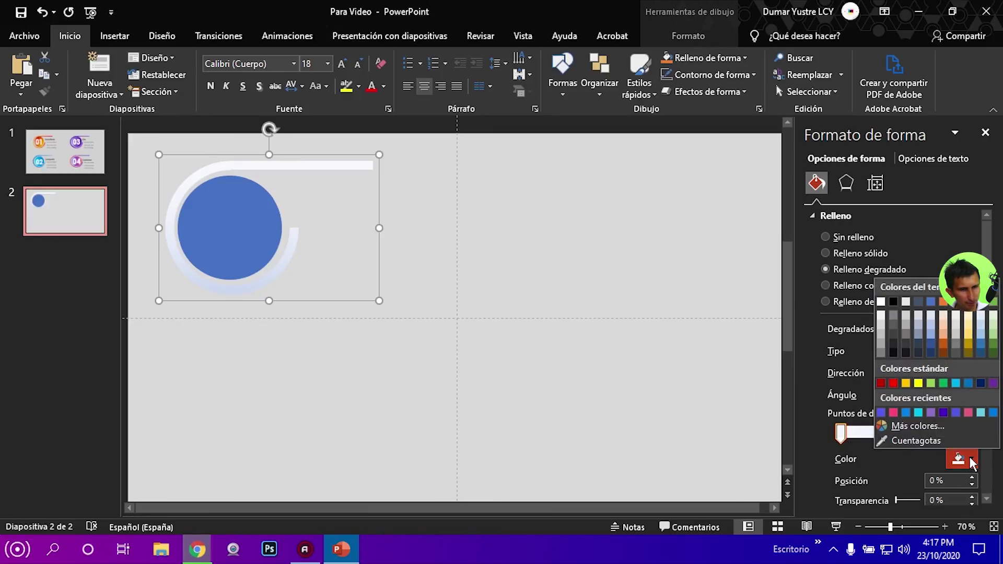
pyautogui.click(912, 429)
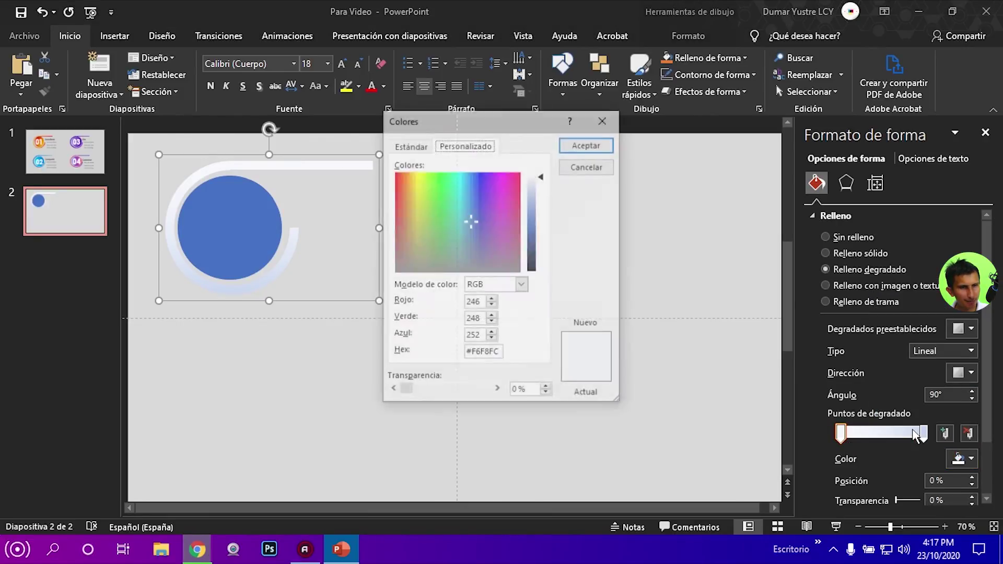
pyautogui.click(401, 148)
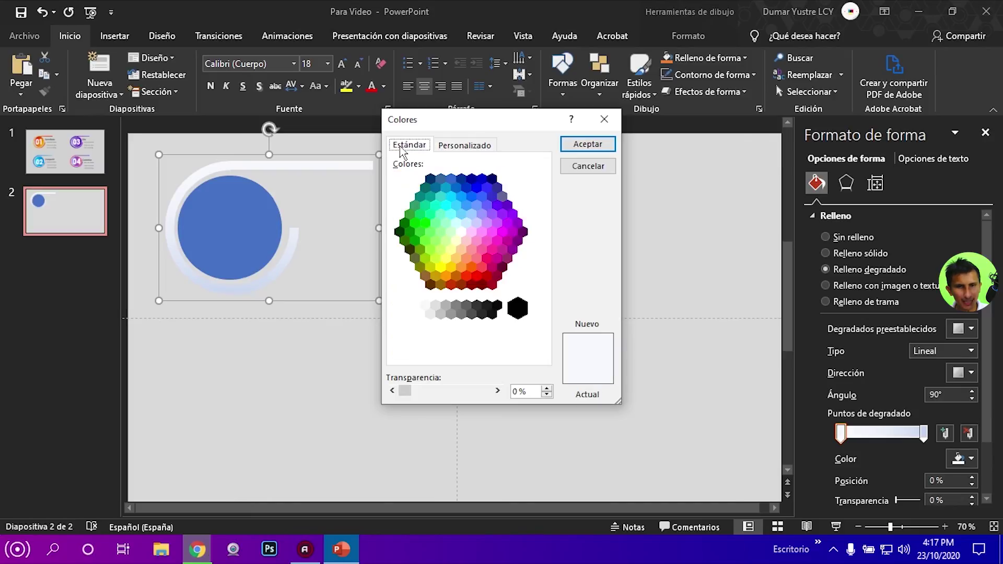
pyautogui.click(460, 267)
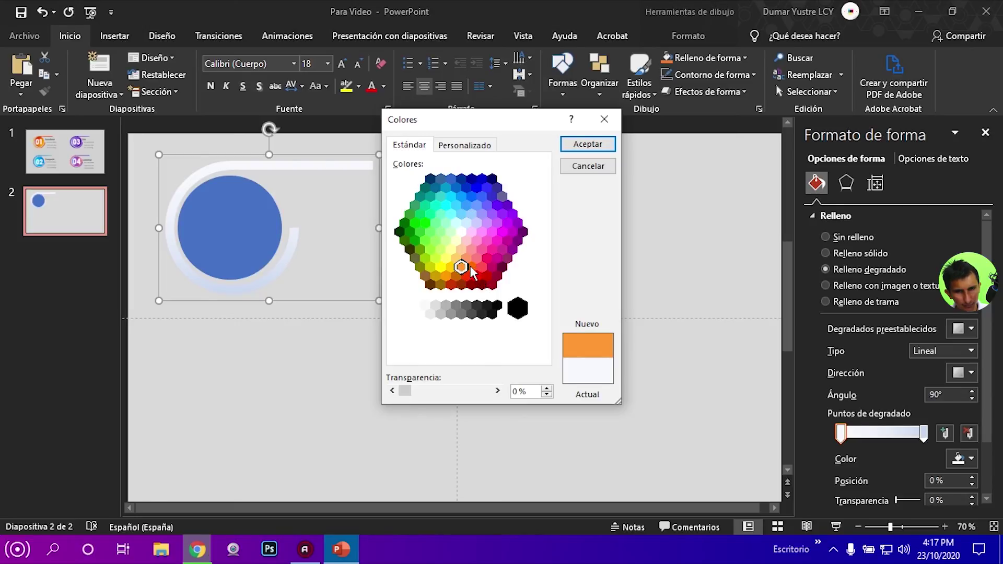
pyautogui.click(471, 267)
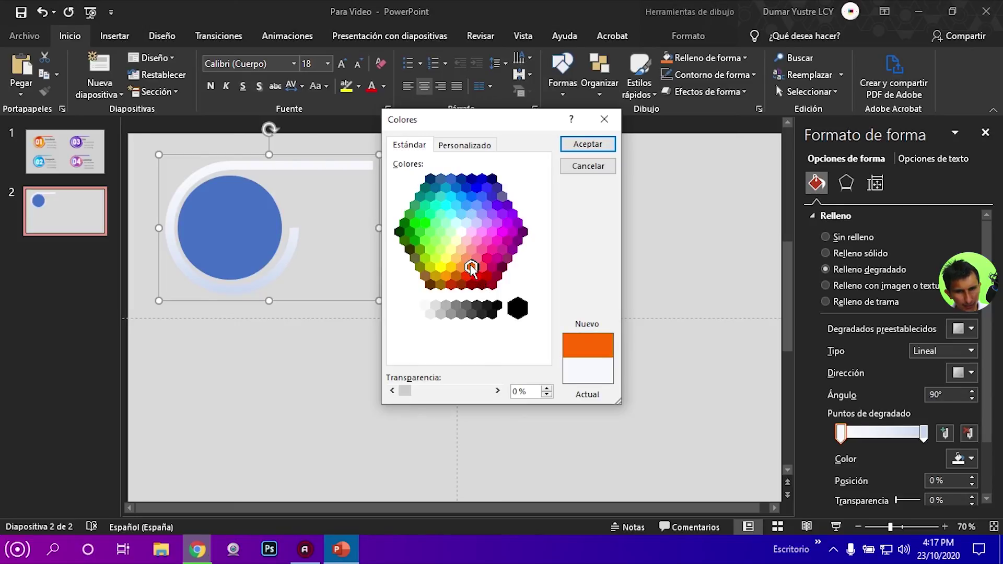
pyautogui.click(588, 144)
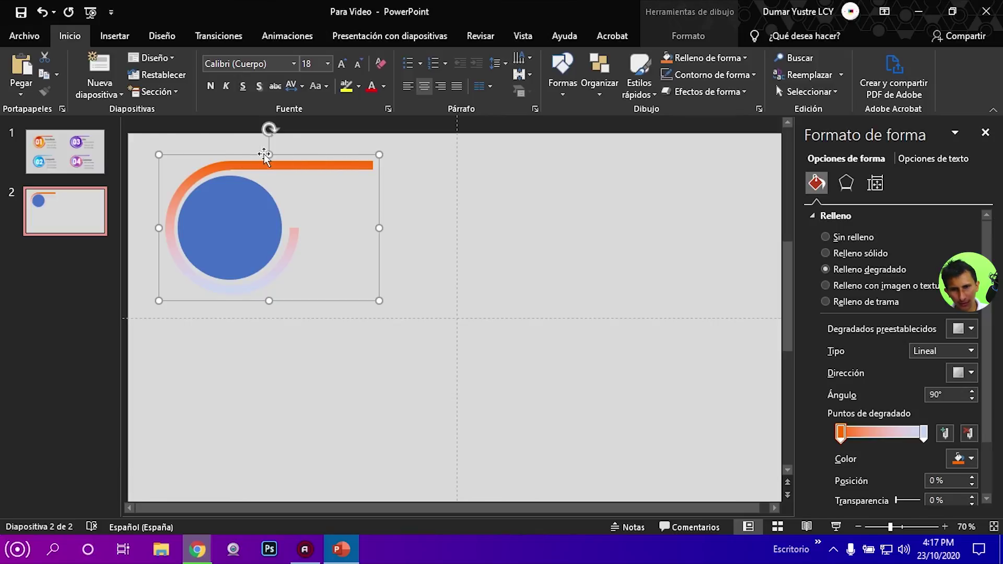
# Make the right gradient stop gold, keeping it at the end of the bar.
pyautogui.click(924, 434)
pyautogui.click(976, 461)
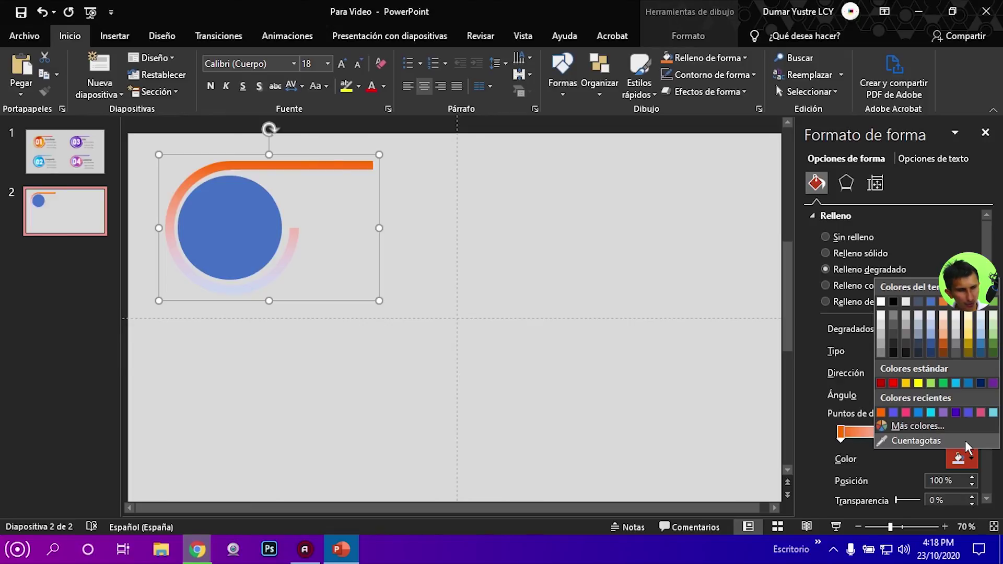
pyautogui.click(907, 383)
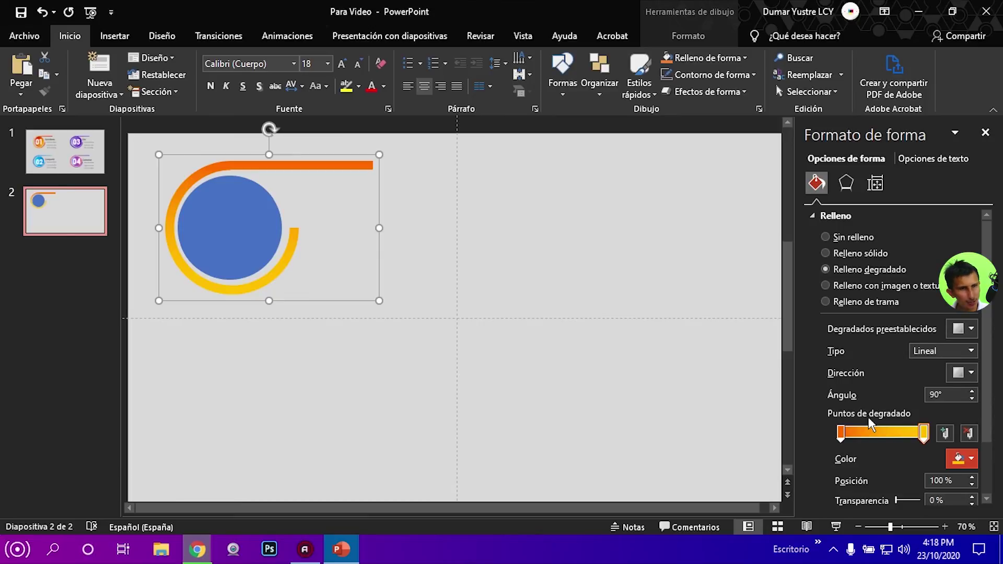
pyautogui.moveTo(923, 433); pyautogui.dragTo(830, 434)
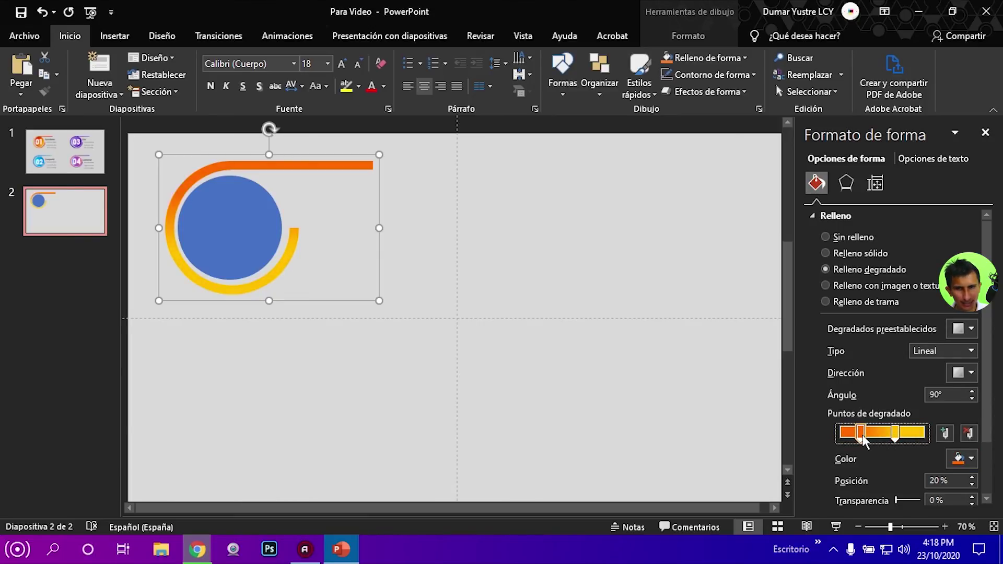
pyautogui.moveTo(893, 435); pyautogui.dragTo(928, 437)
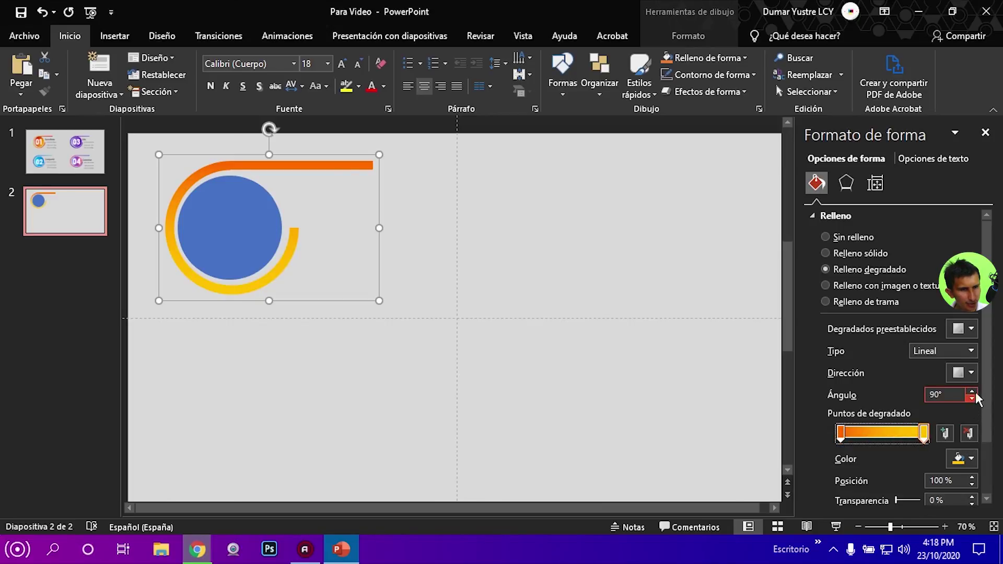
# Apply a 45° gradient direction, place the stops at 16% and 87%, and close the pane.
pyautogui.click(972, 373)
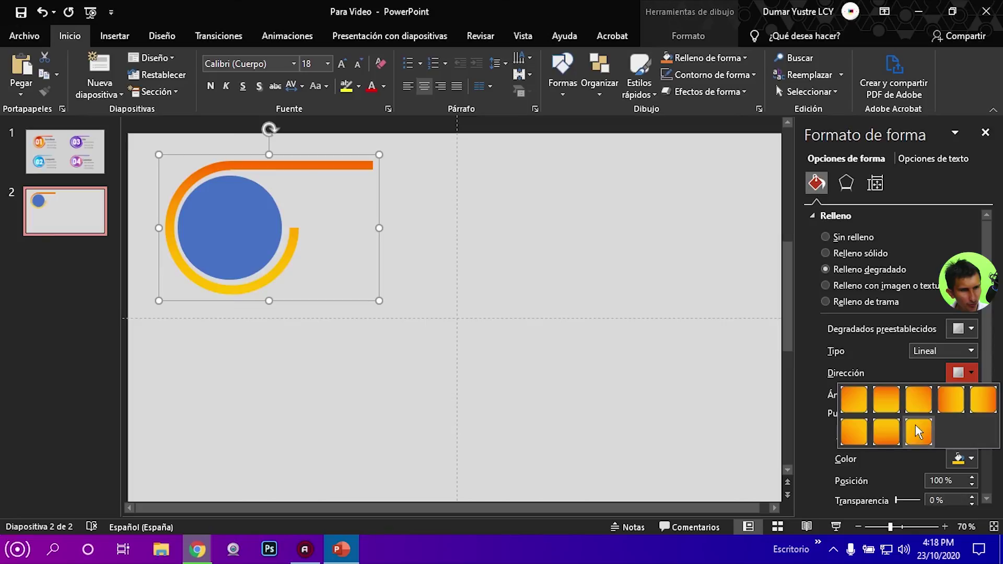
pyautogui.click(853, 398)
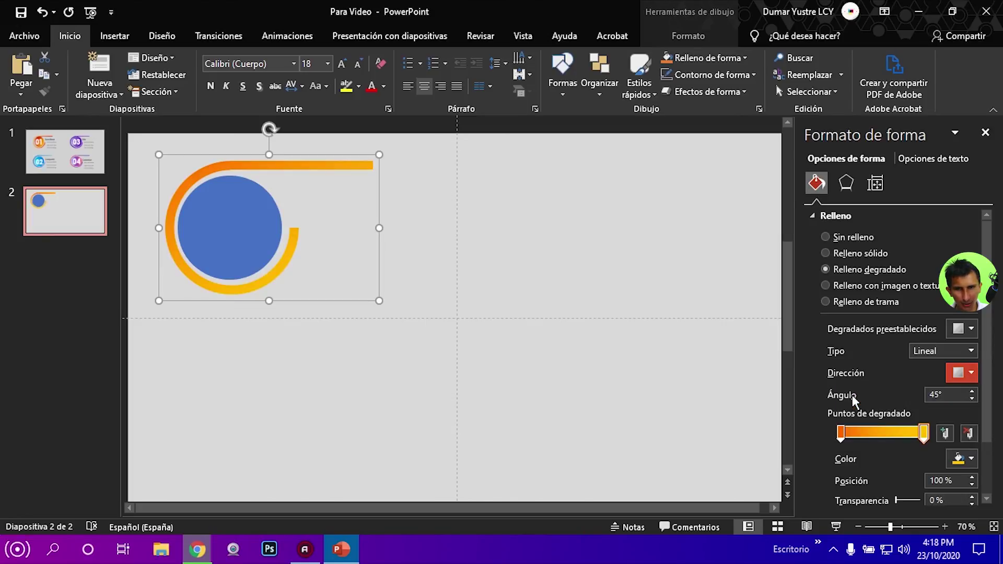
pyautogui.moveTo(923, 435)
pyautogui.mouseDown()
pyautogui.moveTo(912, 437)
pyautogui.moveTo(923, 435)
pyautogui.mouseUp()
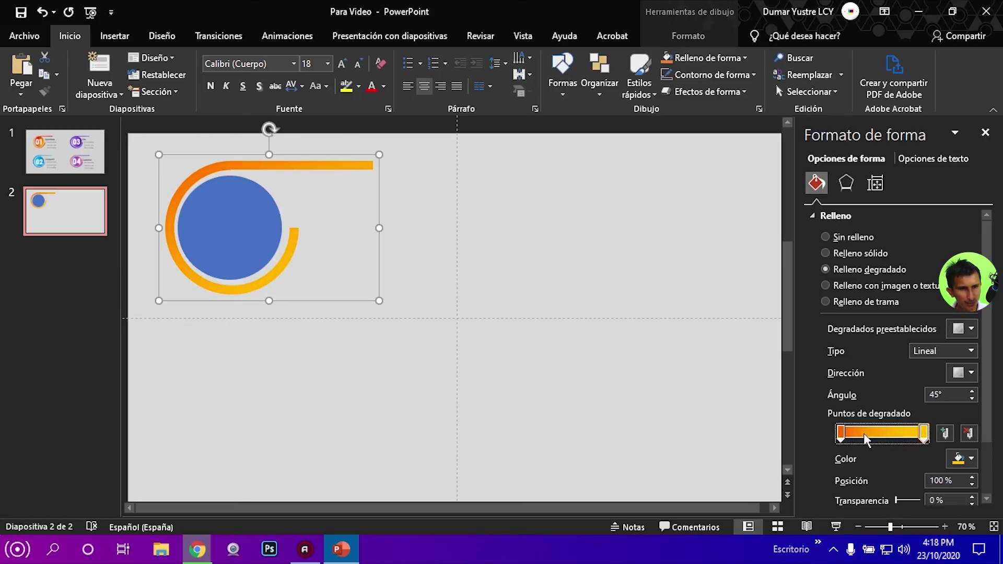
pyautogui.moveTo(845, 438); pyautogui.dragTo(860, 440)
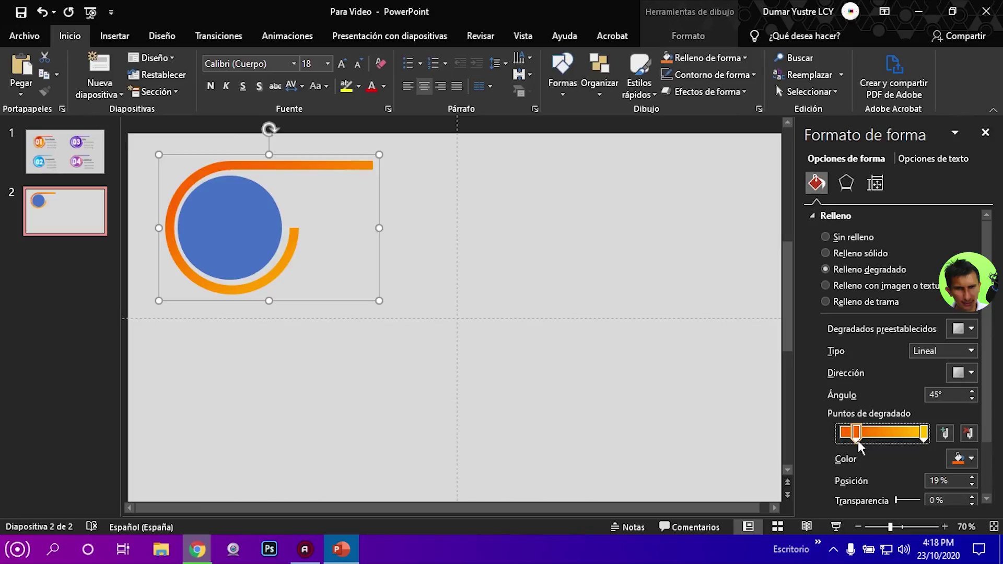
pyautogui.moveTo(857, 440); pyautogui.dragTo(855, 441)
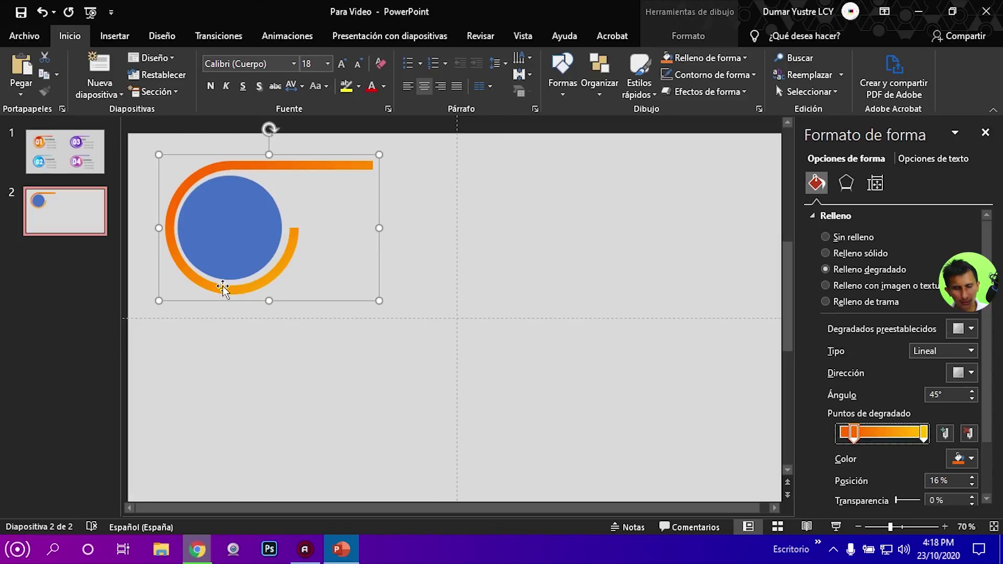
pyautogui.click(986, 133)
# Select the inner circle and give it a gradient fill with its first stop at the start.
pyautogui.click(349, 231)
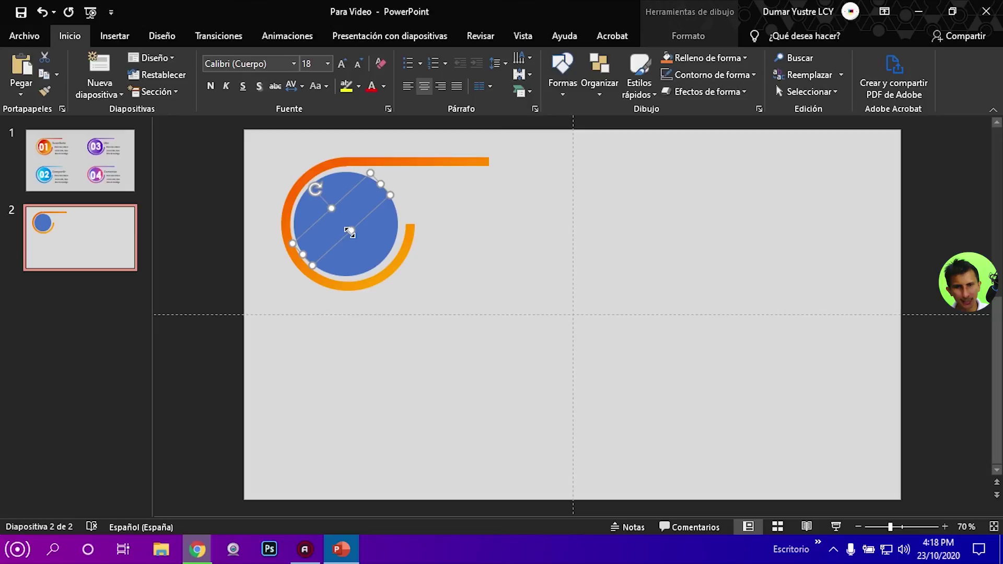
pyautogui.click(361, 238)
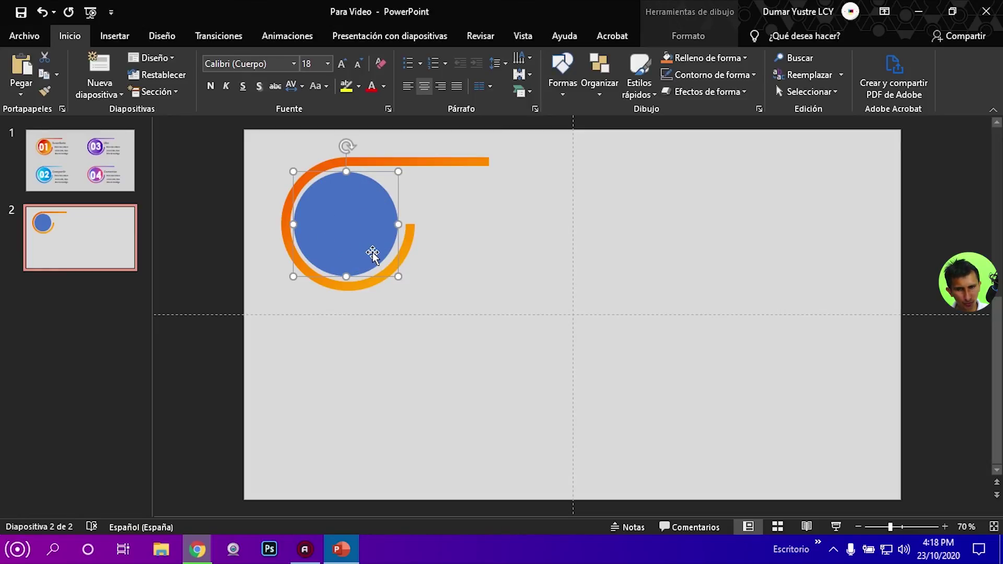
pyautogui.rightClick(373, 251)
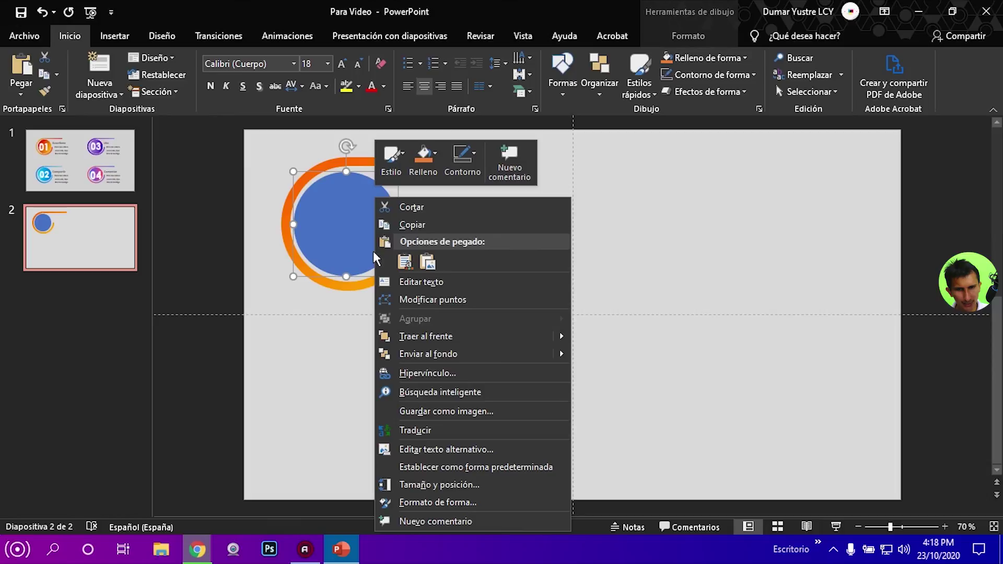
pyautogui.click(484, 500)
pyautogui.click(856, 270)
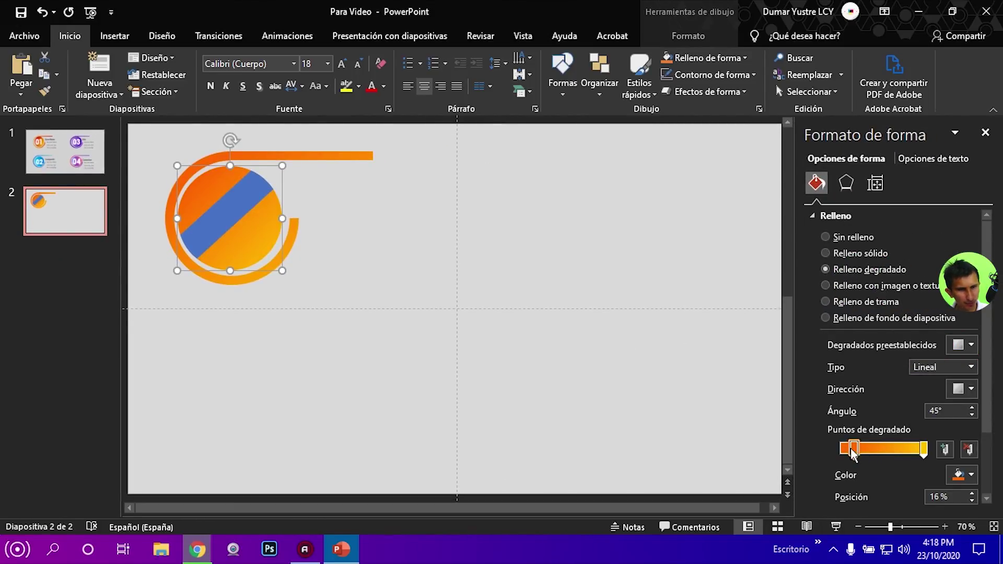
pyautogui.moveTo(852, 449); pyautogui.dragTo(840, 449)
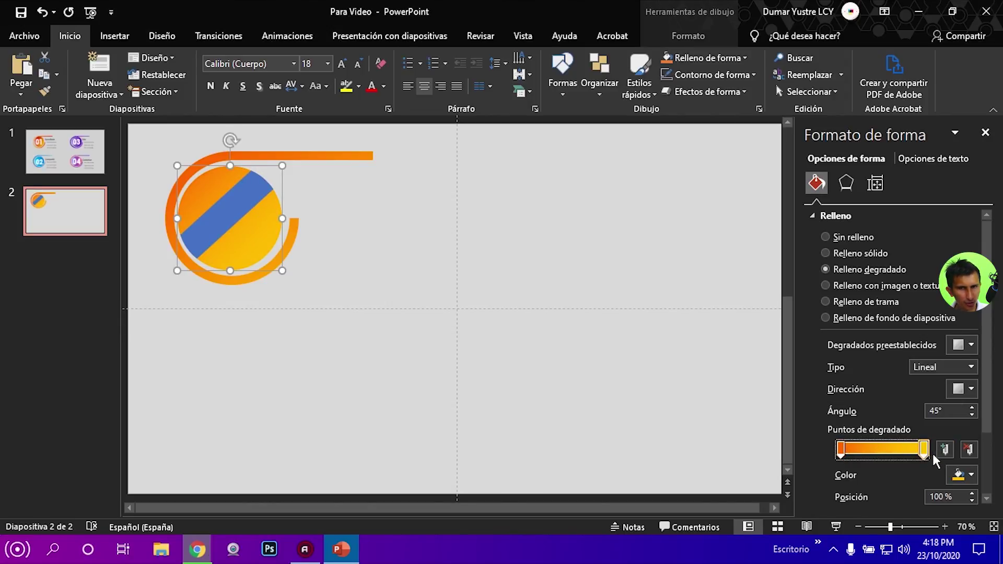
# Colour the circle's first gradient stop pink and its last stop purple.
pyautogui.click(967, 475)
pyautogui.click(906, 428)
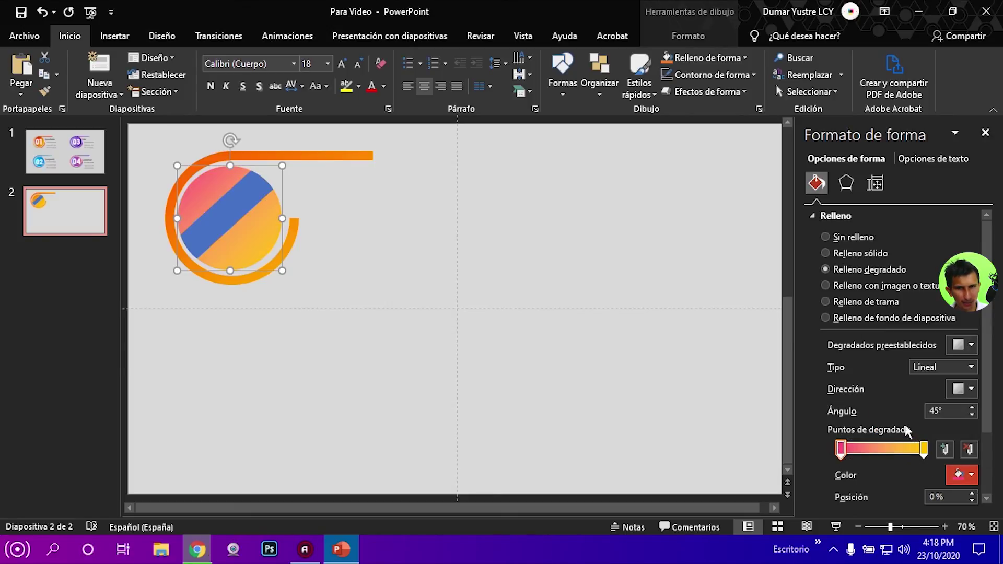
pyautogui.click(924, 448)
pyautogui.click(959, 472)
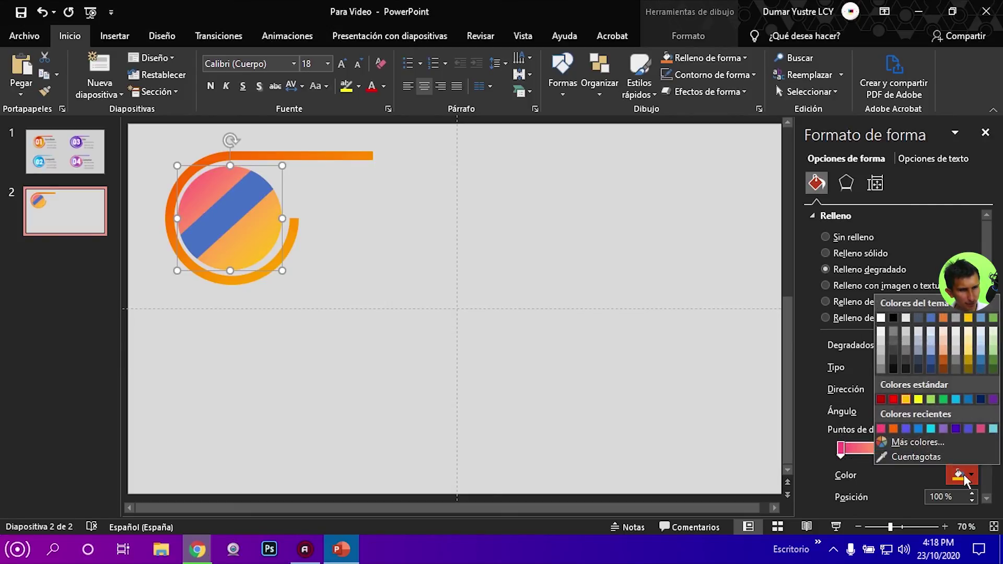
pyautogui.click(955, 426)
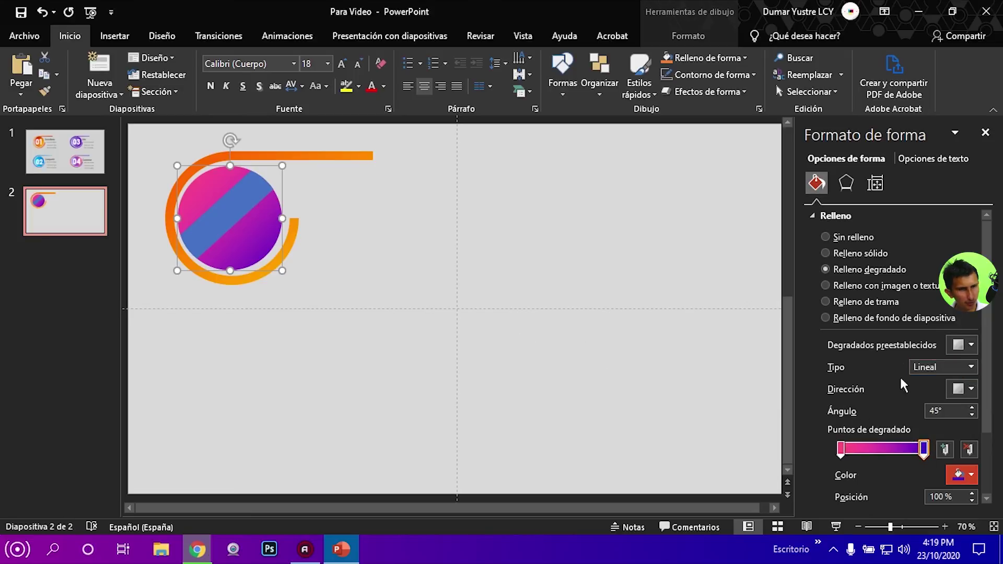
pyautogui.click(986, 134)
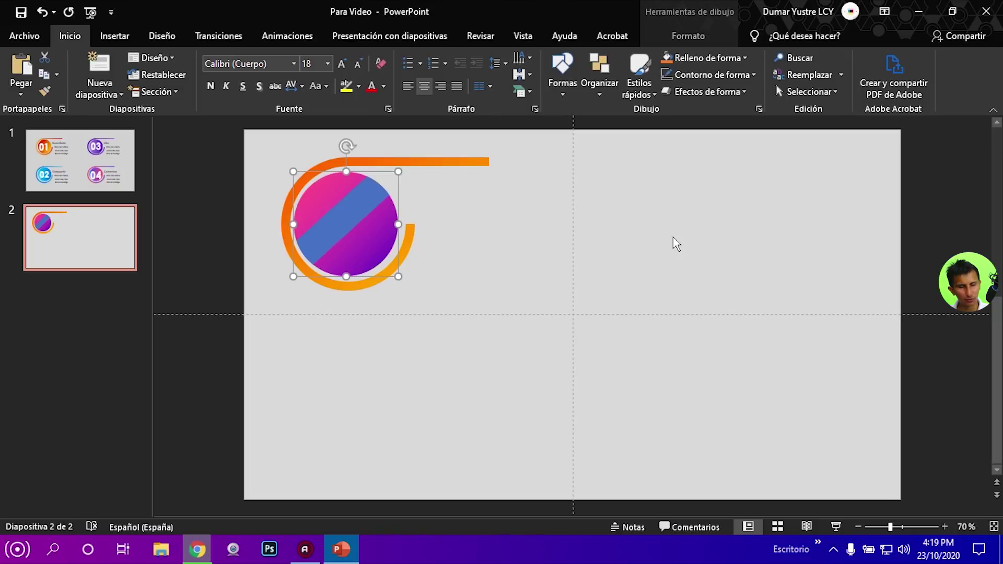
pyautogui.click(332, 232)
# Select the blue diagonal band and switch its fill to a gradient.
pyautogui.click(401, 204)
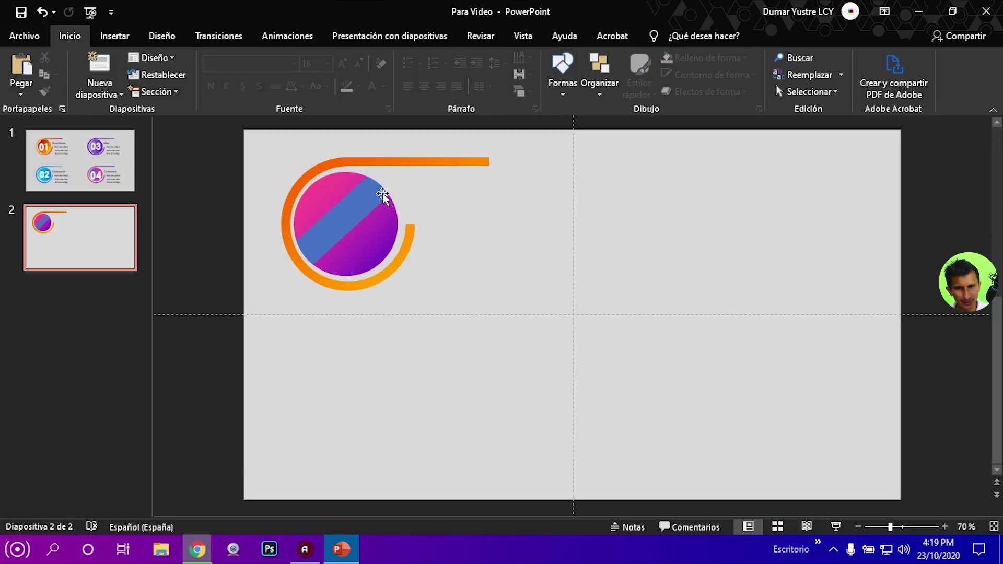
pyautogui.click(382, 199)
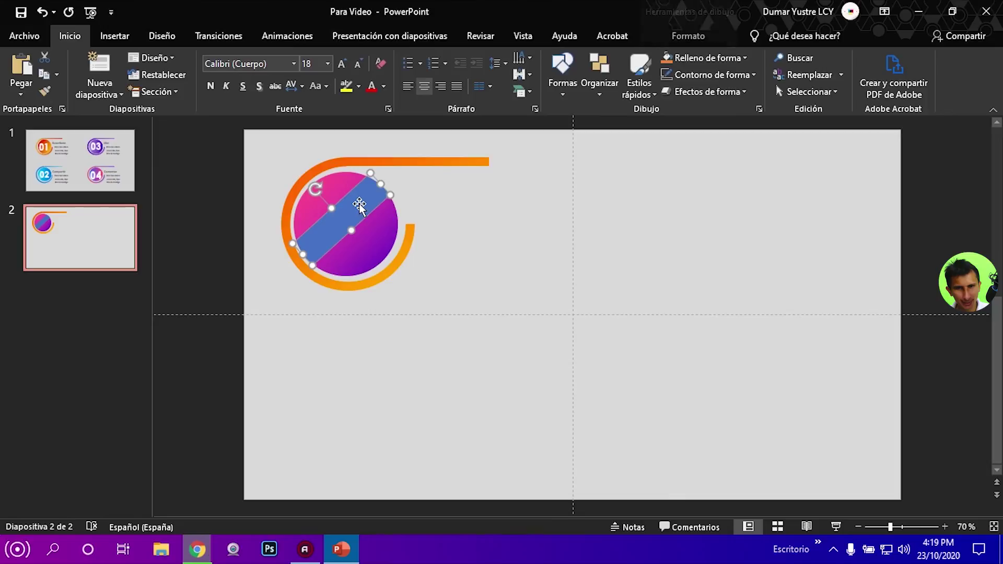
pyautogui.rightClick(322, 232)
pyautogui.click(408, 500)
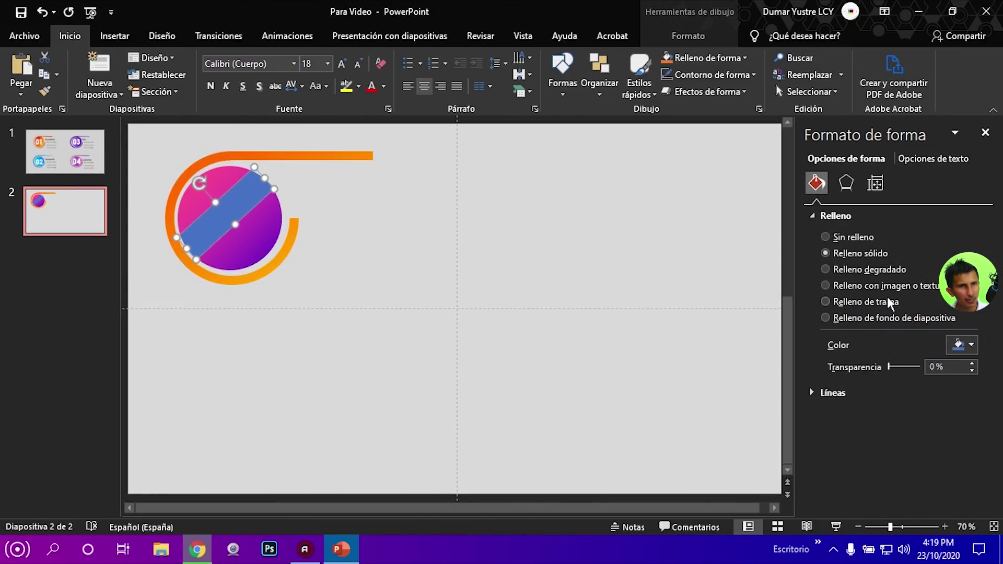
pyautogui.click(845, 271)
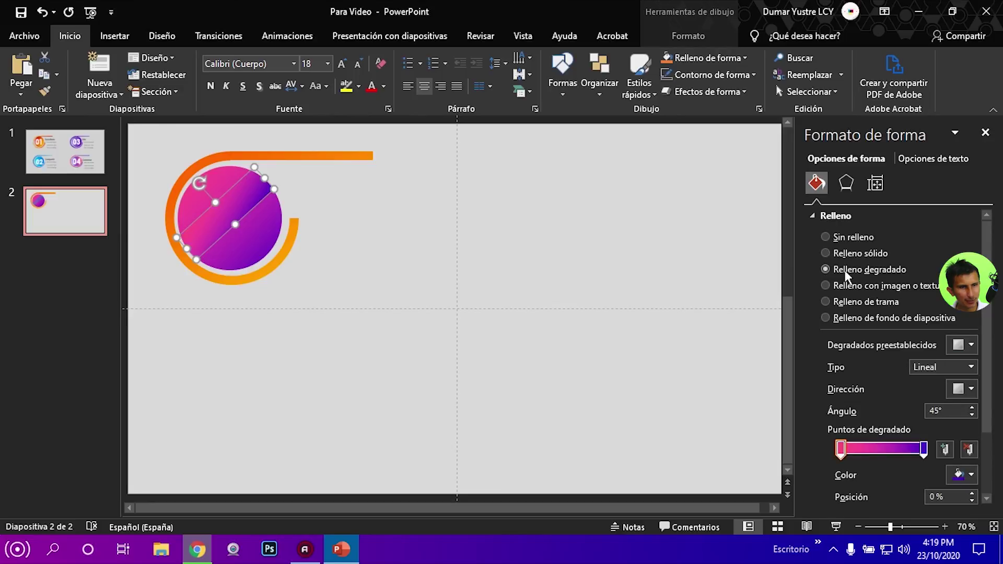
# Set both of the band's gradient stops to white.
pyautogui.click(923, 449)
pyautogui.click(841, 450)
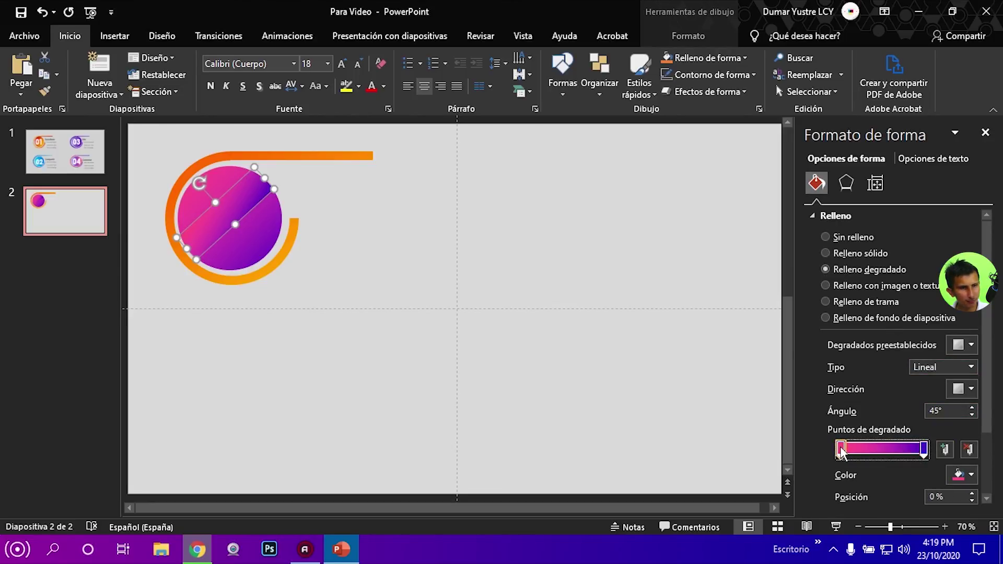
pyautogui.click(962, 475)
pyautogui.click(882, 317)
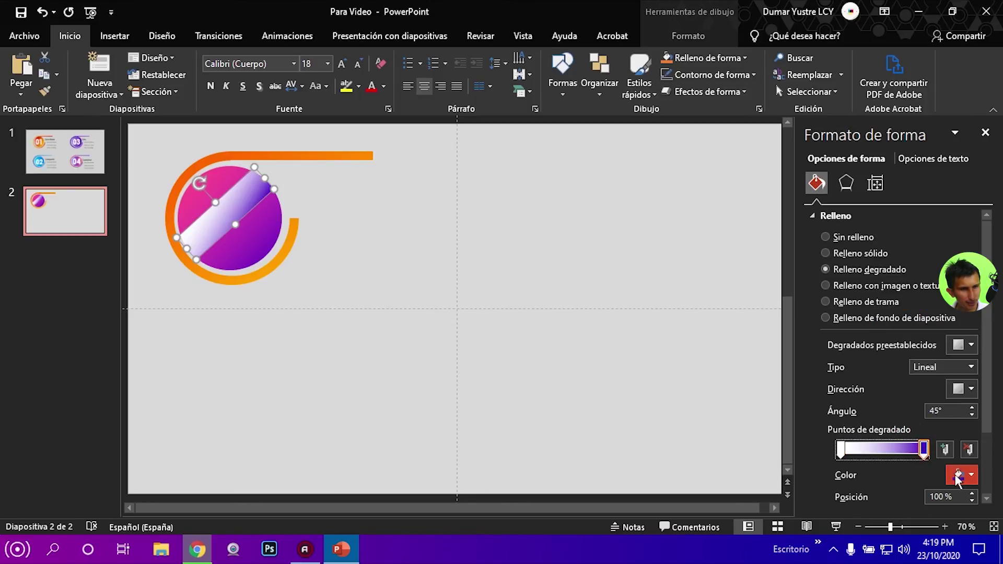
pyautogui.click(964, 475)
pyautogui.click(882, 317)
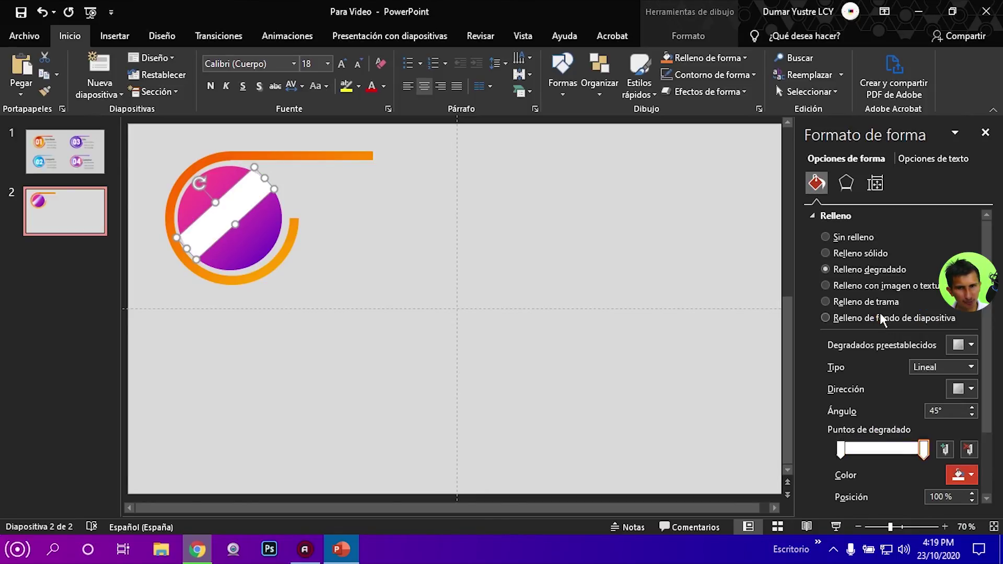
pyautogui.click(836, 450)
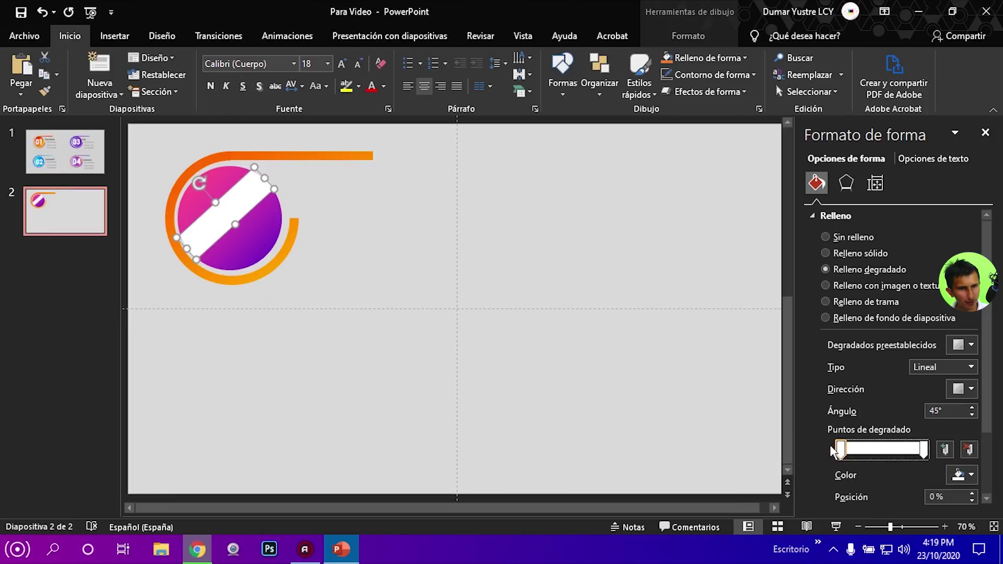
pyautogui.click(924, 450)
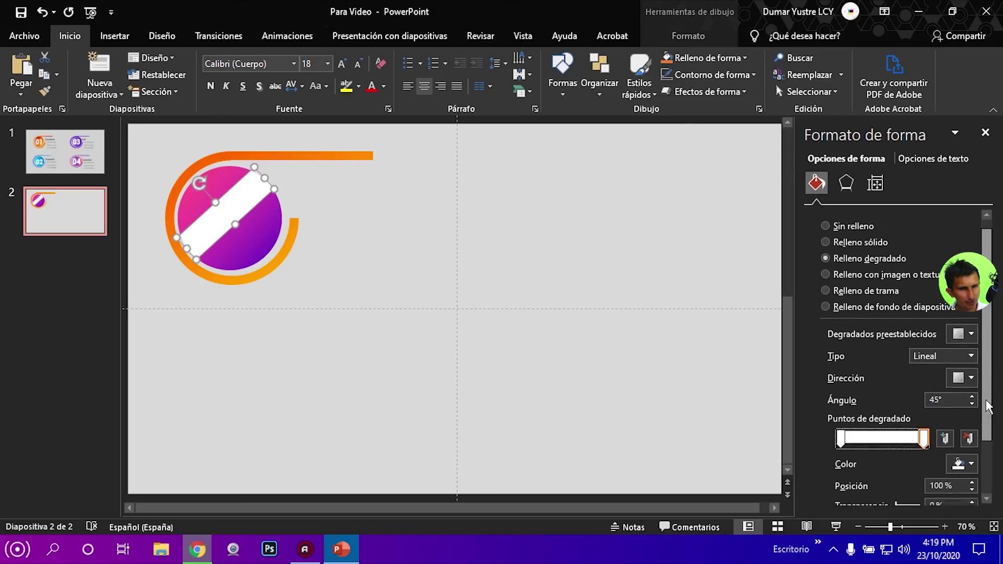
pyautogui.scroll(-3, 994, 379)
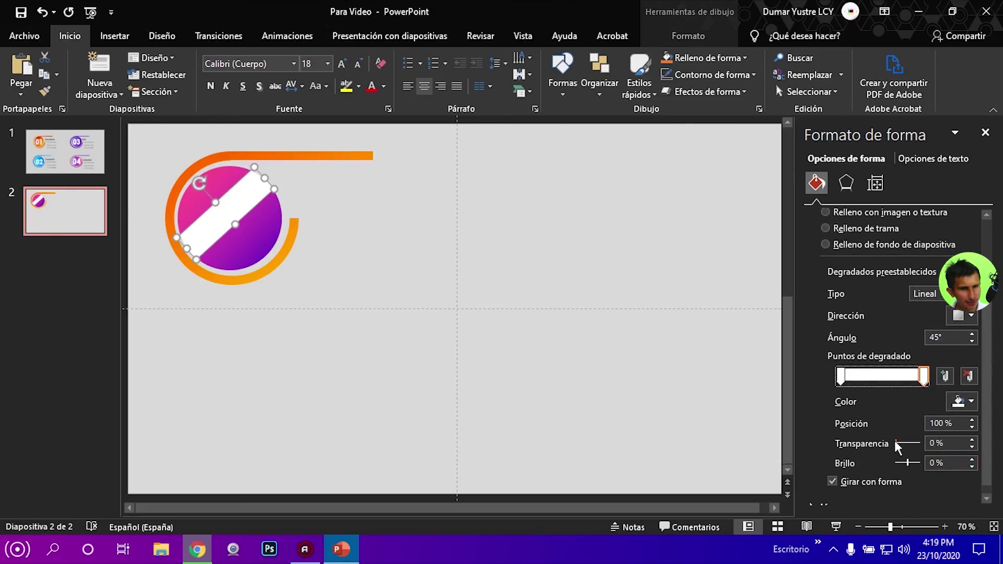
# Make the band's right stop fully transparent and settle the gradient angle at 0°.
pyautogui.moveTo(895, 443); pyautogui.dragTo(925, 443)
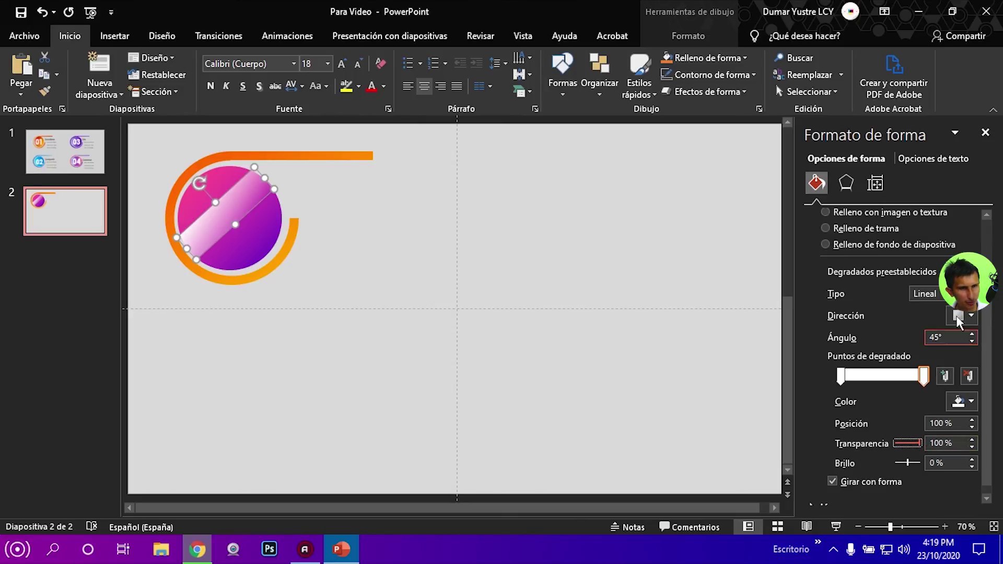
pyautogui.click(971, 317)
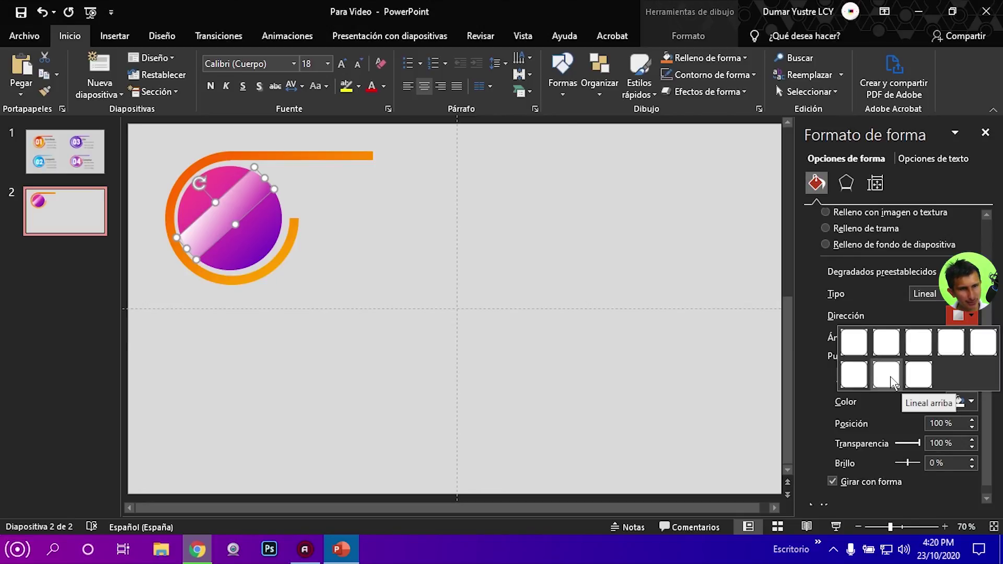
pyautogui.click(892, 379)
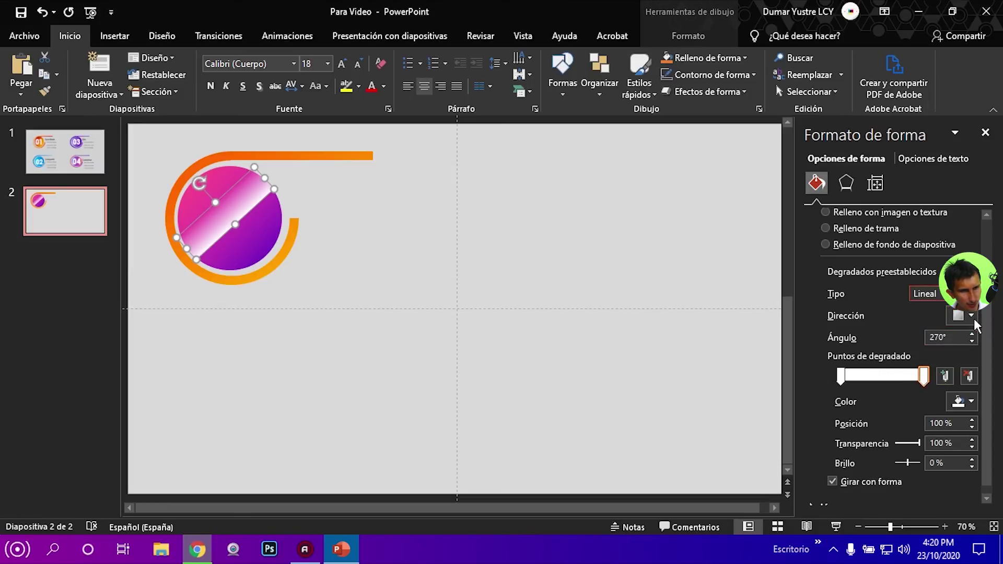
pyautogui.click(973, 317)
pyautogui.click(914, 385)
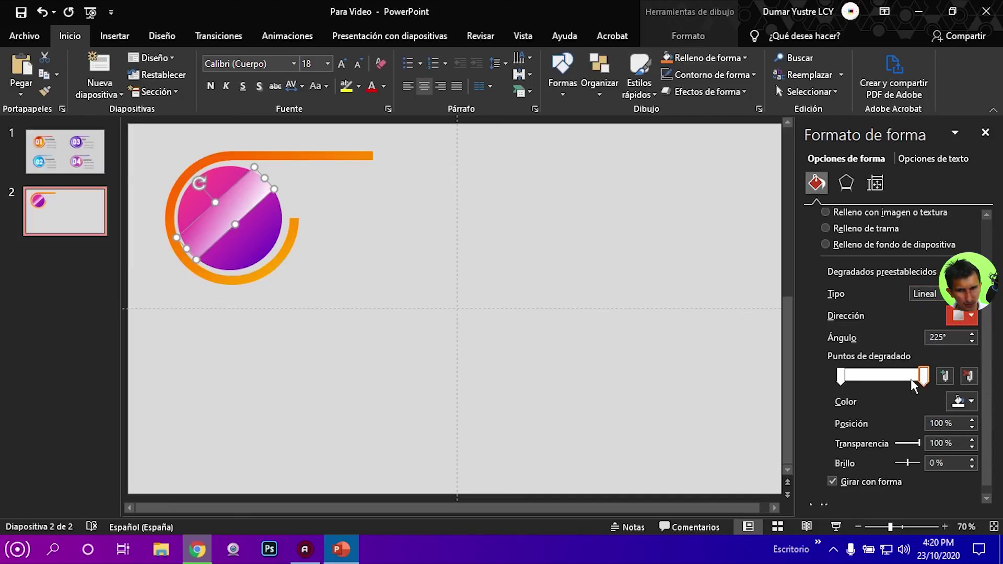
pyautogui.click(971, 316)
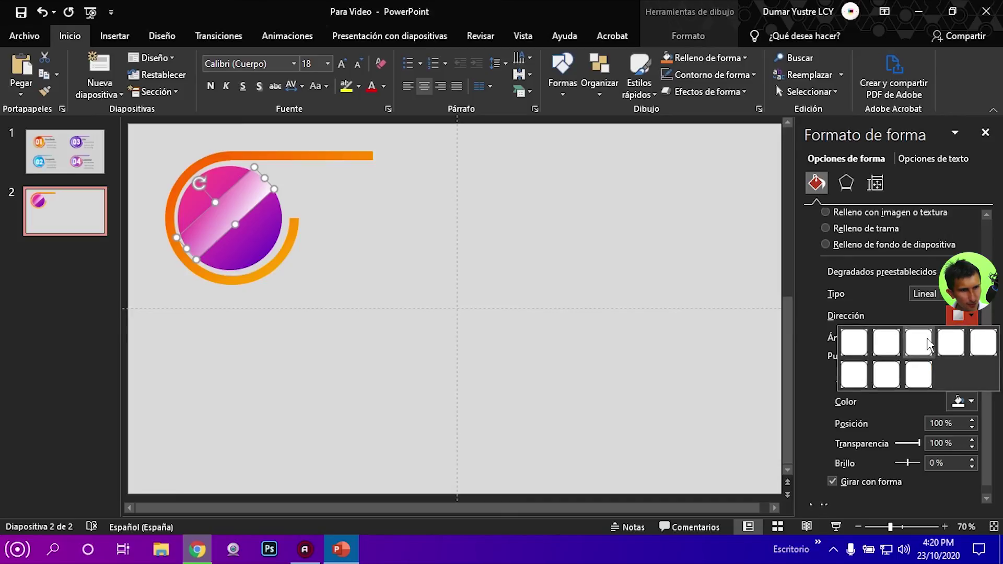
pyautogui.click(859, 375)
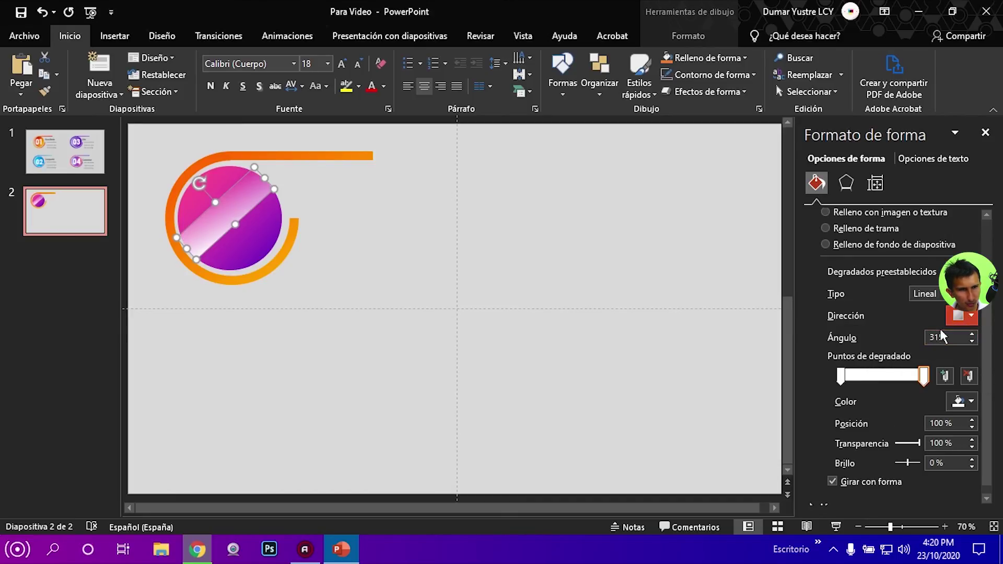
pyautogui.click(971, 316)
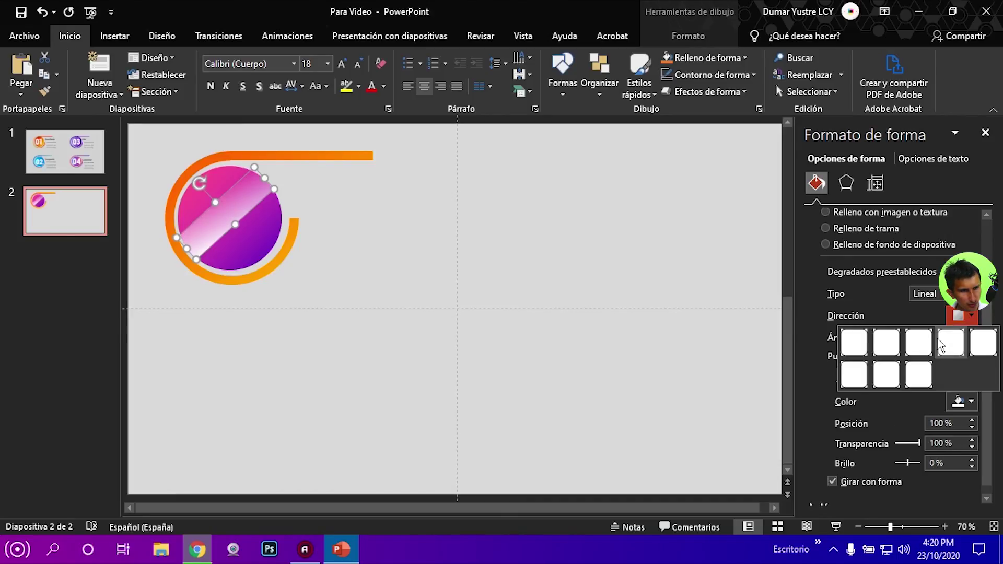
pyautogui.click(978, 341)
pyautogui.click(971, 316)
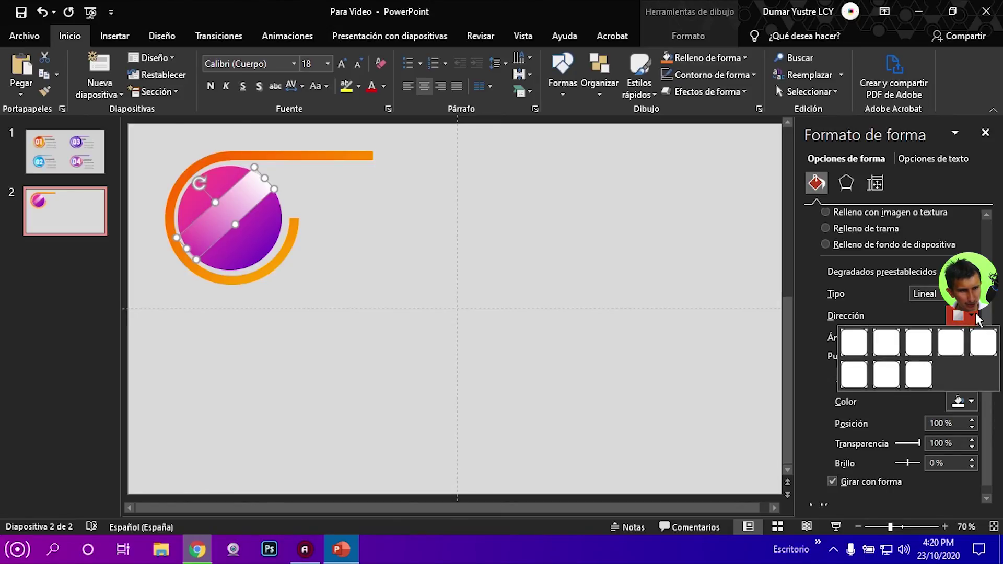
pyautogui.click(953, 342)
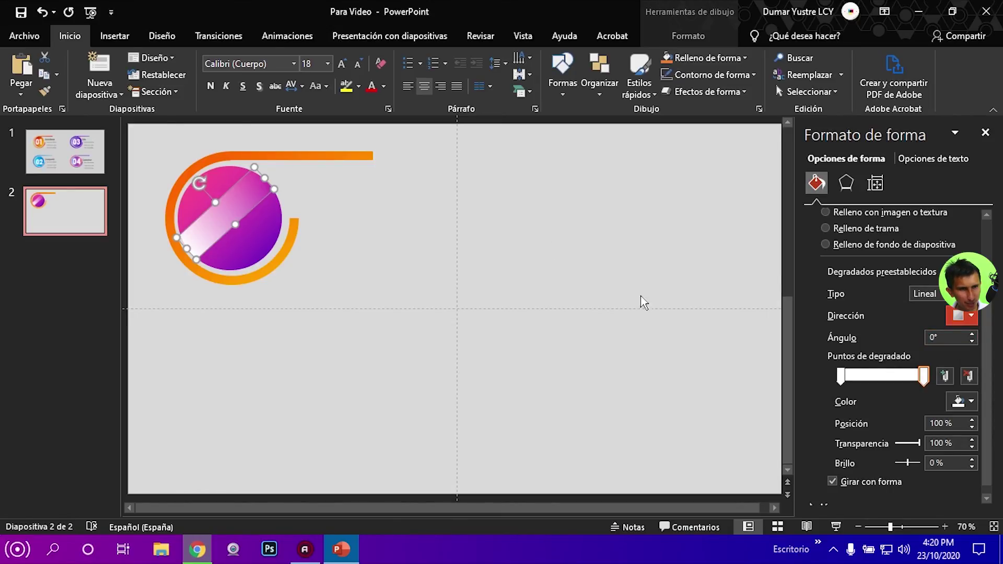
# Move the transparent stop to about 89% and make the white left stop about 54% transparent.
pyautogui.click(839, 376)
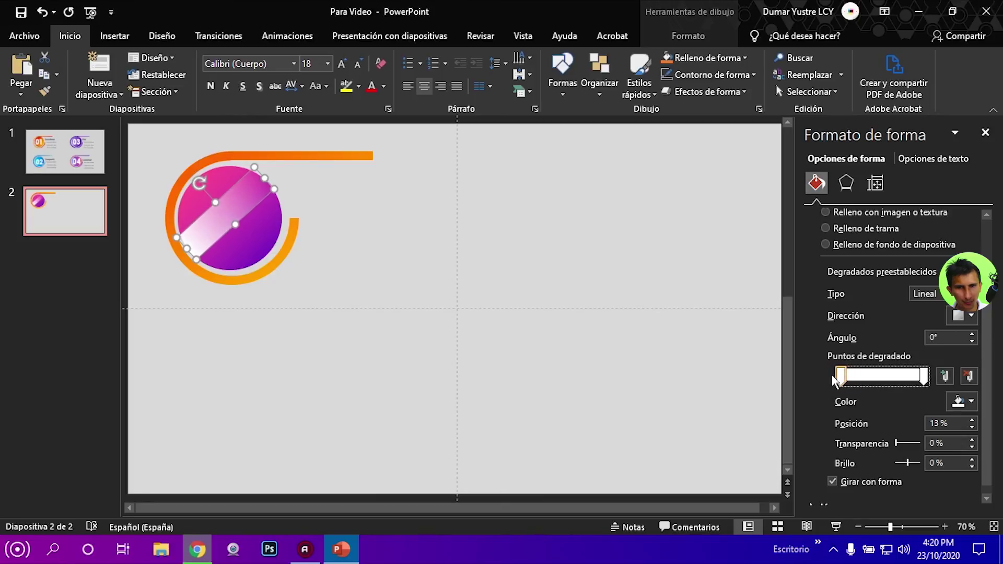
pyautogui.click(924, 376)
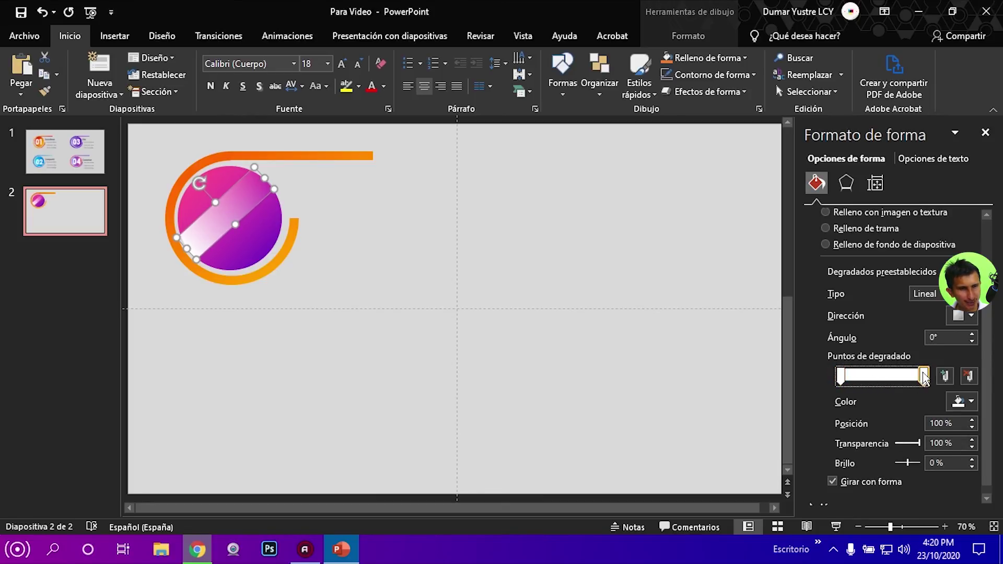
pyautogui.moveTo(924, 377); pyautogui.dragTo(914, 379)
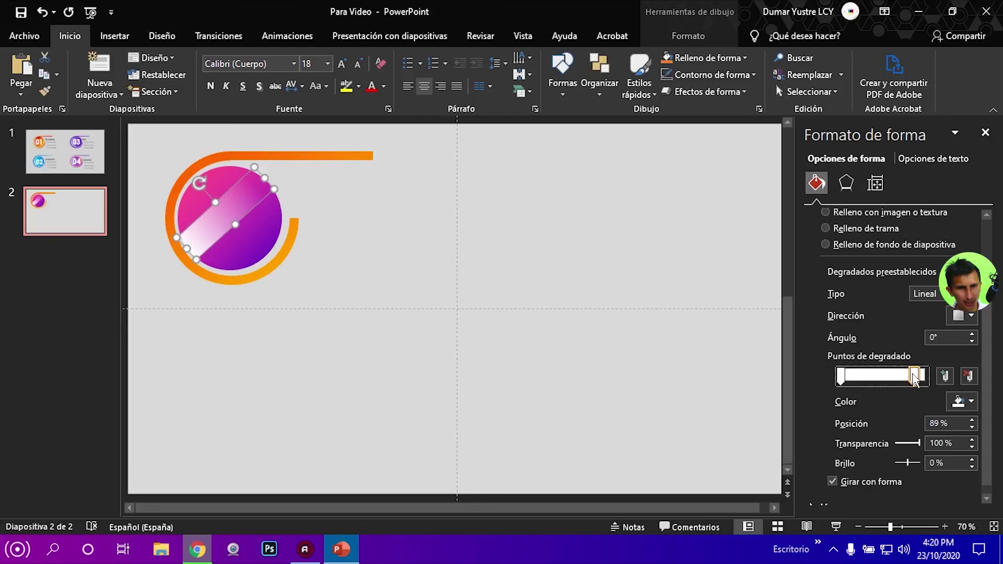
pyautogui.click(840, 375)
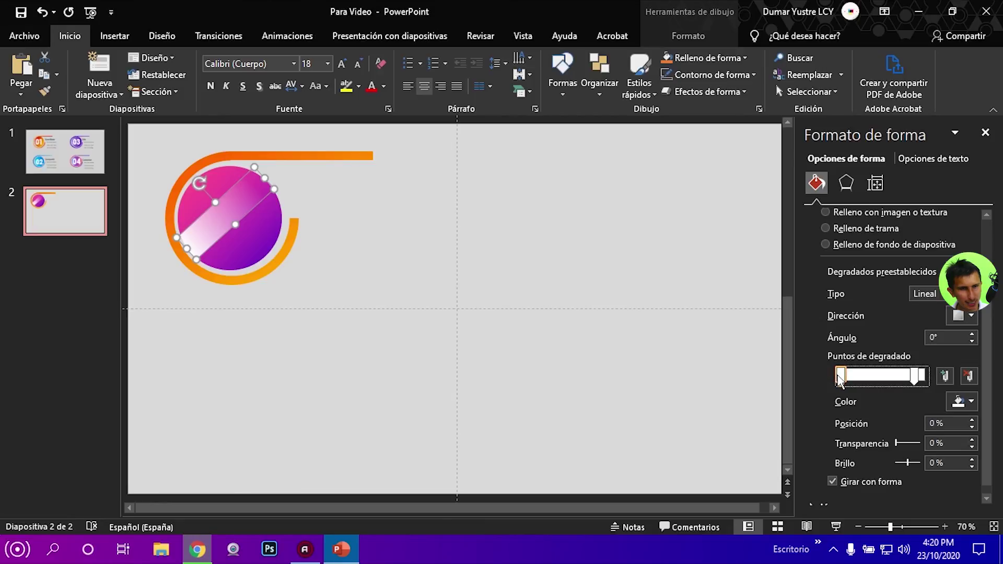
pyautogui.moveTo(896, 442); pyautogui.dragTo(908, 442)
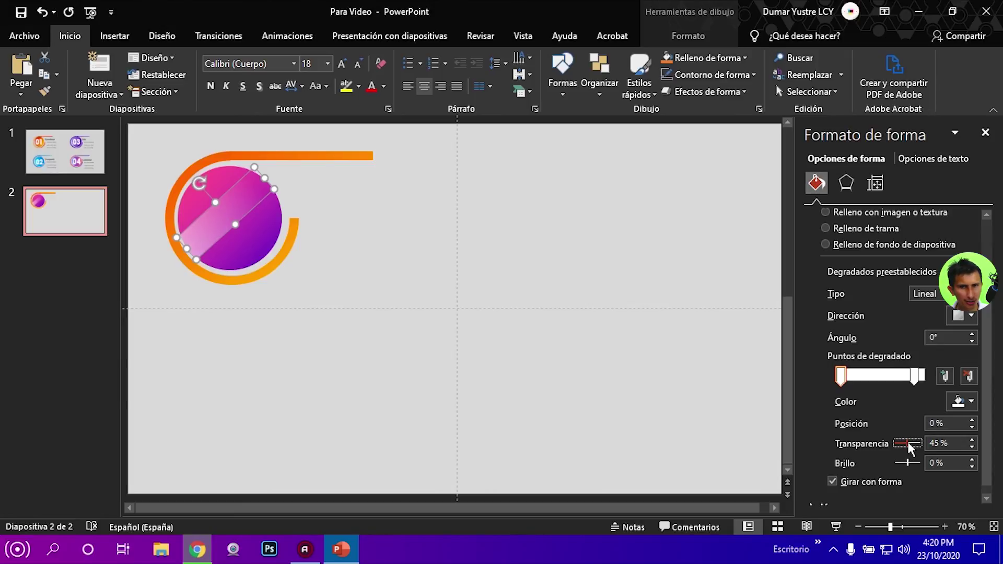
pyautogui.moveTo(909, 447); pyautogui.dragTo(910, 449)
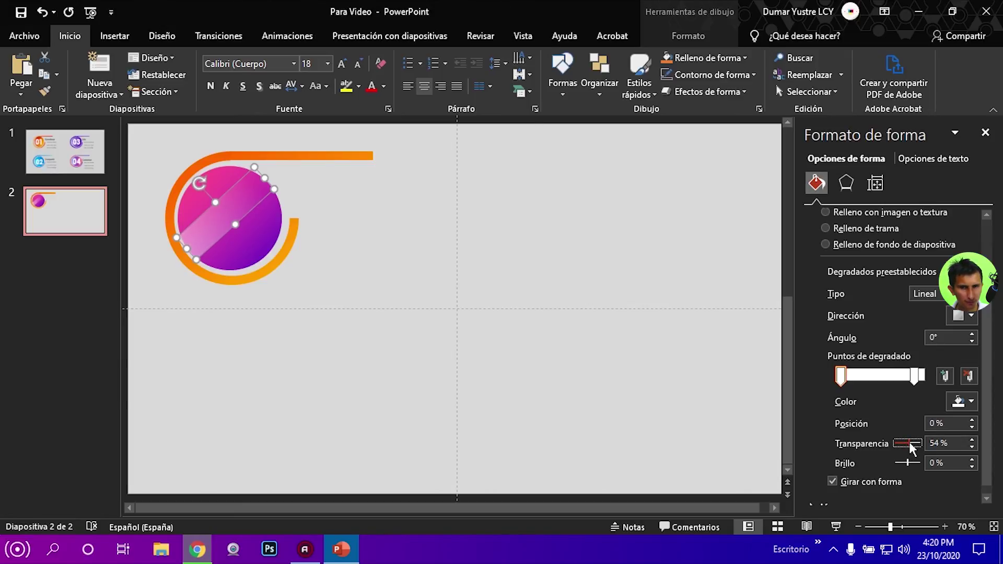
pyautogui.click(636, 268)
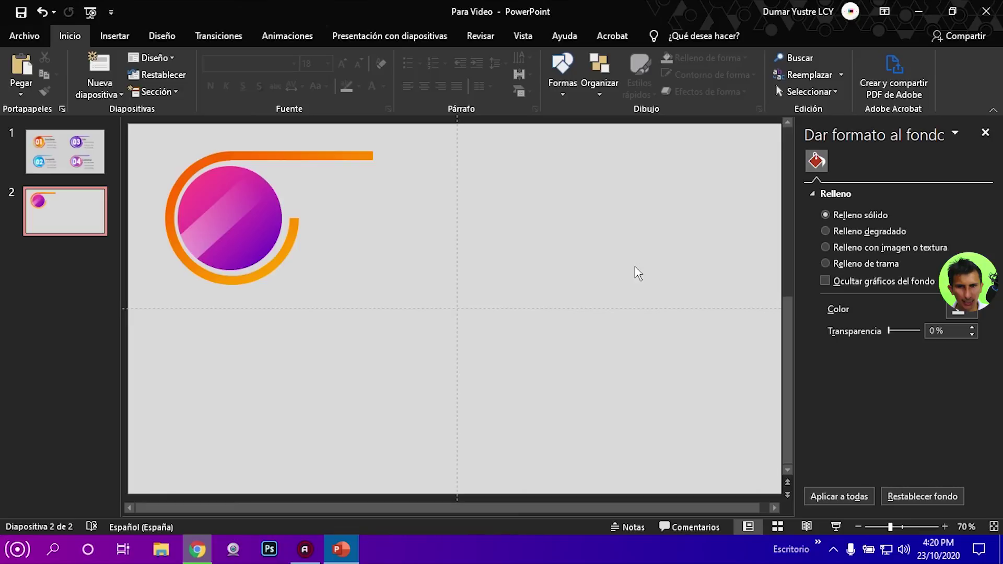
# Raise the highlight's transparency to about 59% and move its fully transparent stop to 88%.
pyautogui.click(215, 224)
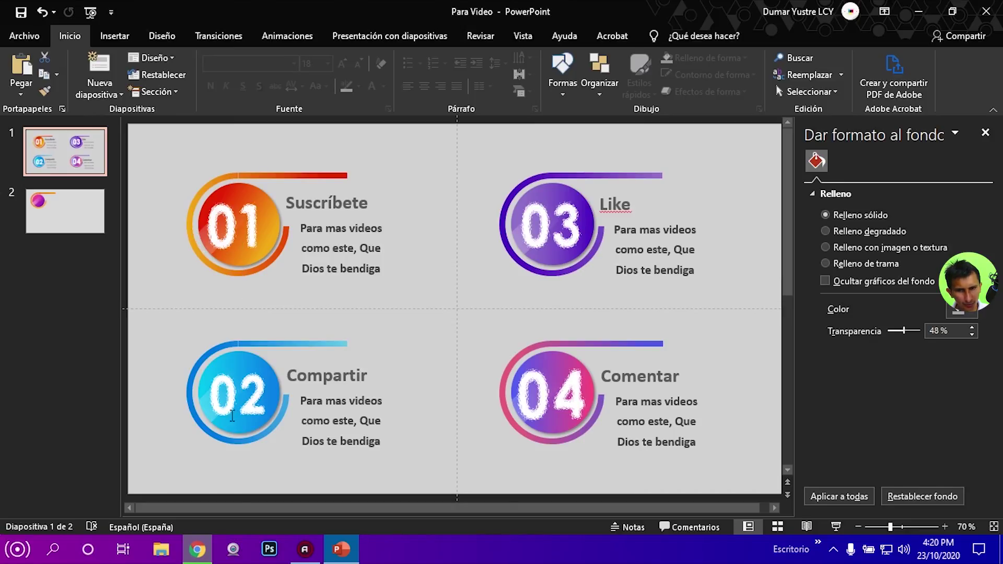
pyautogui.click(73, 232)
pyautogui.click(214, 229)
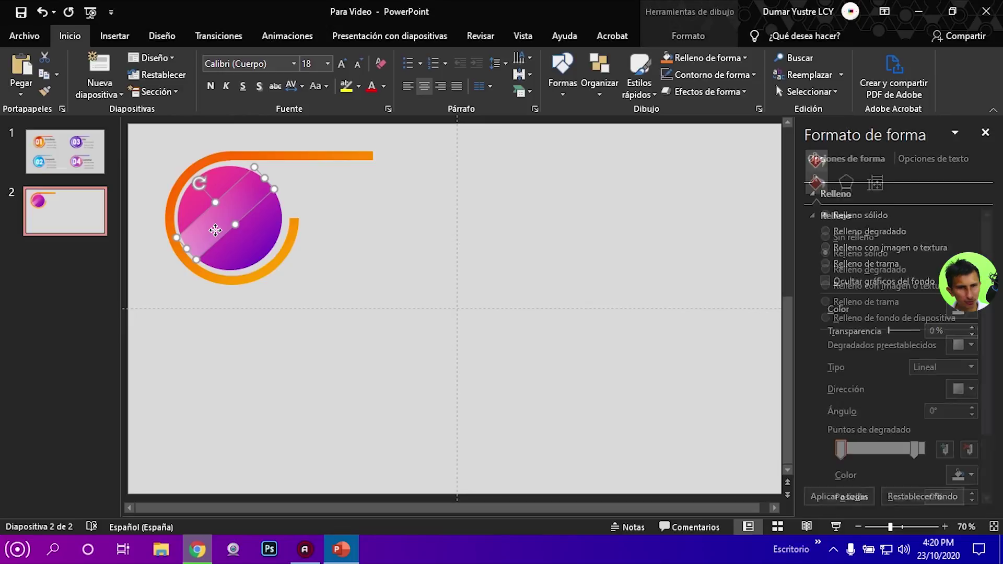
pyautogui.scroll(-3, 993, 342)
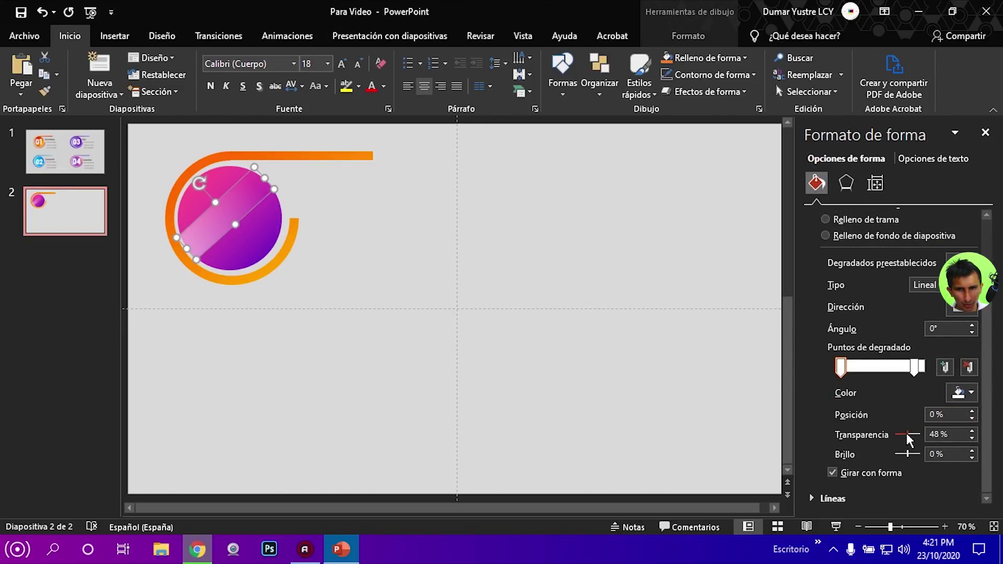
pyautogui.moveTo(907, 433)
pyautogui.mouseDown()
pyautogui.moveTo(895, 437)
pyautogui.moveTo(910, 438)
pyautogui.mouseUp()
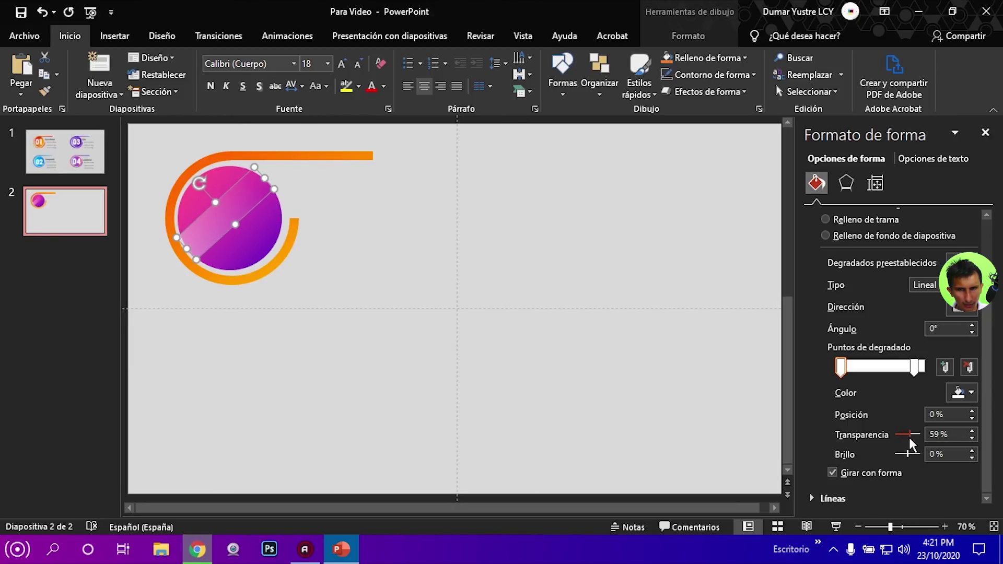
pyautogui.moveTo(915, 368); pyautogui.dragTo(905, 368)
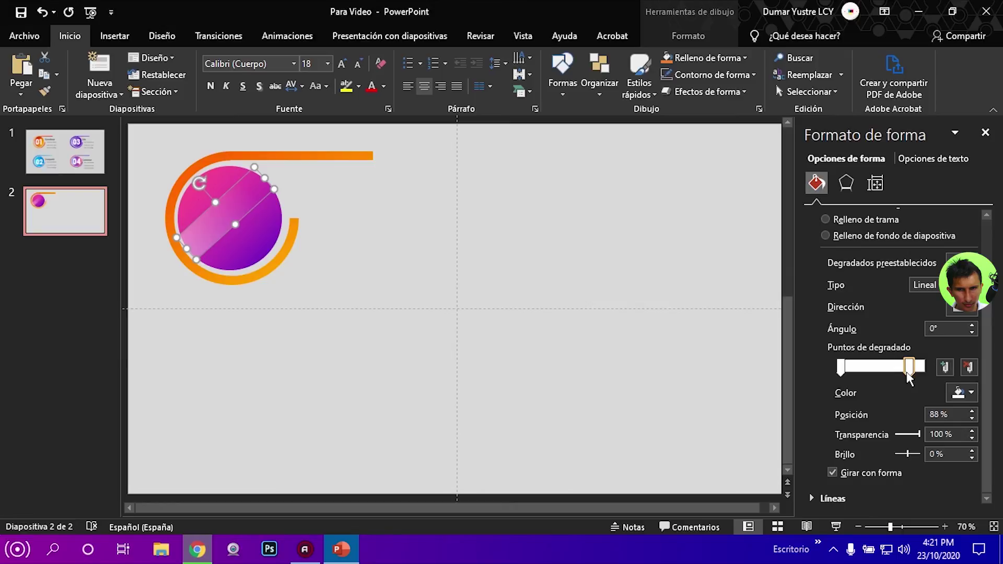
pyautogui.click(567, 235)
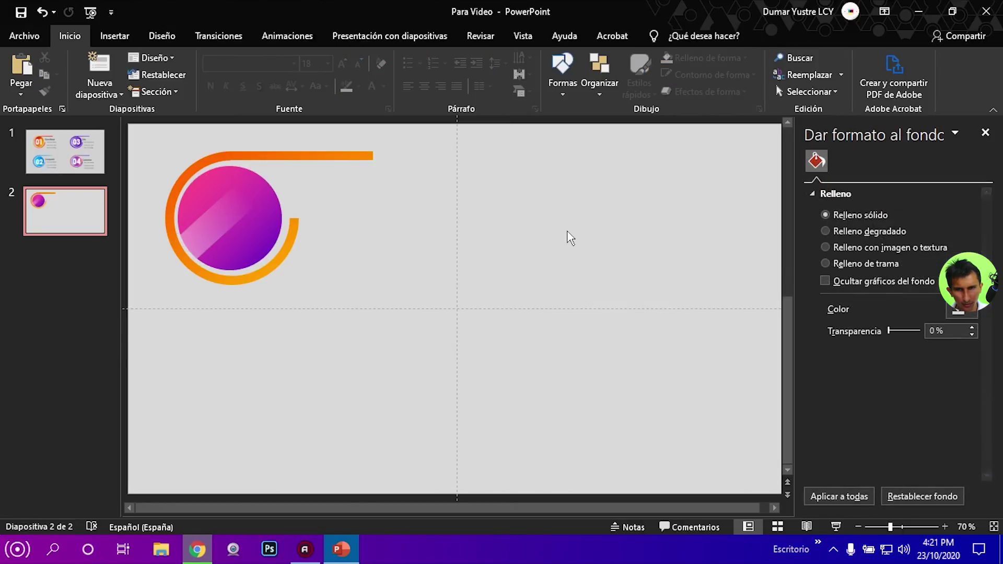
# Select and deselect the badge's shapes to check the softened highlight on the circle.
pyautogui.click(231, 225)
pyautogui.click(376, 239)
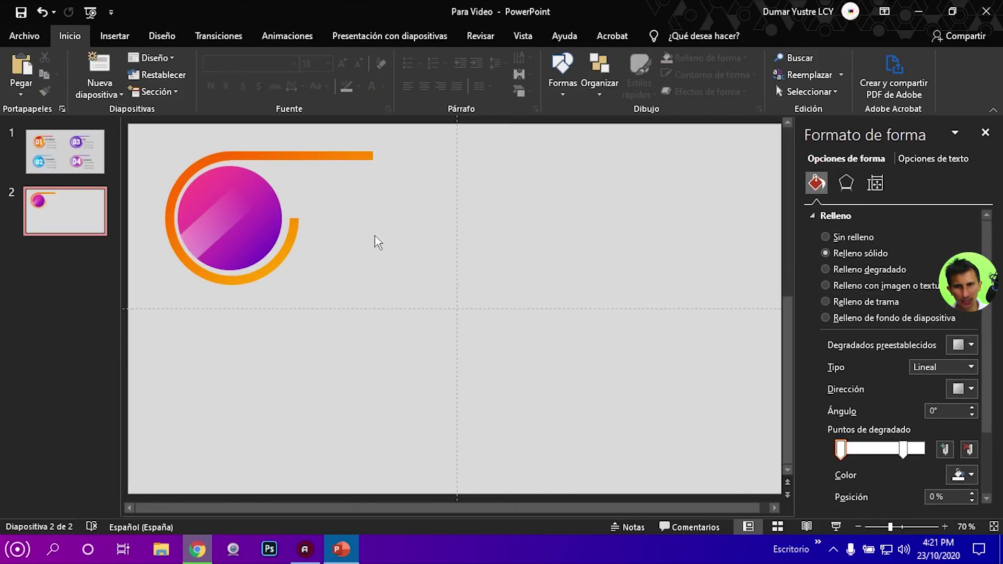
pyautogui.click(213, 221)
pyautogui.click(268, 225)
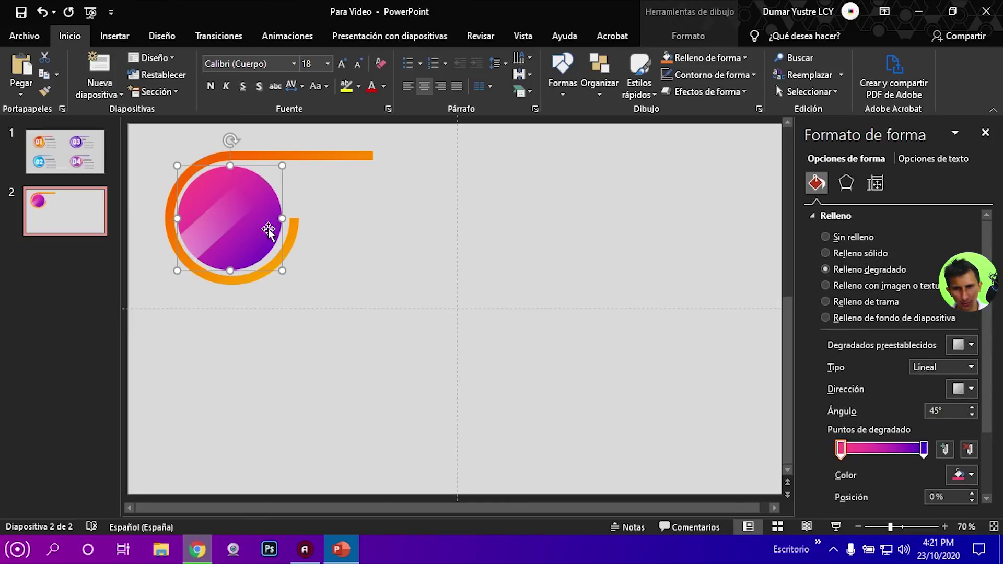
pyautogui.click(373, 225)
pyautogui.click(233, 215)
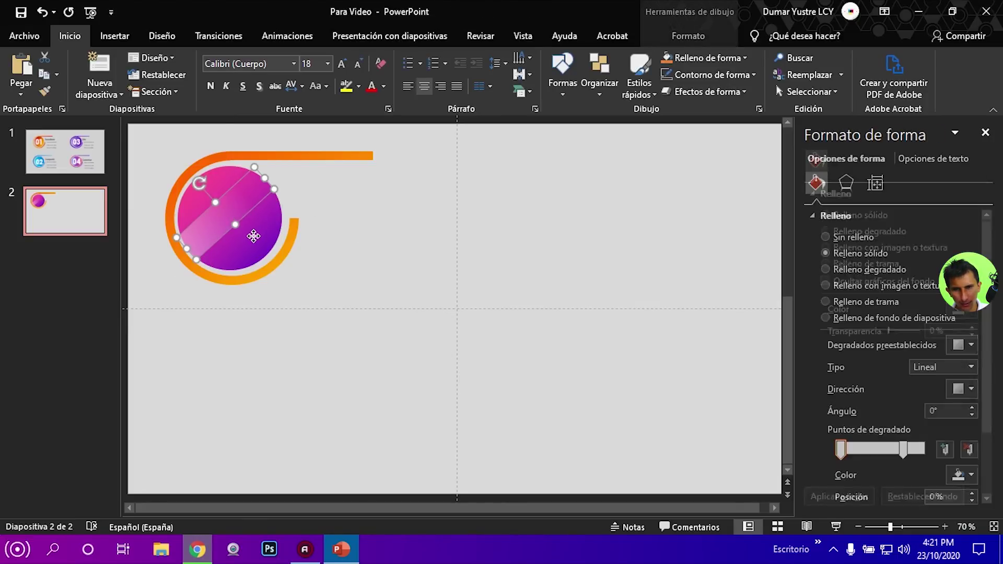
pyautogui.click(359, 210)
pyautogui.click(235, 217)
pyautogui.click(342, 220)
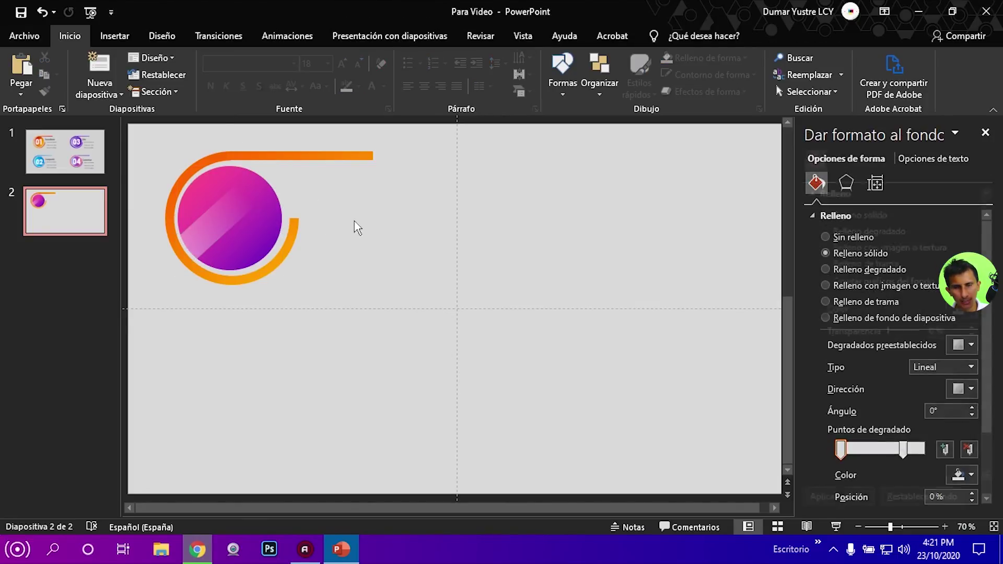
# Preview slide 2 full-screen, compare it with slide 1, and return to slide 2.
pyautogui.click(838, 527)
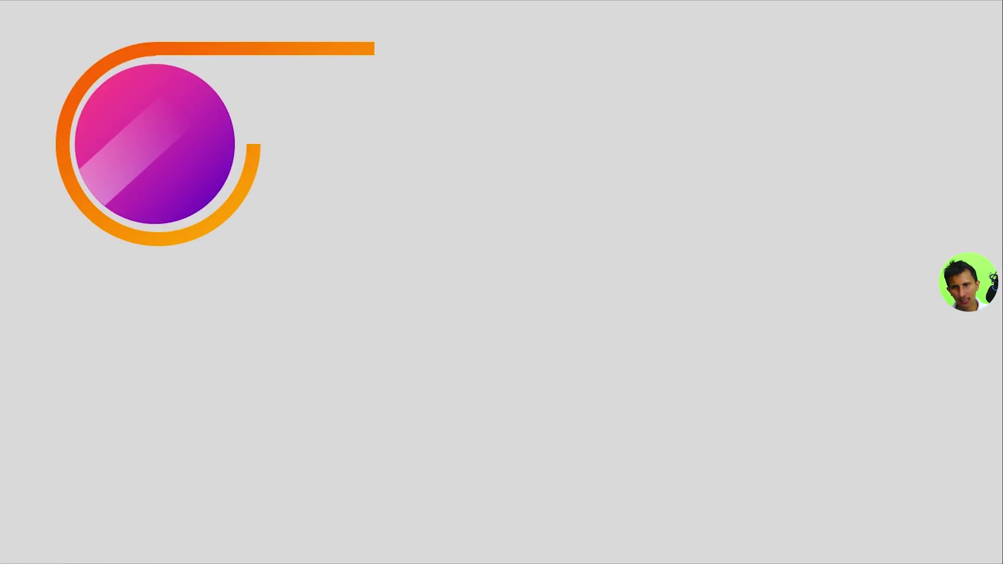
pyautogui.press('Escape')
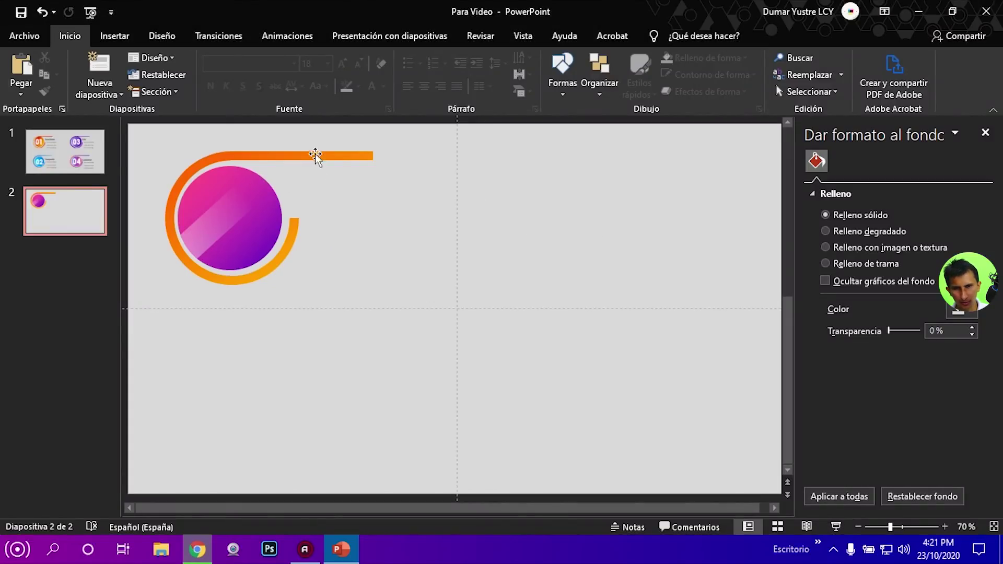
pyautogui.click(215, 214)
pyautogui.click(370, 246)
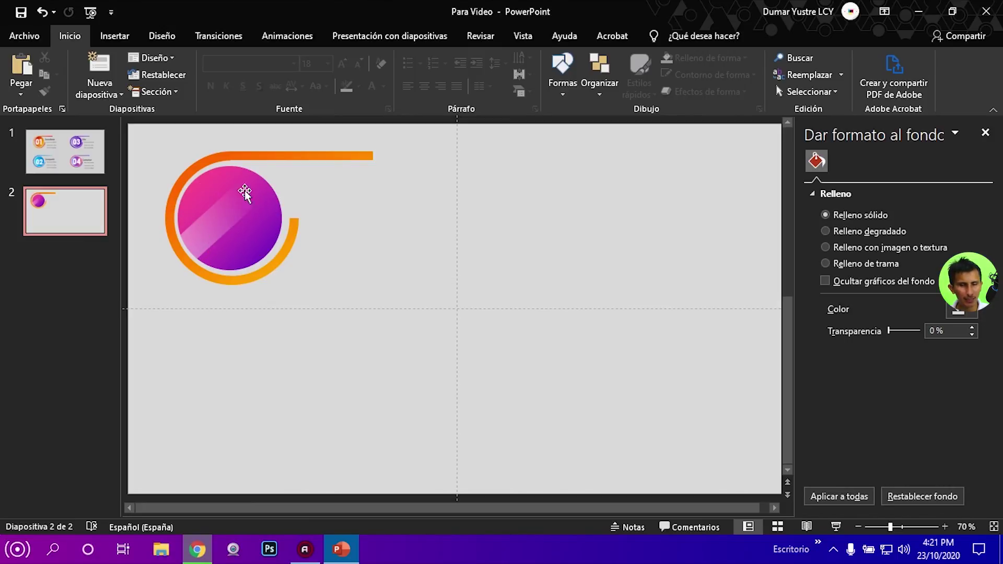
pyautogui.press('pageup')
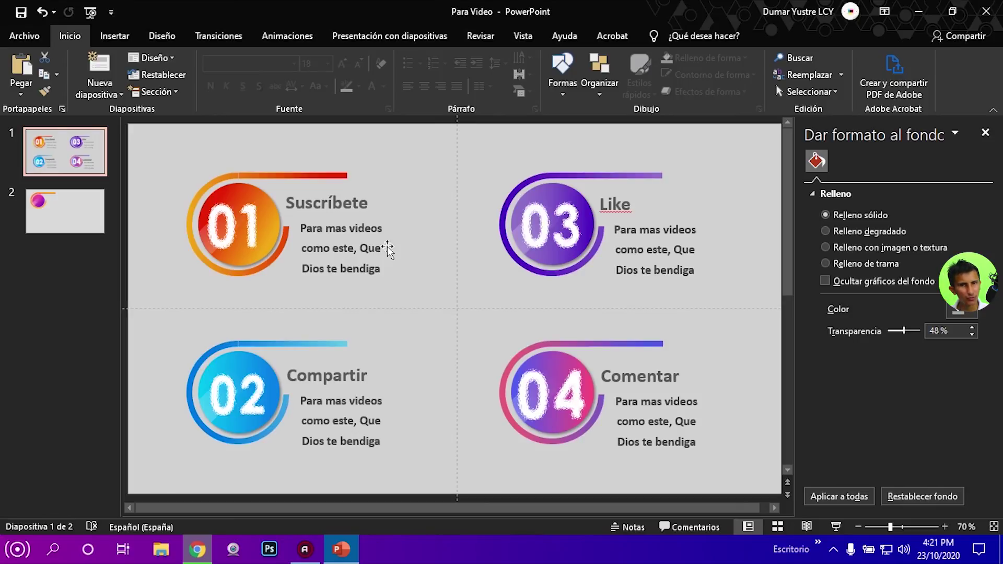
pyautogui.click(85, 203)
# Draw a text box beside the circle and type 01.
pyautogui.click(118, 39)
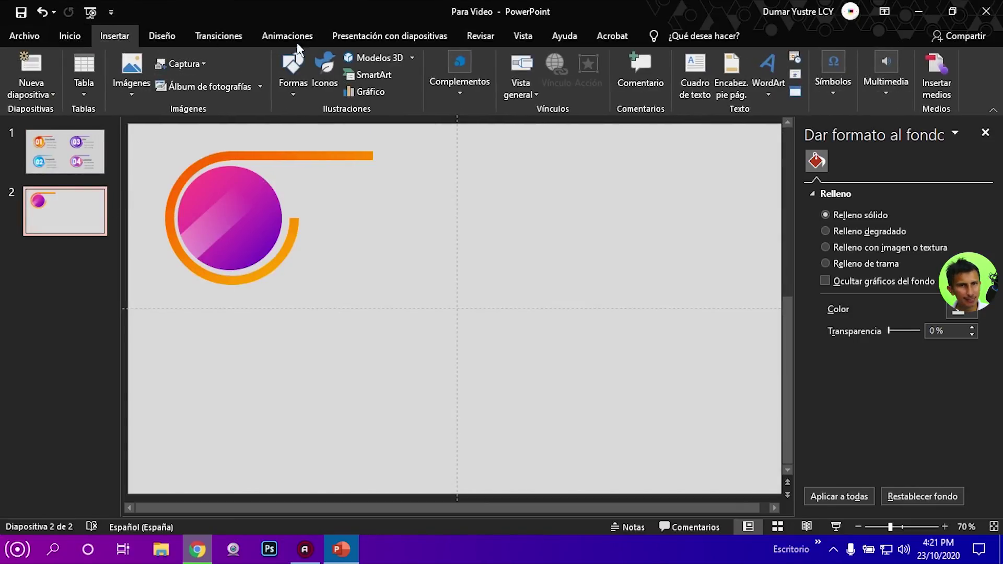
pyautogui.click(701, 63)
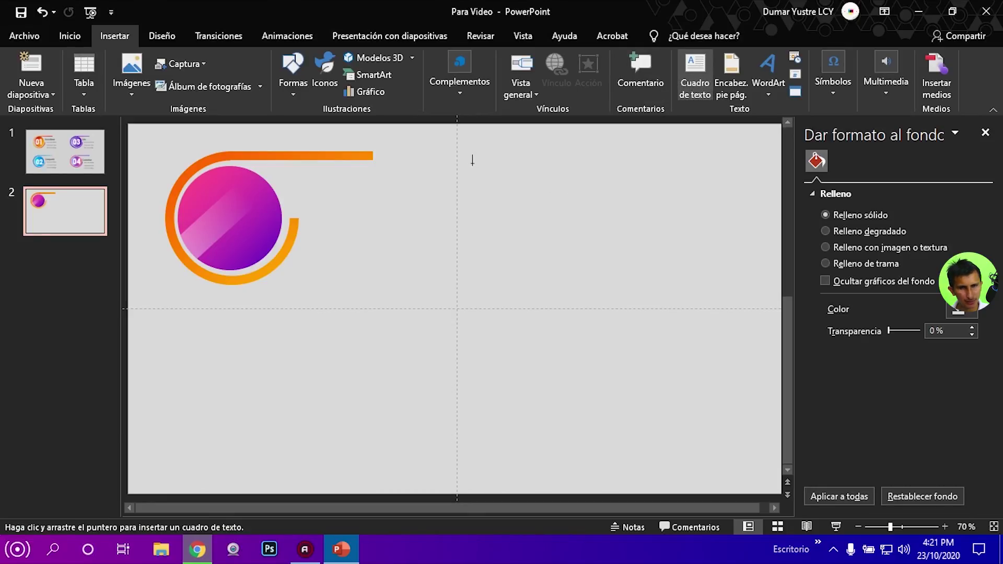
pyautogui.moveTo(458, 175); pyautogui.dragTo(643, 280)
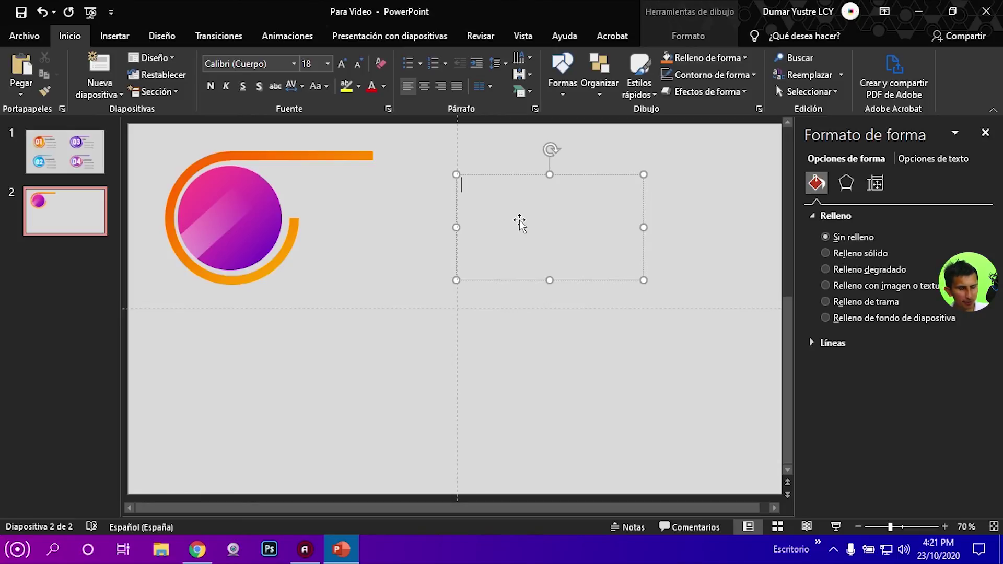
pyautogui.write('01')
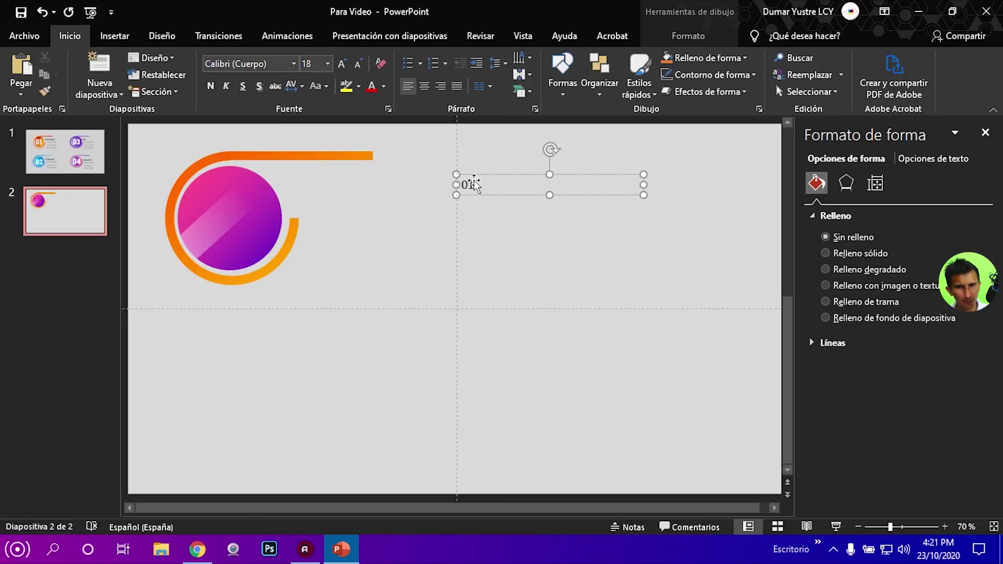
# Enlarge the 01 text to 138 points and drag it over the circle.
pyautogui.moveTo(473, 184); pyautogui.dragTo(459, 184)
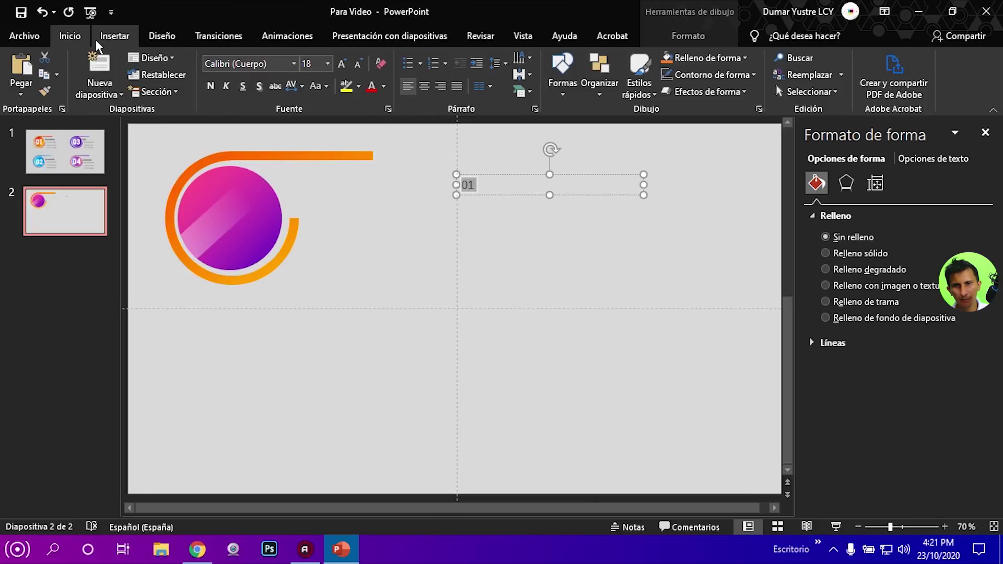
pyautogui.click(345, 67)
pyautogui.click(345, 67)
pyautogui.click(345, 66)
pyautogui.click(345, 67)
pyautogui.click(345, 67)
pyautogui.click(345, 67)
pyautogui.click(344, 68)
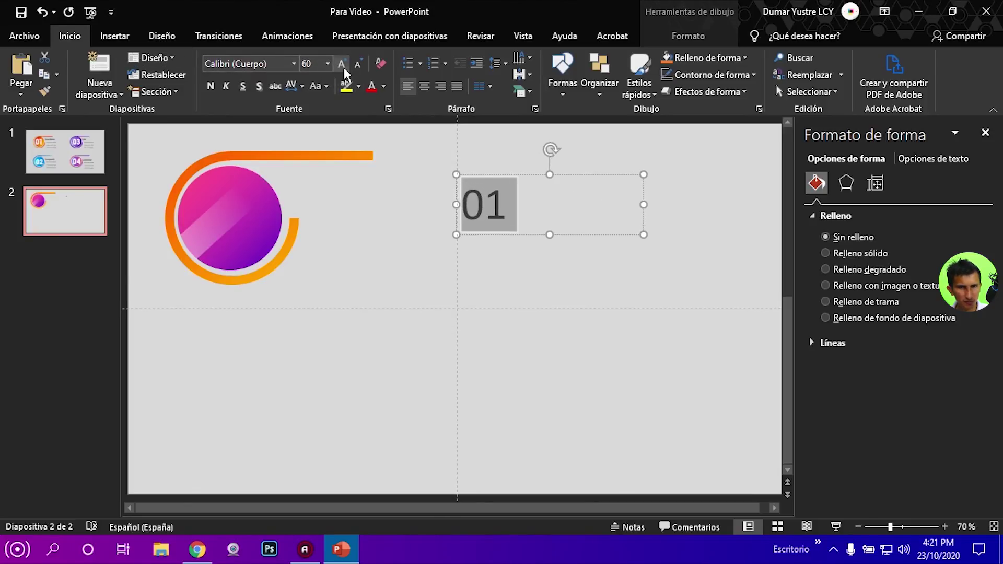
pyautogui.click(344, 68)
pyautogui.click(344, 68)
pyautogui.click(344, 68)
pyautogui.click(344, 68)
pyautogui.click(344, 68)
pyautogui.click(344, 68)
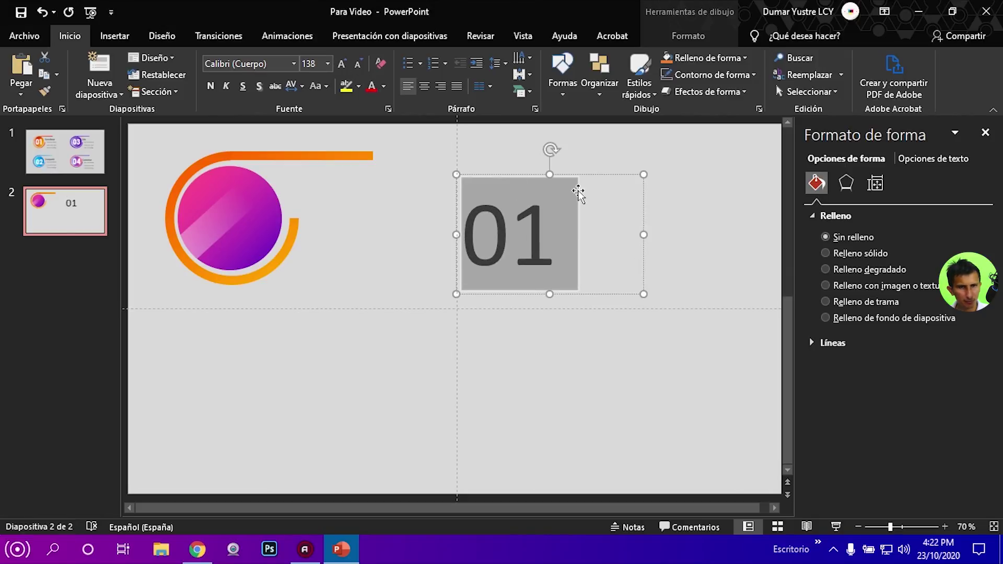
pyautogui.click(589, 165)
pyautogui.click(562, 184)
pyautogui.moveTo(566, 175); pyautogui.dragTo(303, 158)
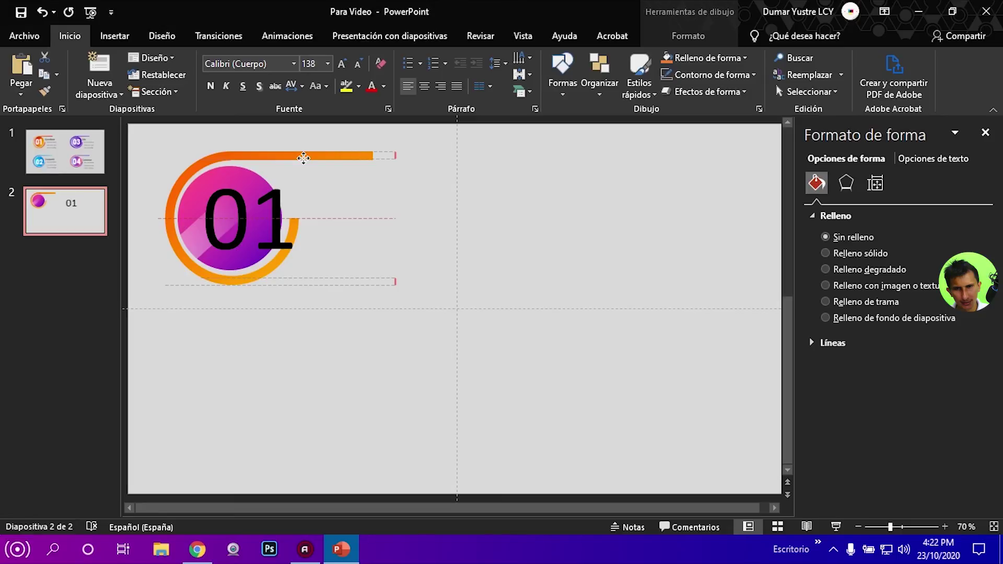
# Shrink the 01 to 115 points, centre it on the circle, and bring up the font list.
pyautogui.moveTo(304, 158); pyautogui.dragTo(282, 159)
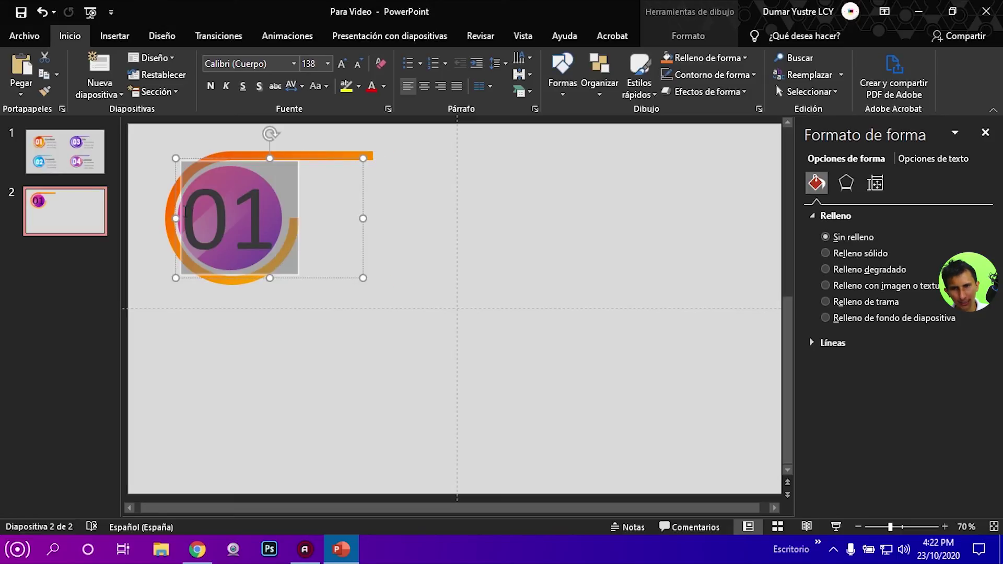
pyautogui.click(360, 65)
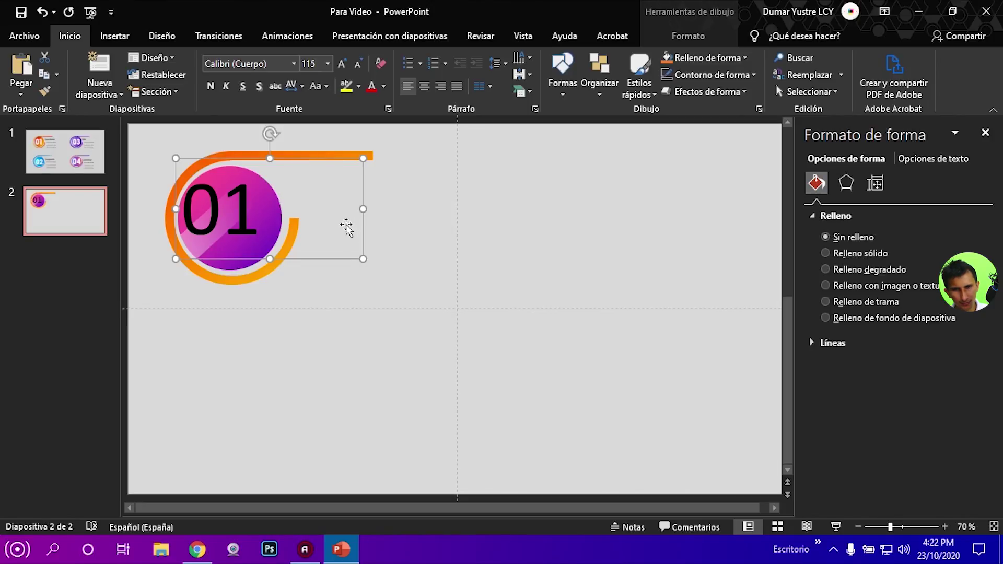
pyautogui.moveTo(351, 262)
pyautogui.mouseDown()
pyautogui.moveTo(358, 270)
pyautogui.moveTo(349, 268)
pyautogui.mouseUp()
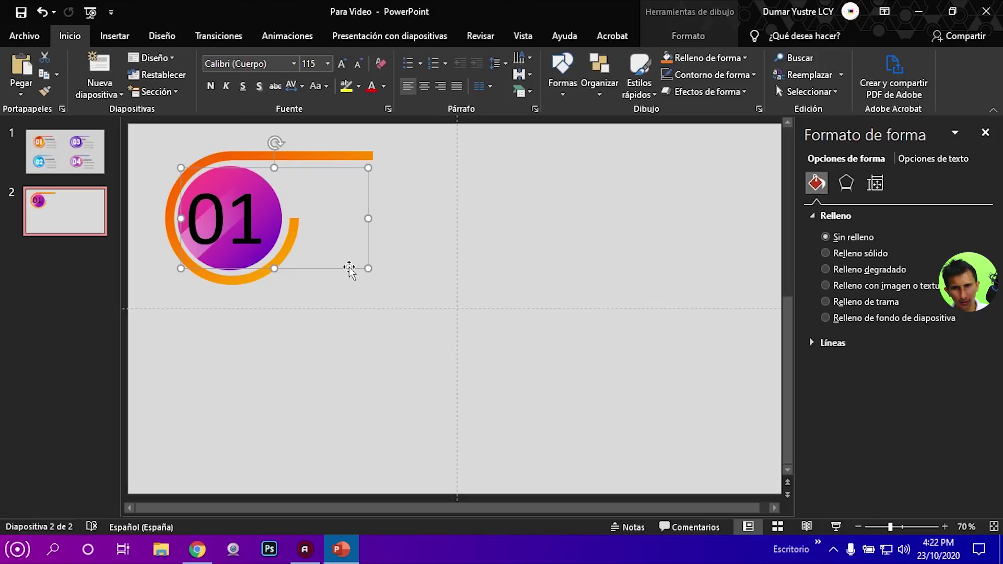
pyautogui.doubleClick(254, 212)
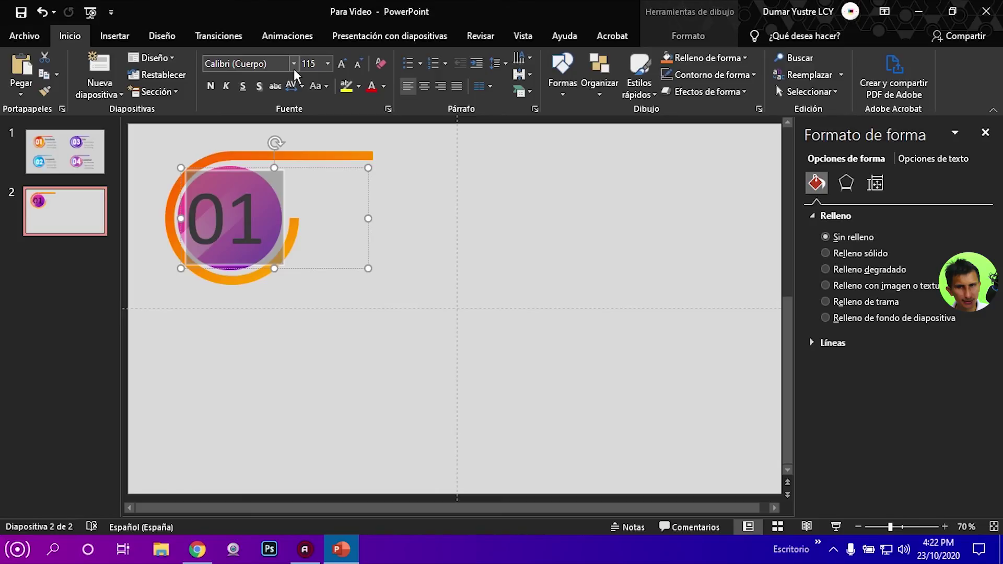
pyautogui.click(294, 69)
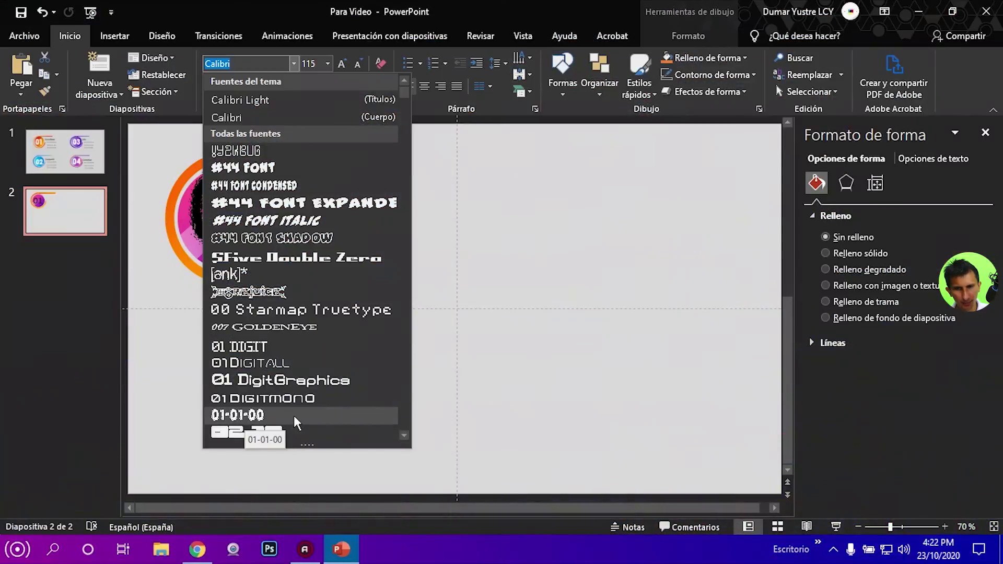
# Apply the grunge font 01-01-00 to the 01 number.
pyautogui.click(294, 415)
pyautogui.click(375, 217)
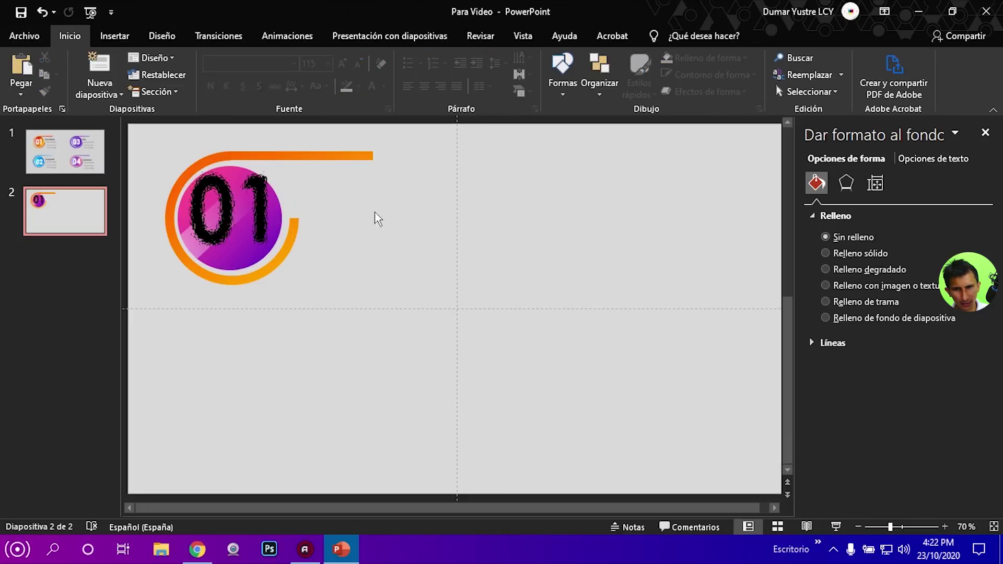
pyautogui.click(270, 207)
pyautogui.moveTo(270, 206); pyautogui.dragTo(92, 155)
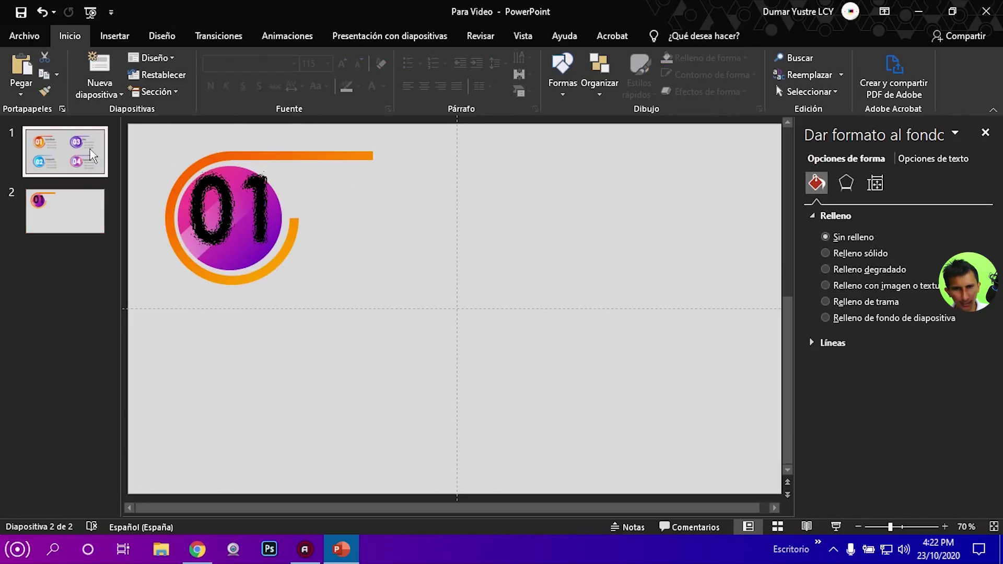
# Preview slide 1 as a slideshow, then return to slide 2 for editing.
pyautogui.click(92, 156)
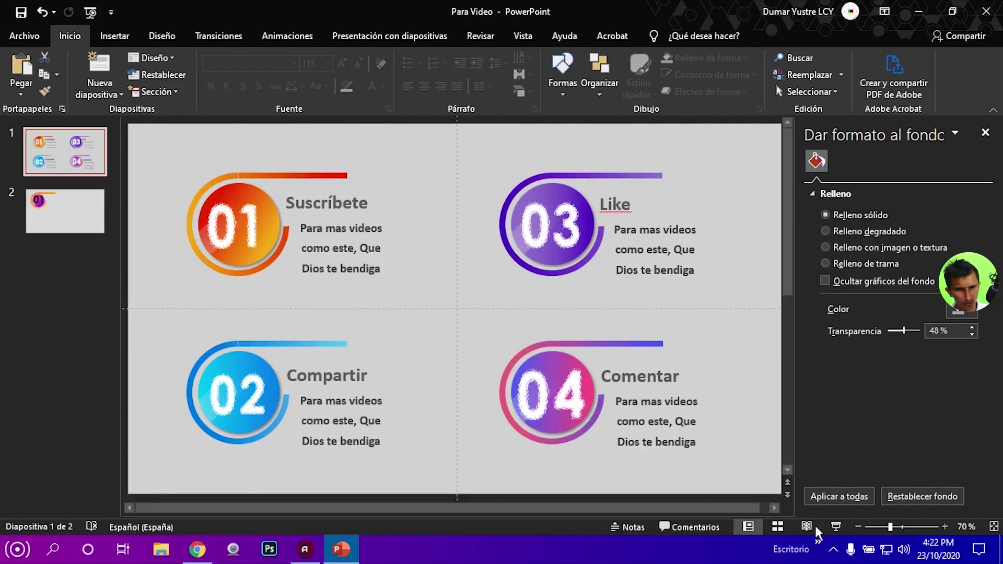
pyautogui.click(837, 528)
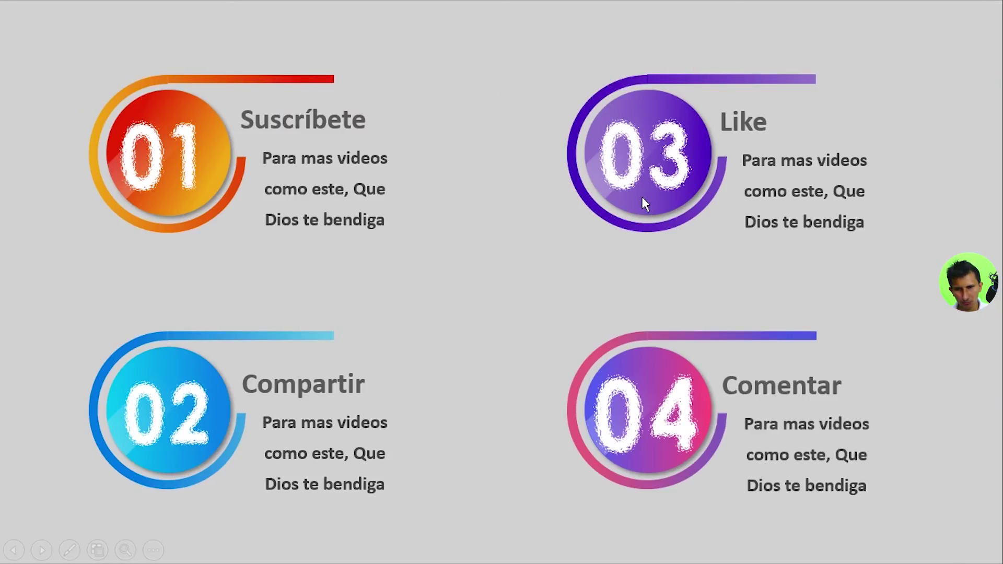
pyautogui.press('Escape')
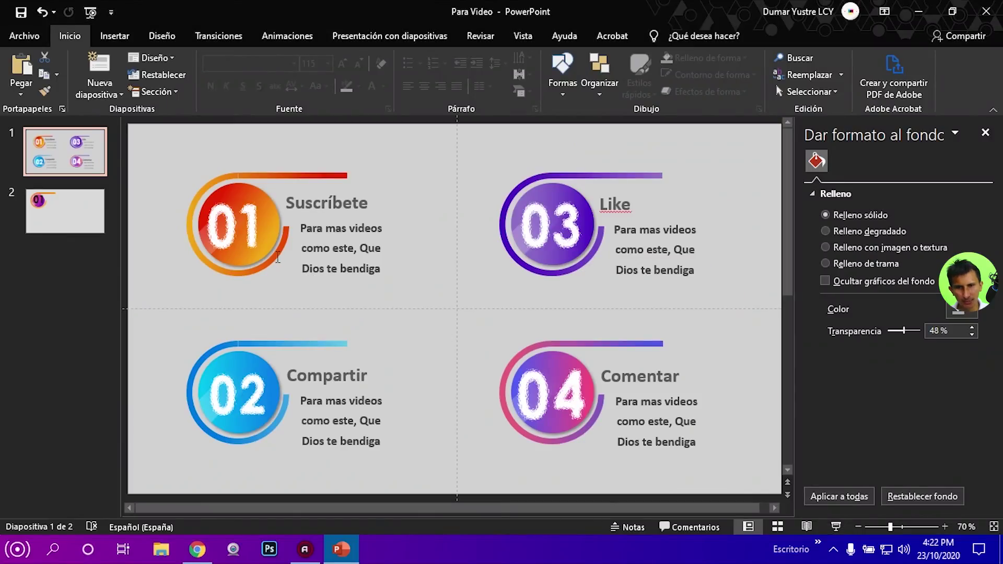
pyautogui.click(79, 214)
# Set the 01 number to 96 points and reposition it inside the circle.
pyautogui.click(269, 216)
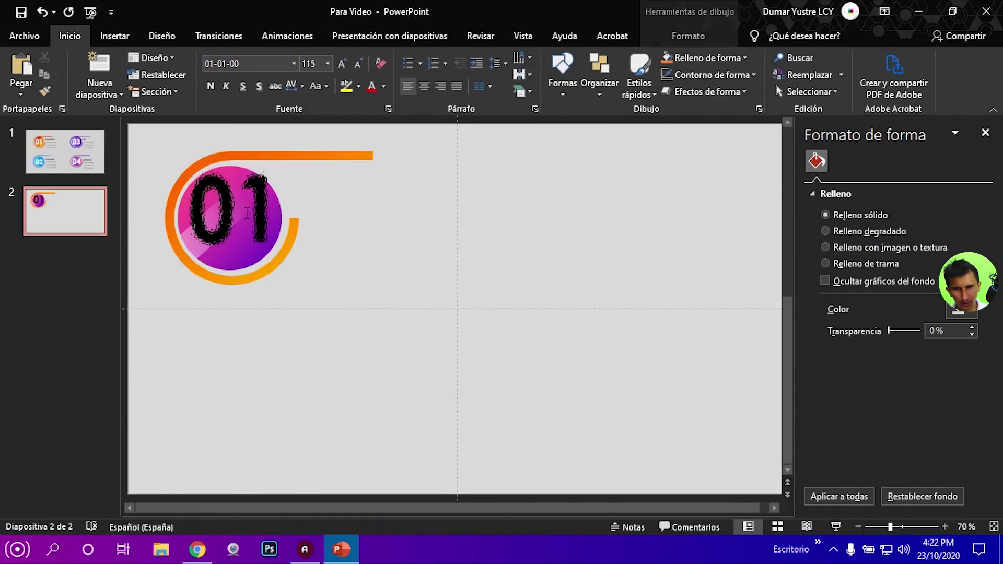
pyautogui.click(358, 64)
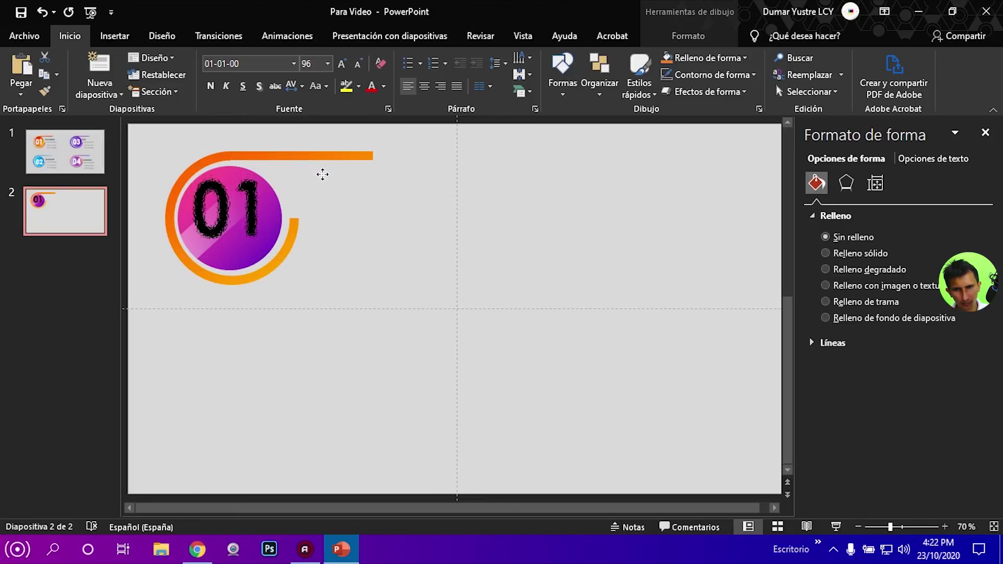
pyautogui.moveTo(323, 174); pyautogui.dragTo(319, 184)
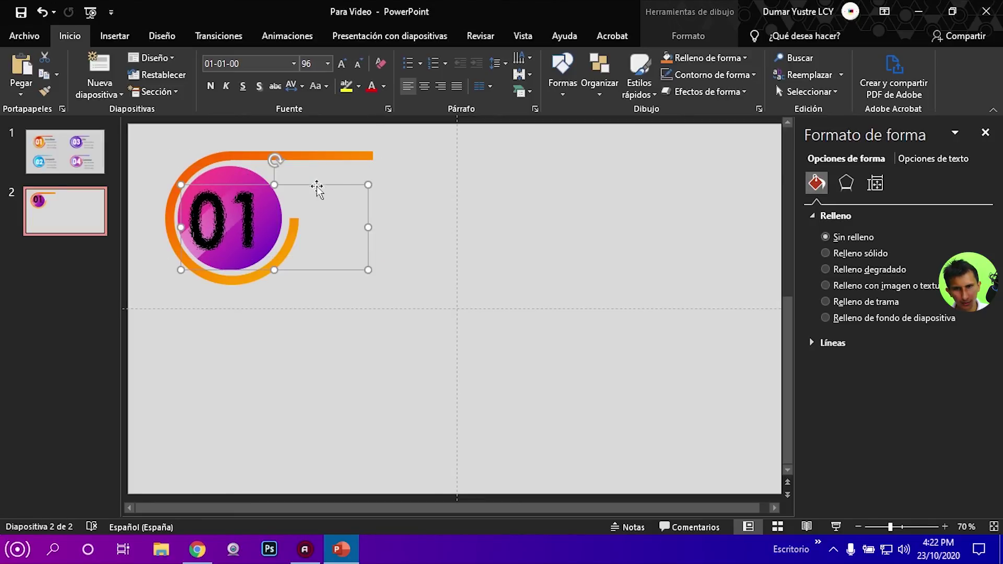
# Colour the 01 characters white using Text Fill.
pyautogui.click(257, 214)
pyautogui.doubleClick(257, 214)
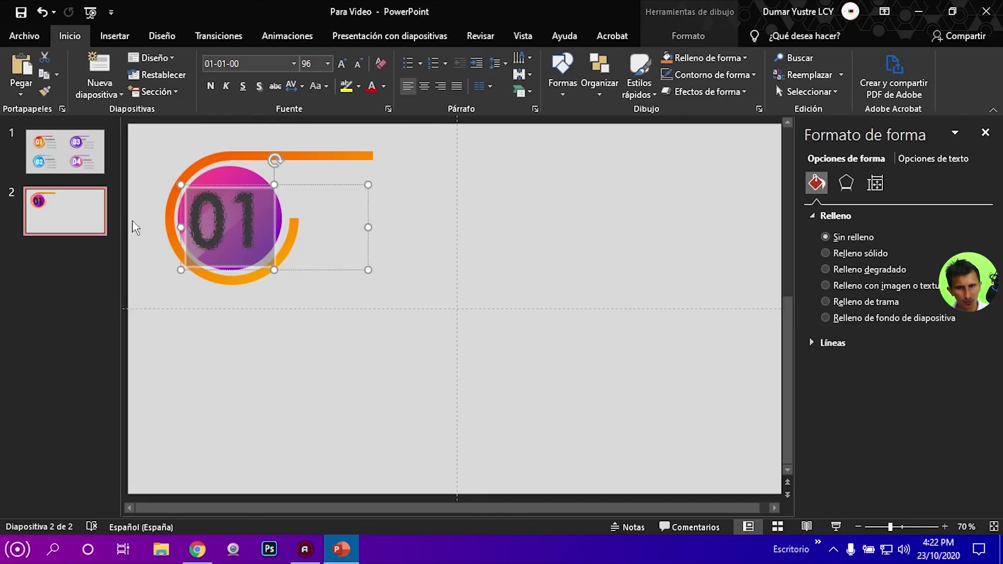
pyautogui.click(710, 36)
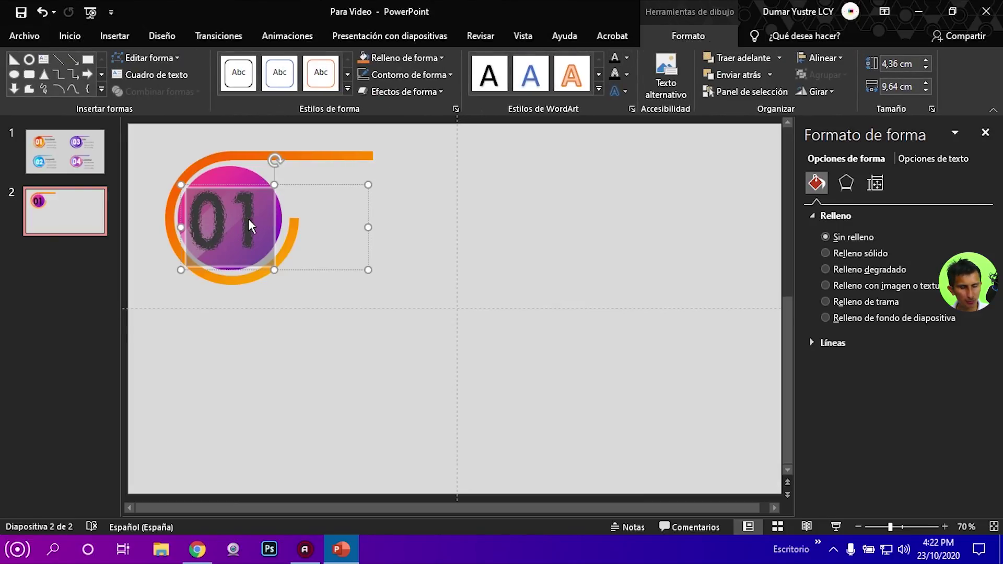
pyautogui.click(627, 58)
pyautogui.click(615, 90)
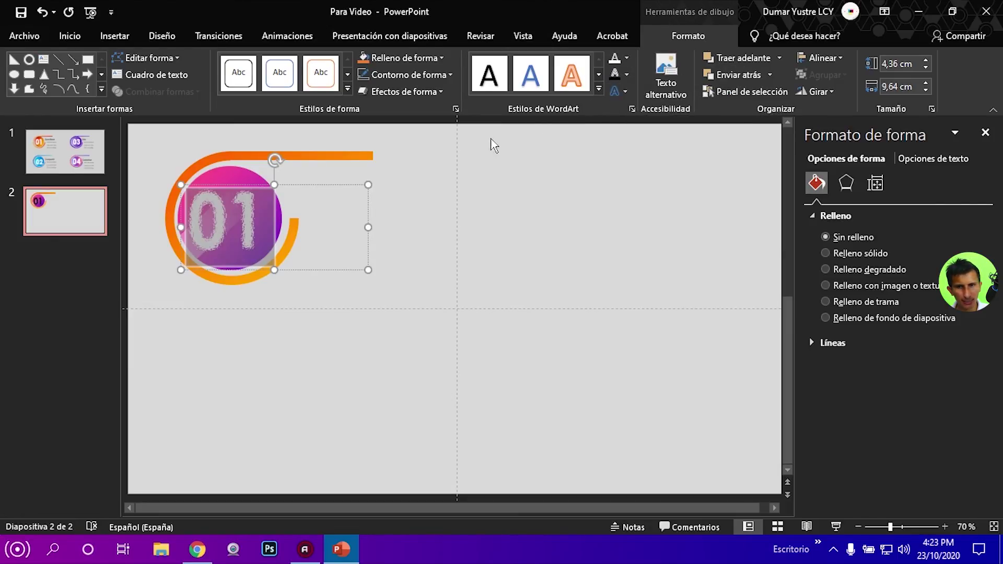
pyautogui.click(417, 218)
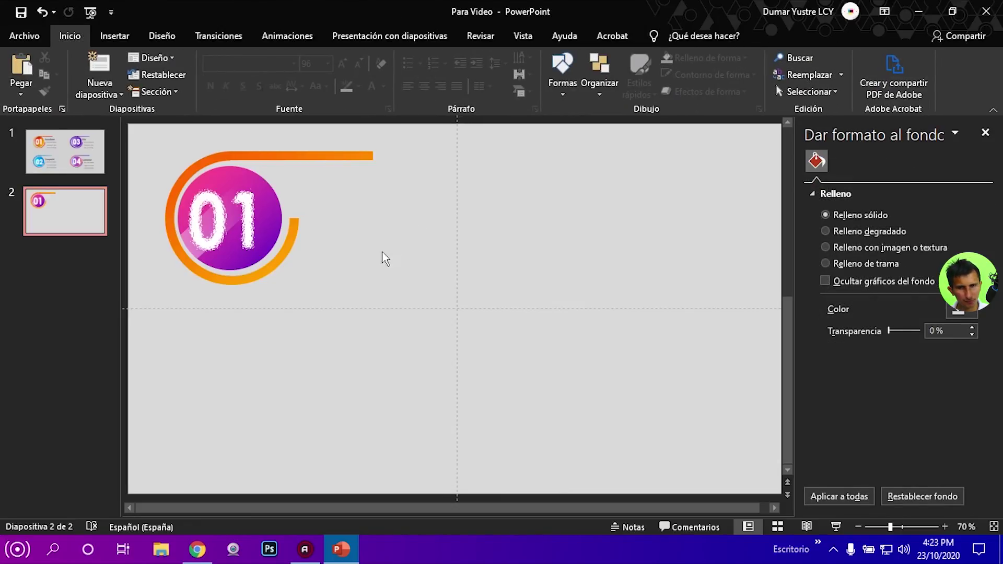
pyautogui.click(839, 525)
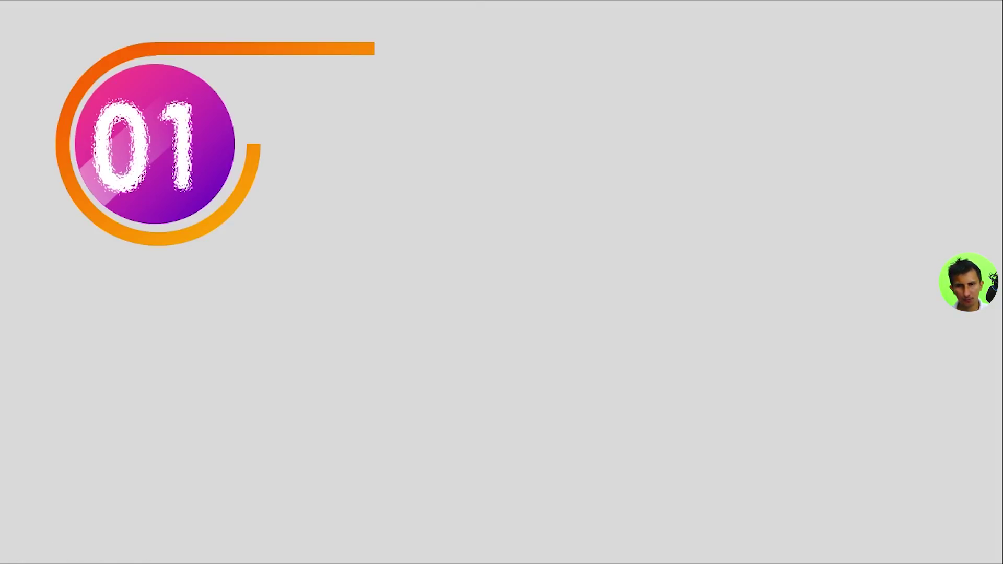
pyautogui.press('Escape')
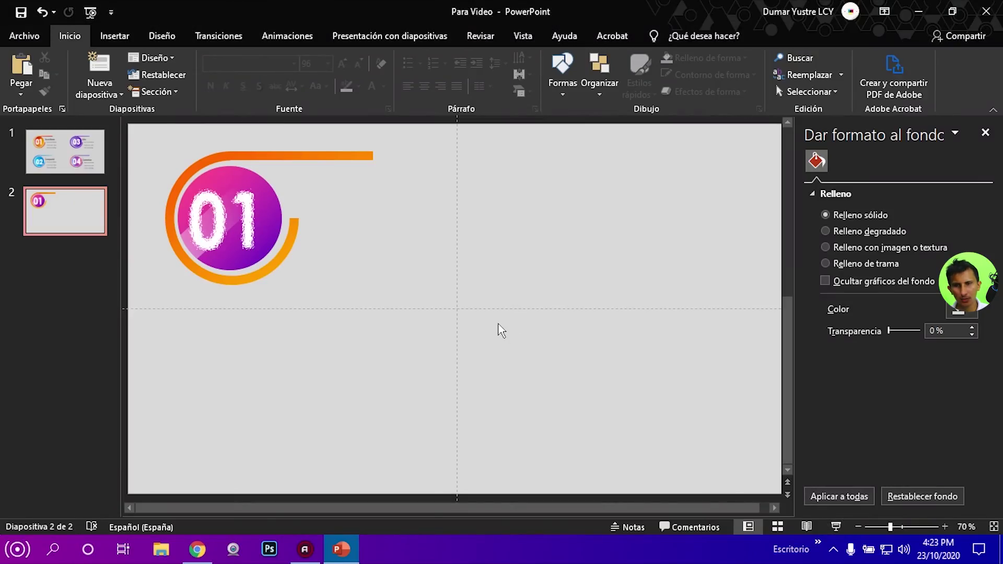
pyautogui.click(63, 170)
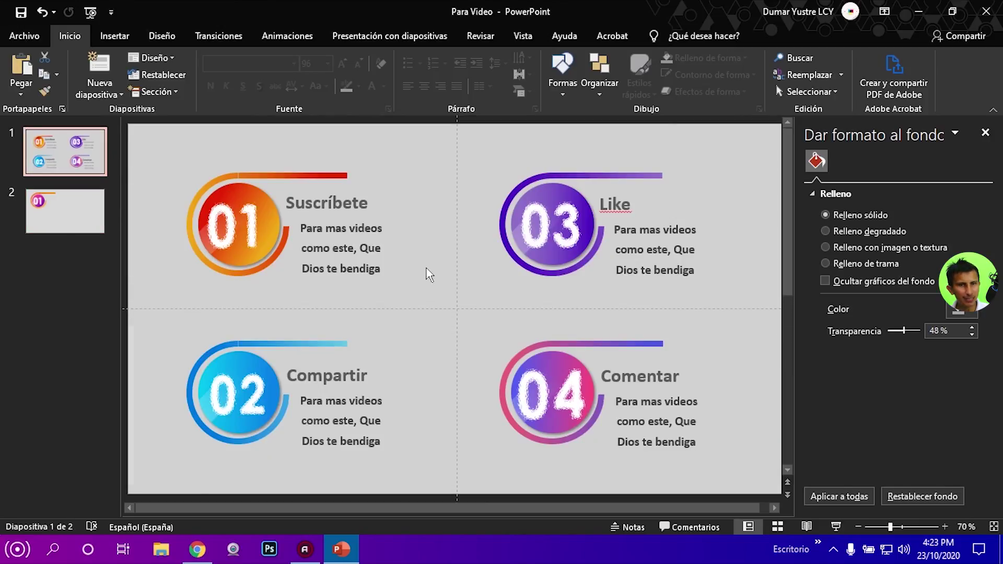
pyautogui.click(99, 226)
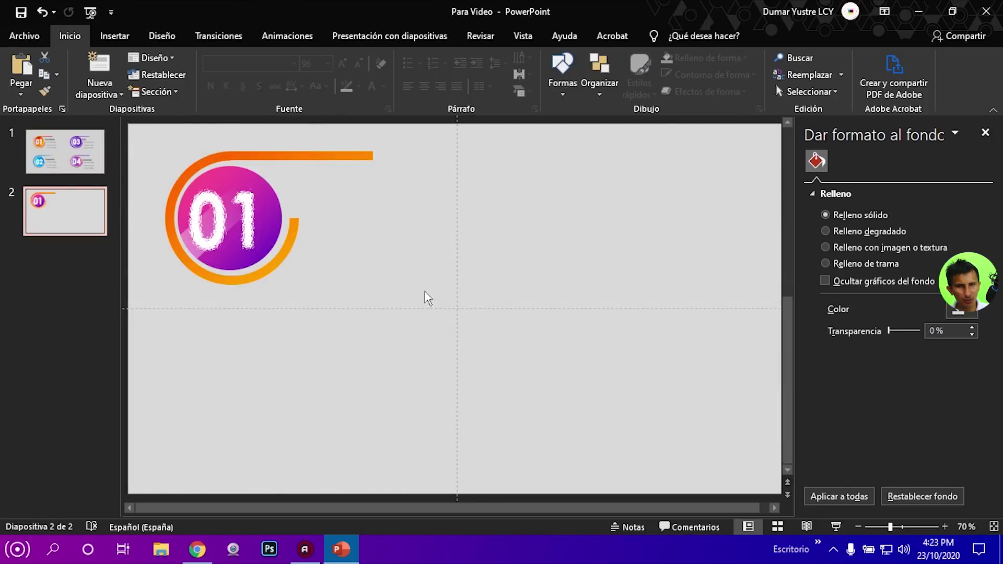
pyautogui.moveTo(444, 300); pyautogui.dragTo(135, 118)
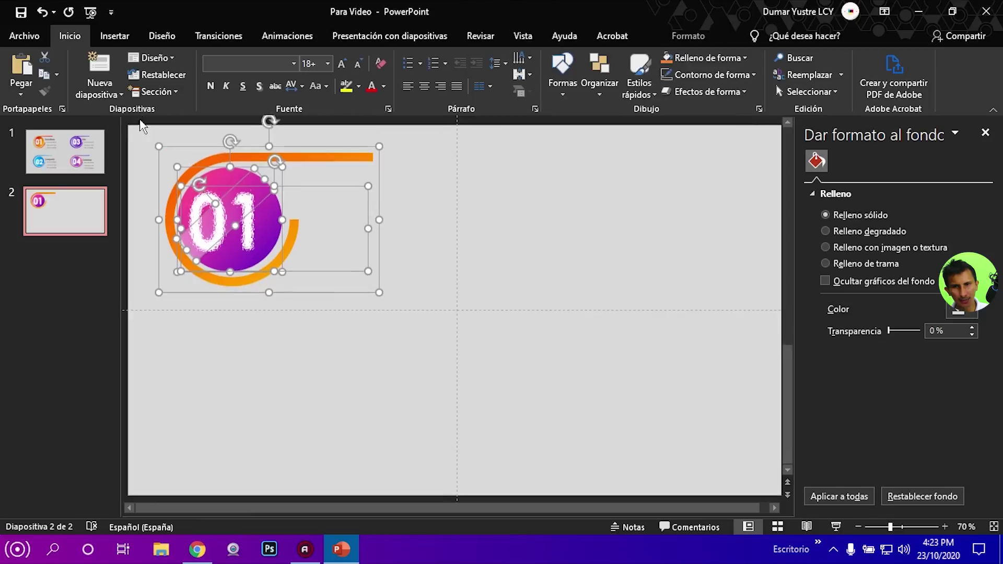
pyautogui.rightClick(226, 180)
pyautogui.click(458, 318)
pyautogui.click(425, 303)
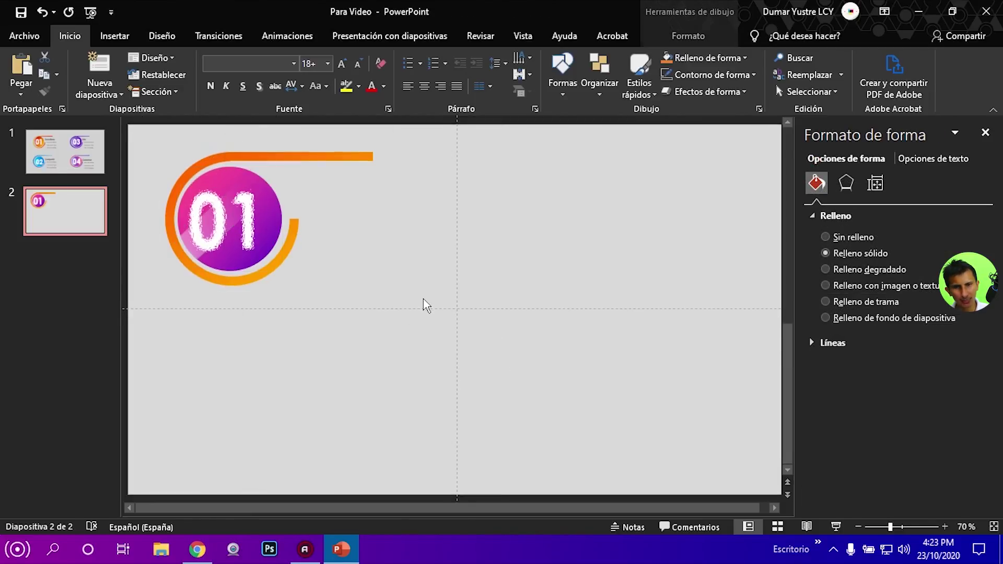
pyautogui.moveTo(449, 303); pyautogui.dragTo(138, 133)
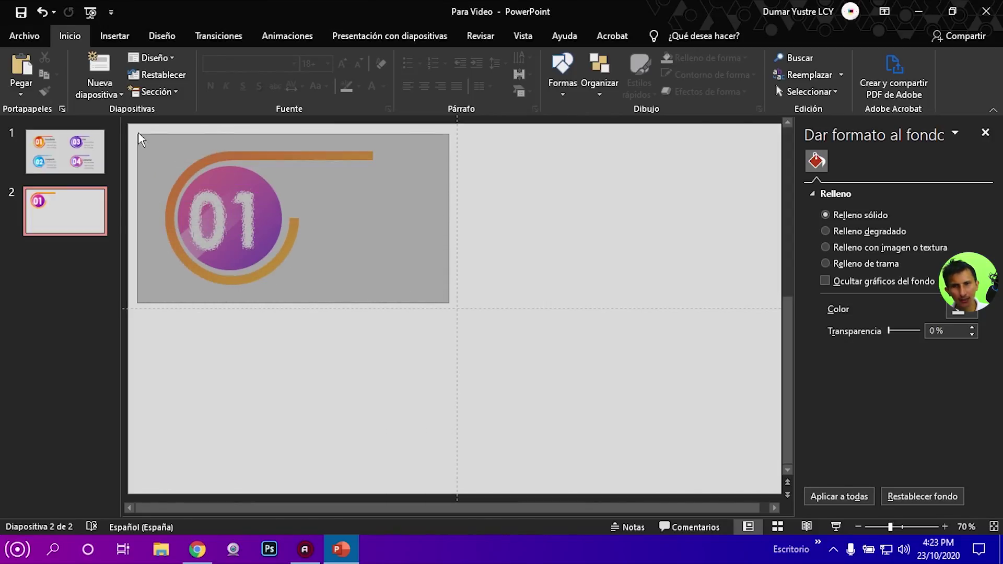
pyautogui.click(81, 156)
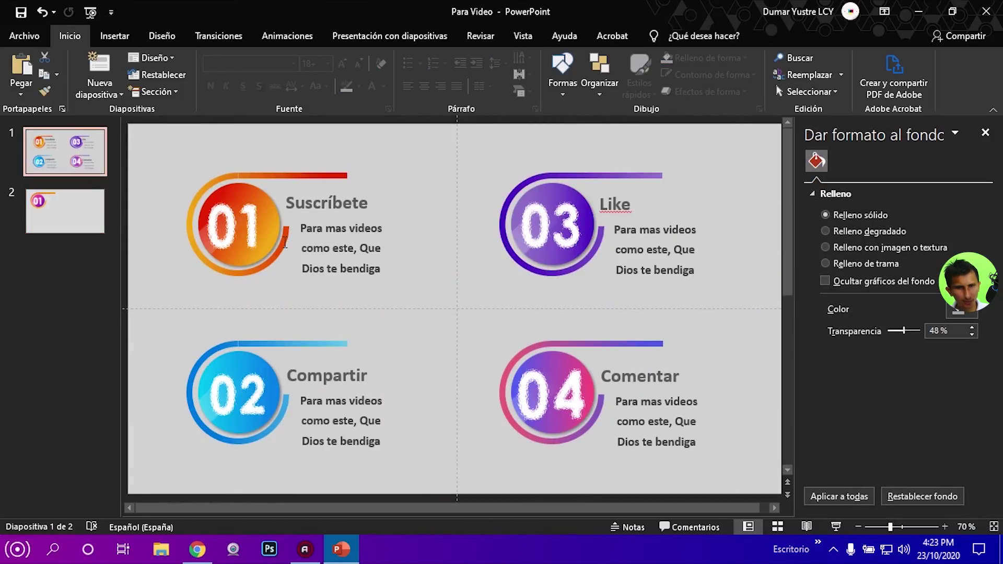
pyautogui.click(835, 527)
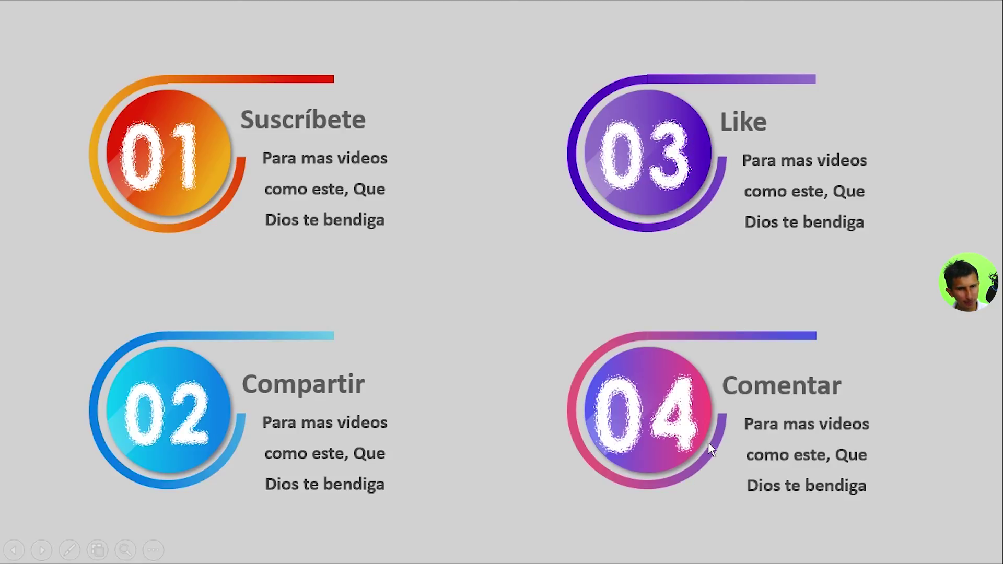
pyautogui.press('Escape')
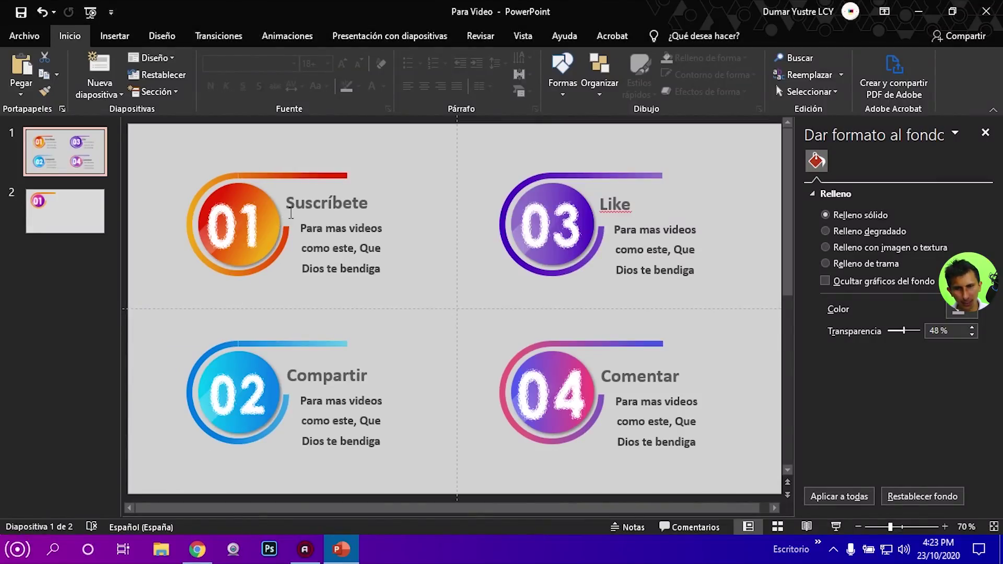
pyautogui.click(66, 214)
# Select the pink-purple circle inside the badge group and open Shape Effects for its Shadow presets.
pyautogui.click(274, 221)
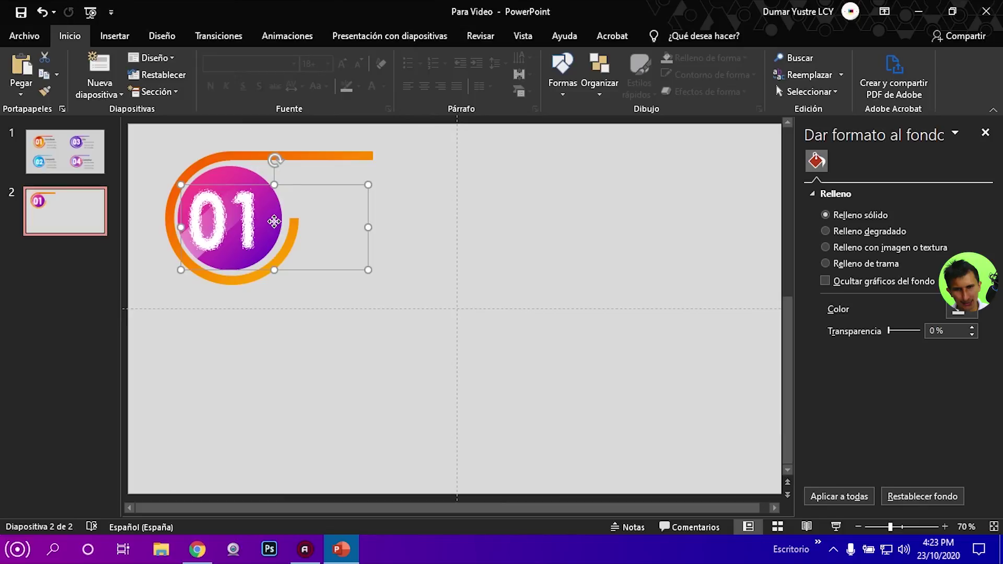
pyautogui.click(250, 177)
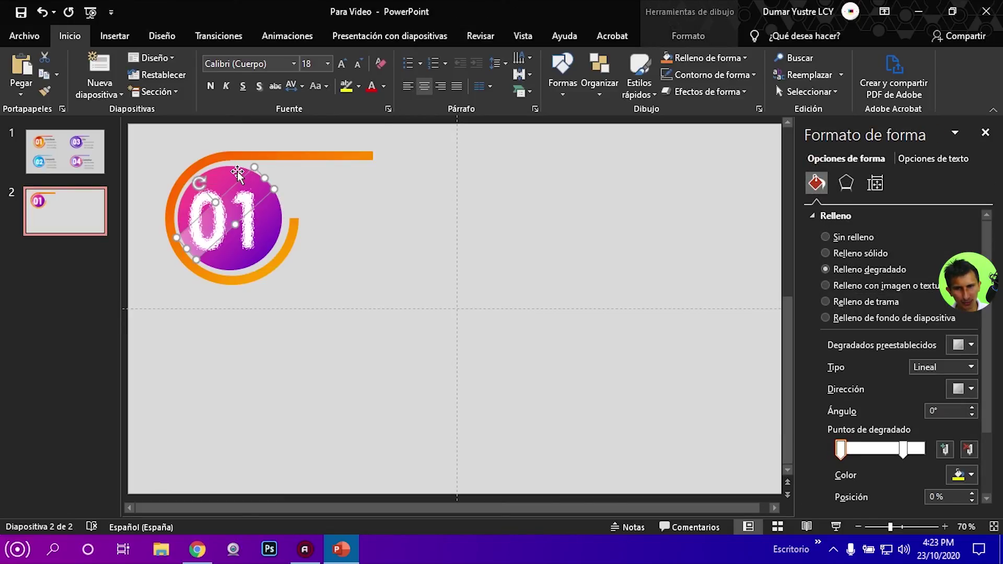
pyautogui.click(236, 172)
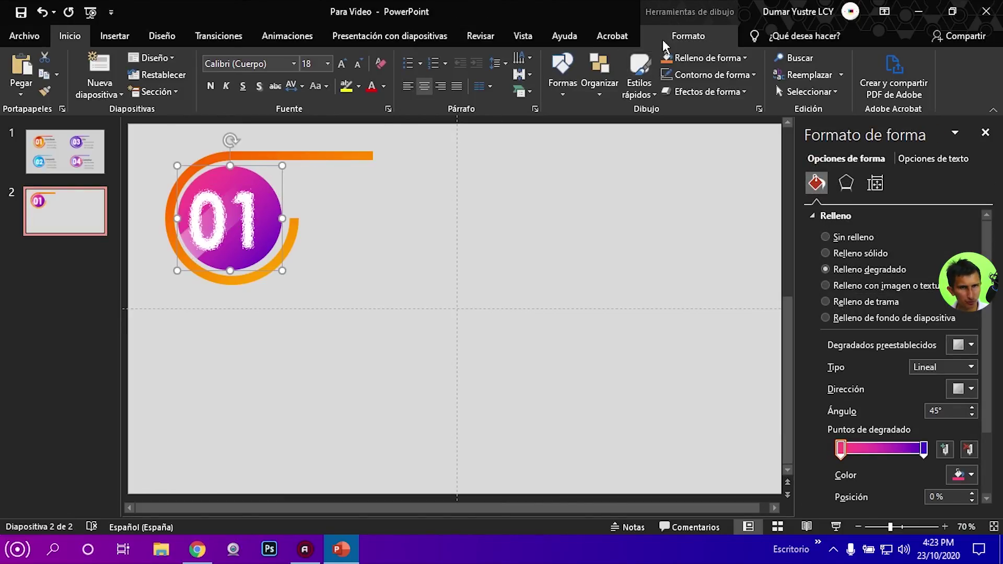
pyautogui.click(683, 38)
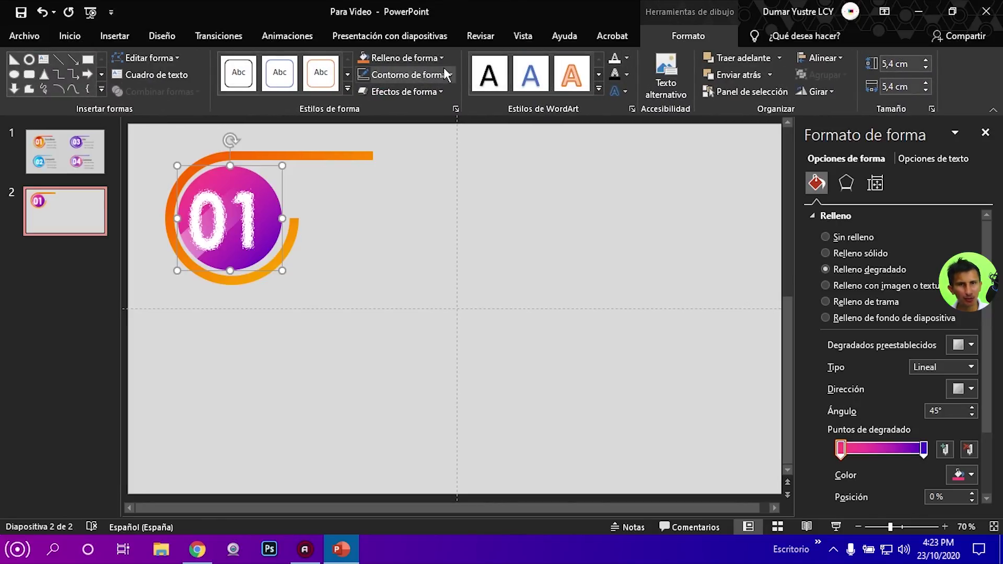
pyautogui.click(439, 93)
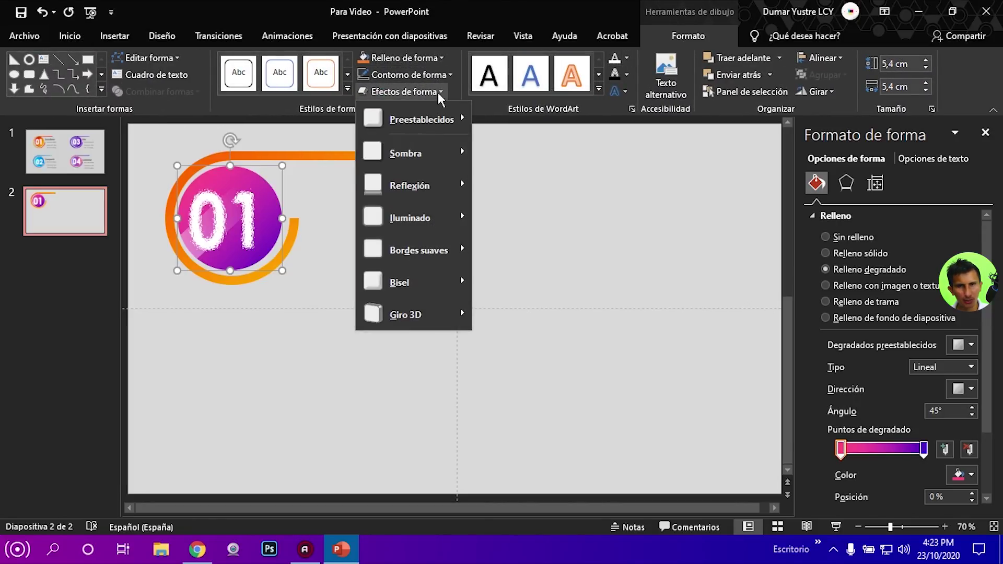
pyautogui.click(694, 39)
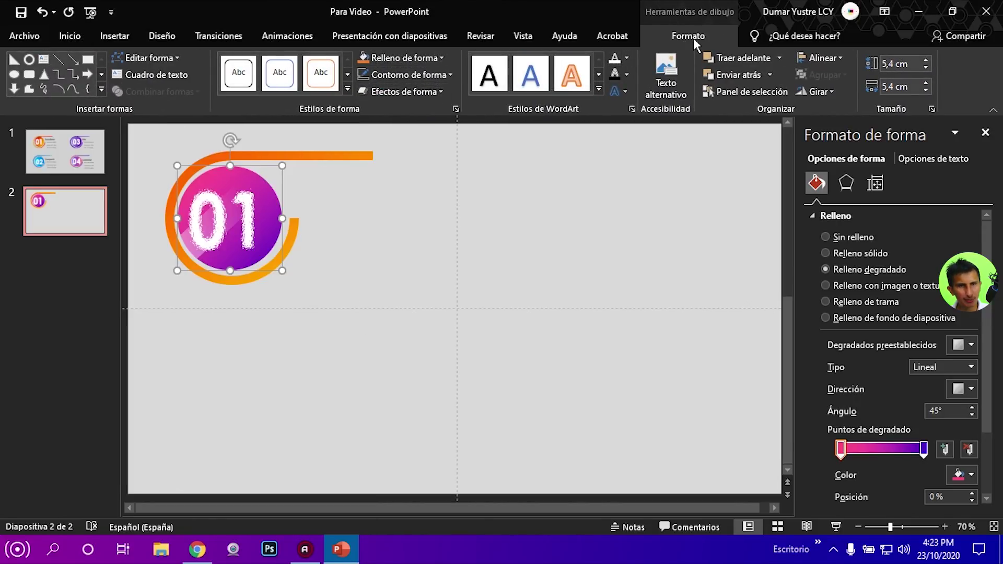
pyautogui.click(434, 93)
pyautogui.moveTo(406, 153)
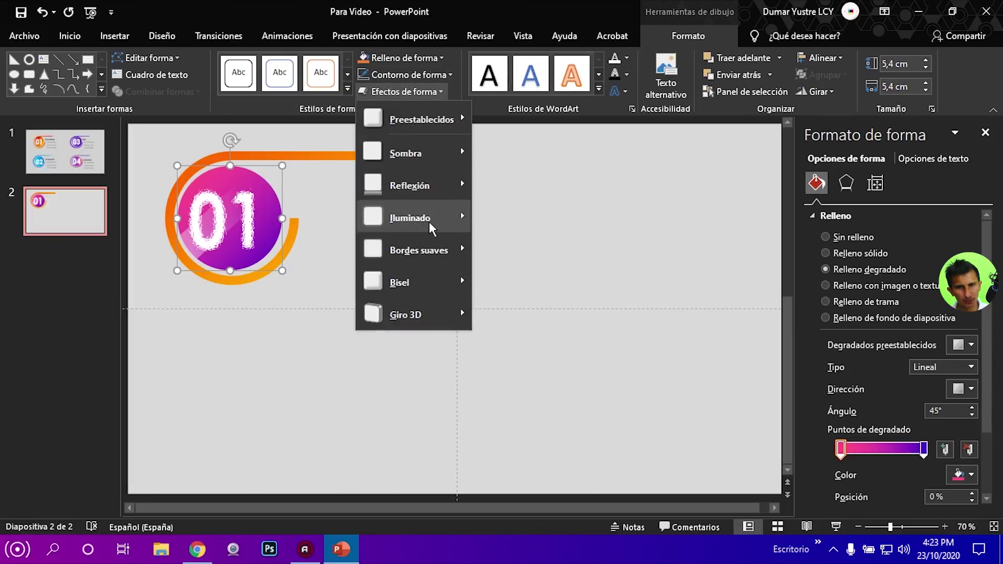
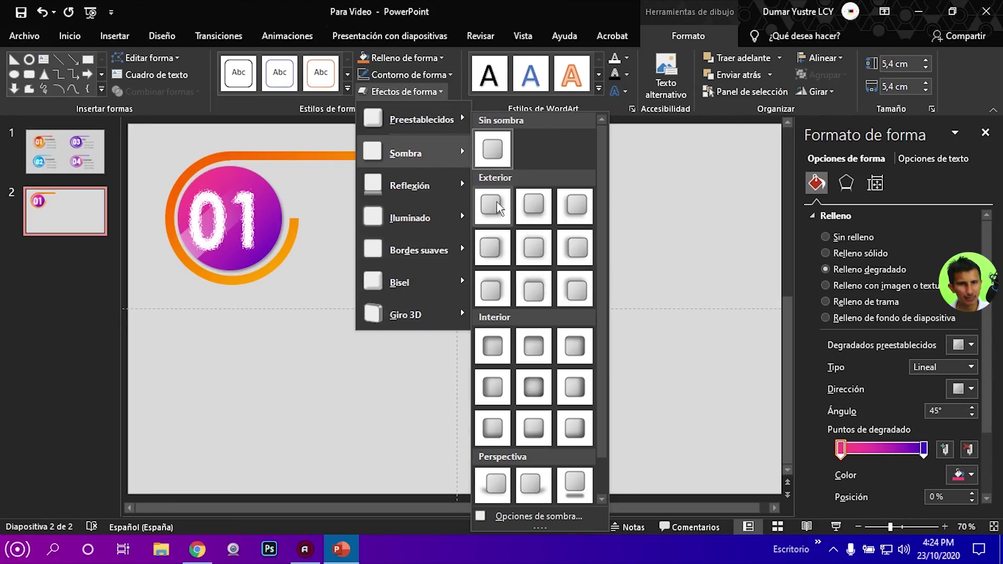
# Apply an outer shadow preset to the 01 circle and verify 4 pt blur, 45° angle, 3 pt distance.
pyautogui.click(497, 207)
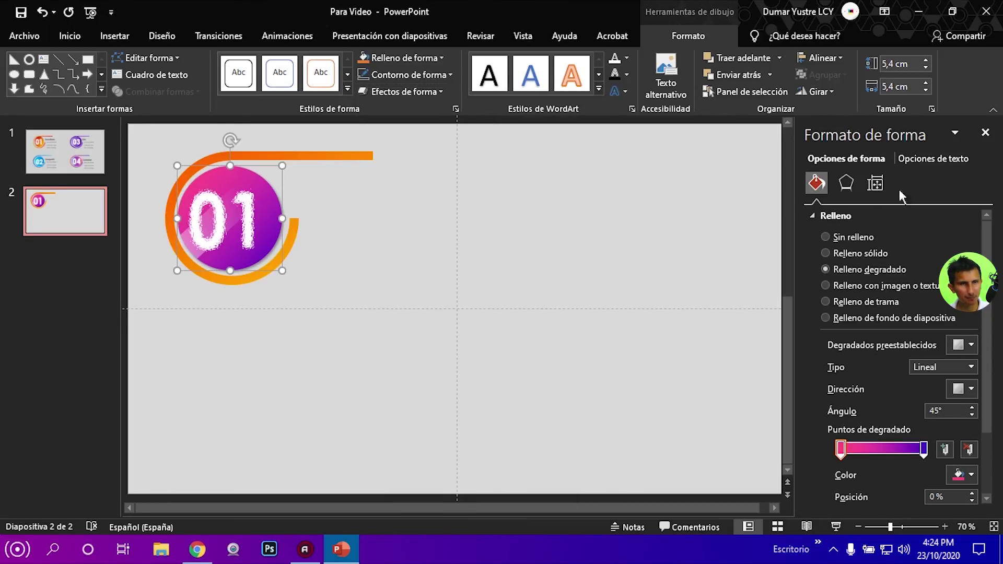
pyautogui.click(985, 132)
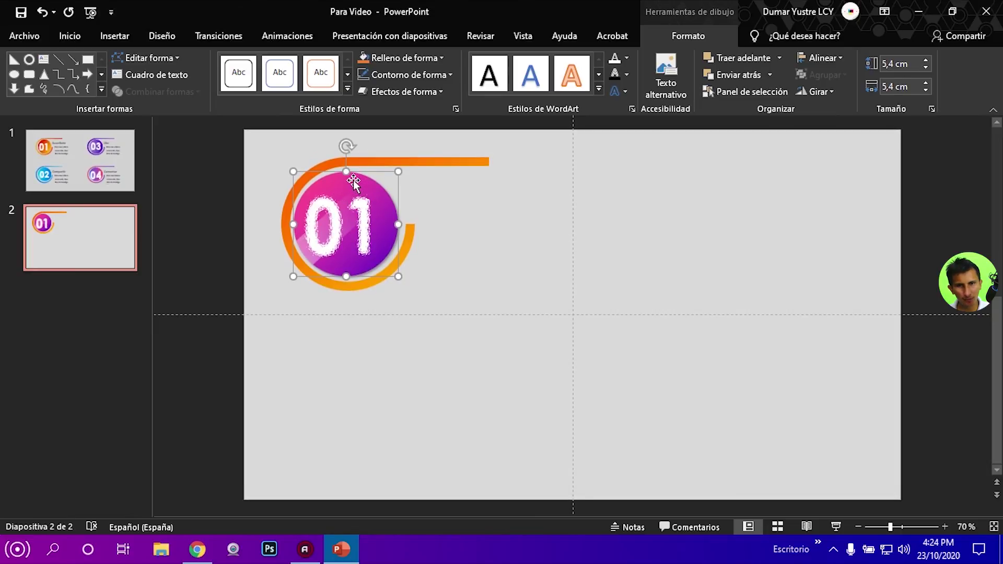
pyautogui.rightClick(353, 175)
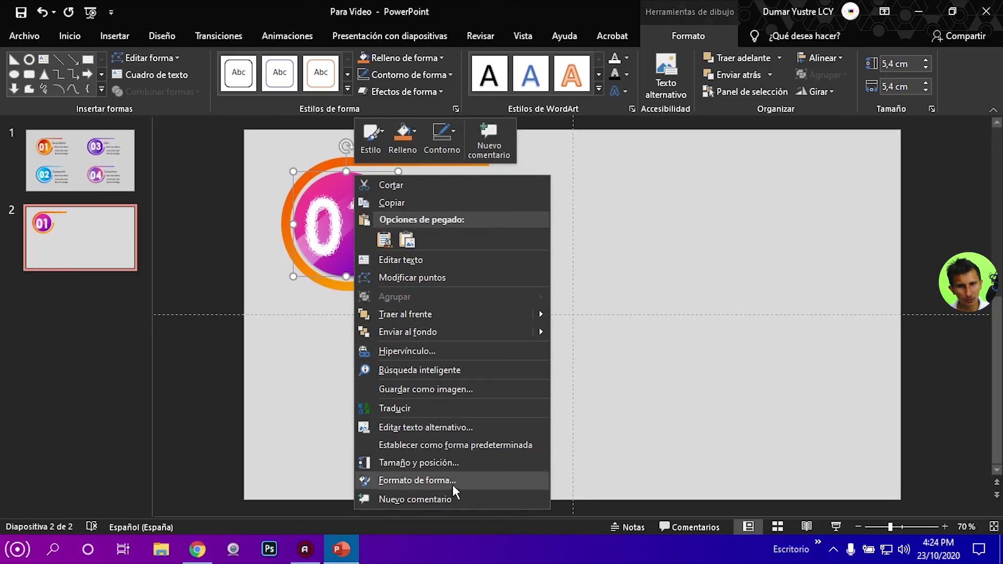
pyautogui.click(453, 479)
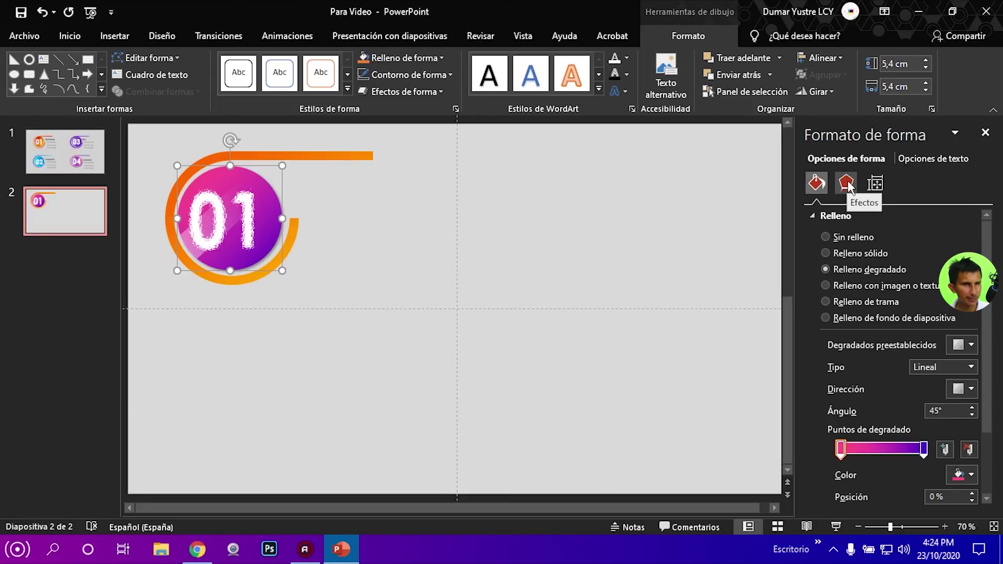
pyautogui.click(847, 184)
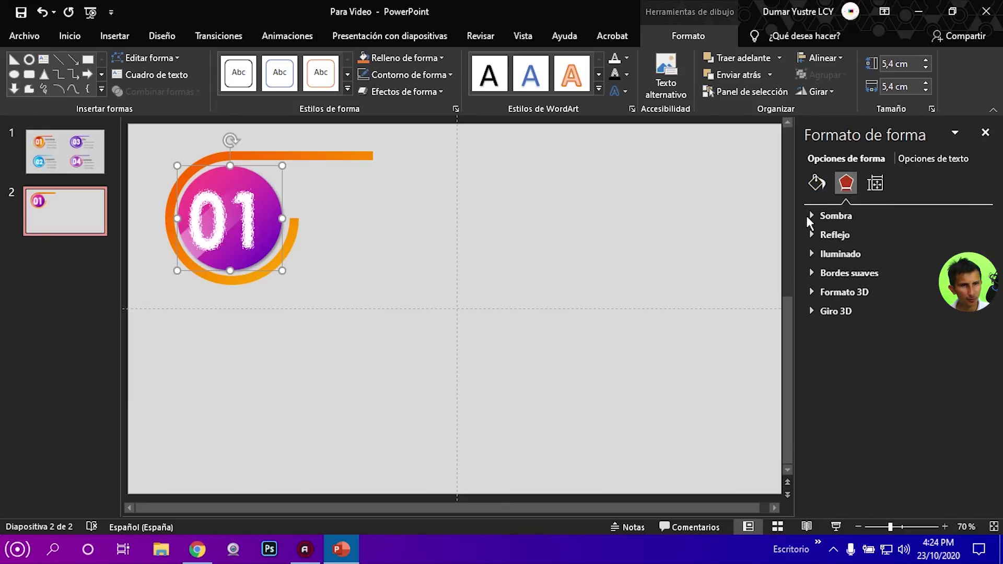
pyautogui.click(810, 214)
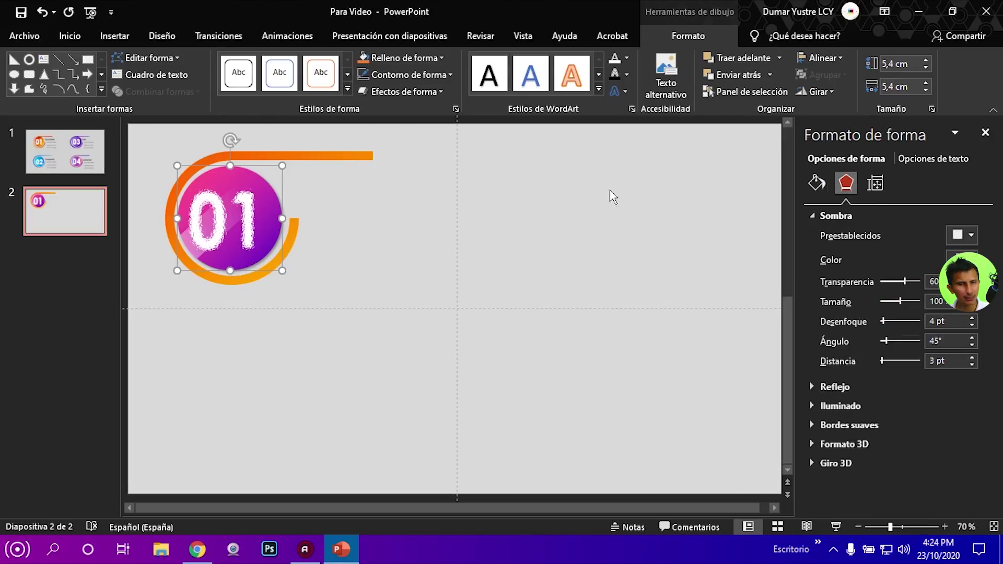
pyautogui.click(985, 132)
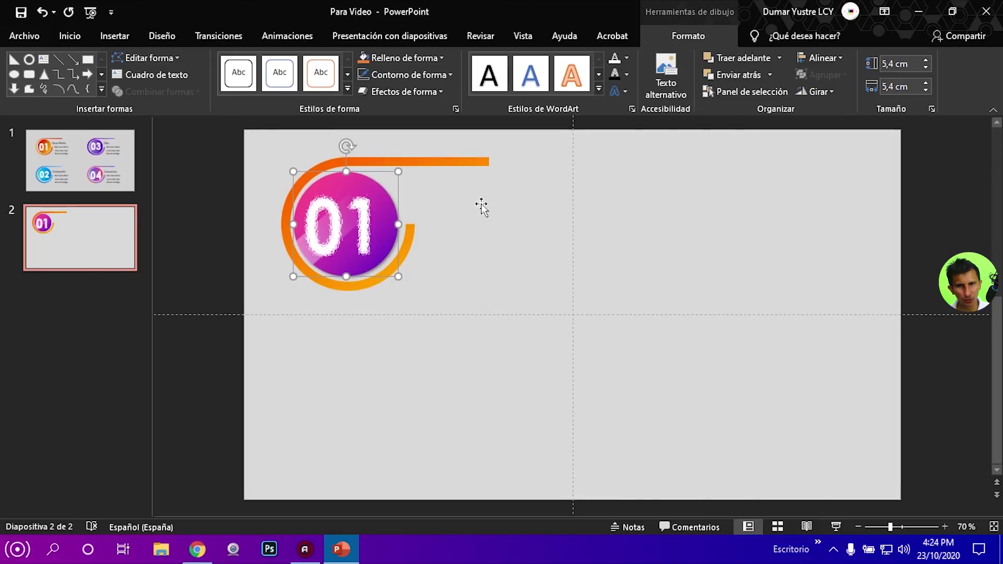
# Box-select the 01 badge's circle, arc and number box, then group them into one object.
pyautogui.click(405, 219)
pyautogui.click(389, 219)
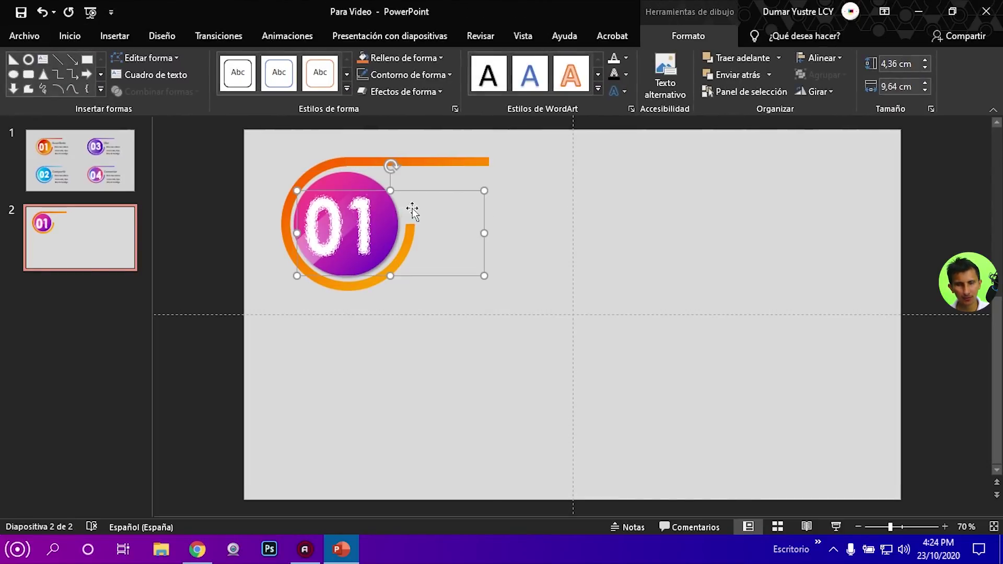
pyautogui.click(544, 240)
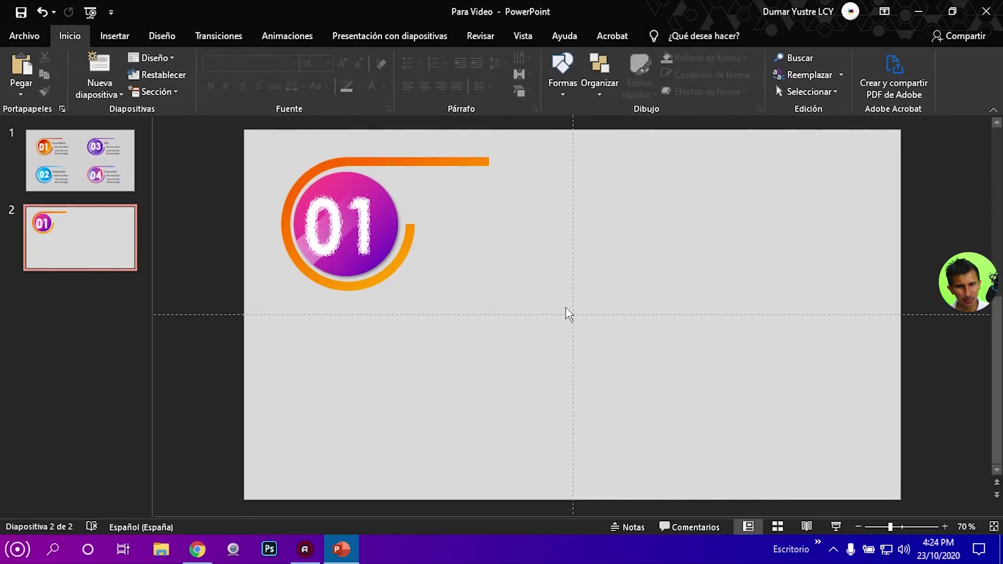
pyautogui.moveTo(570, 313); pyautogui.dragTo(257, 133)
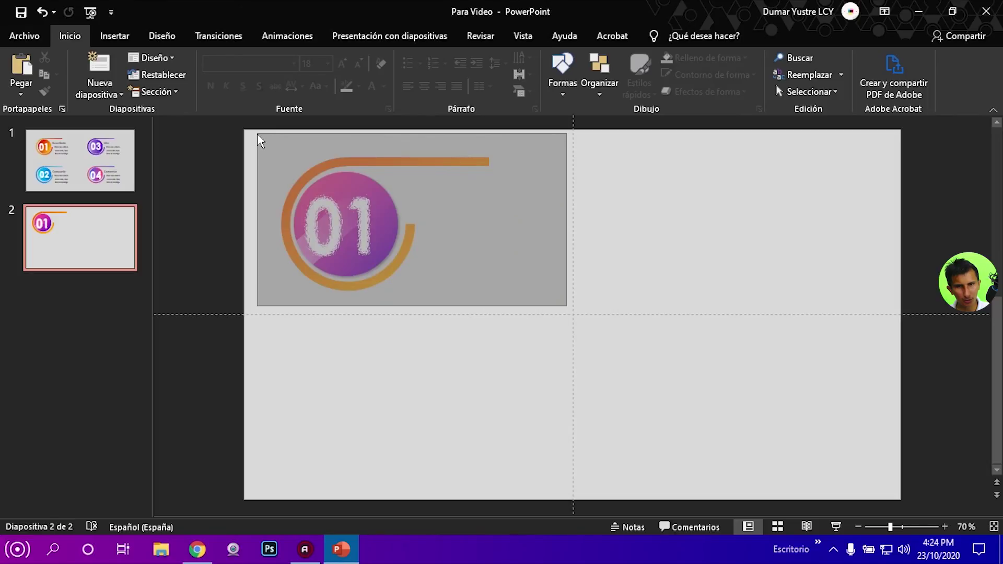
pyautogui.rightClick(340, 184)
pyautogui.moveTo(381, 267)
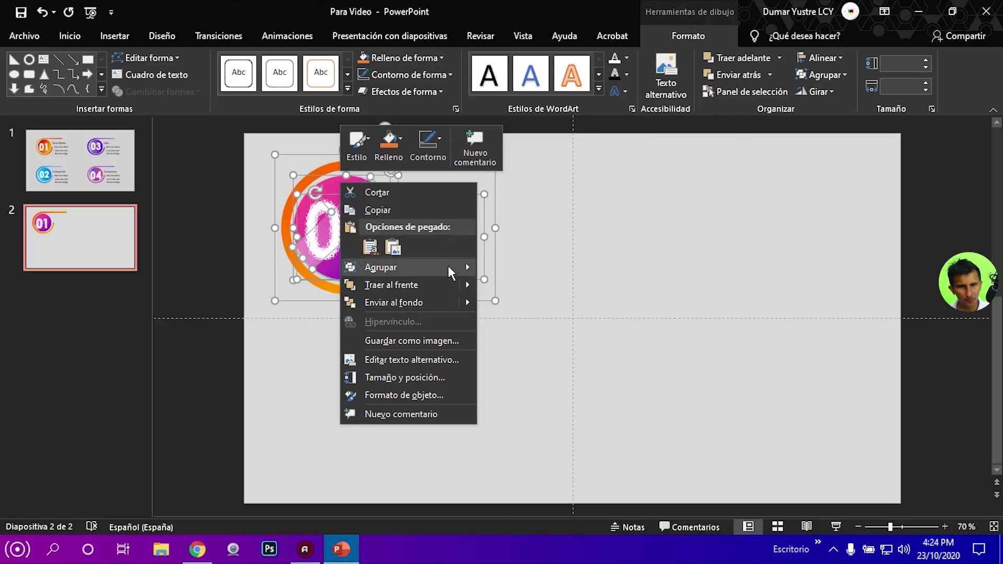
pyautogui.click(533, 269)
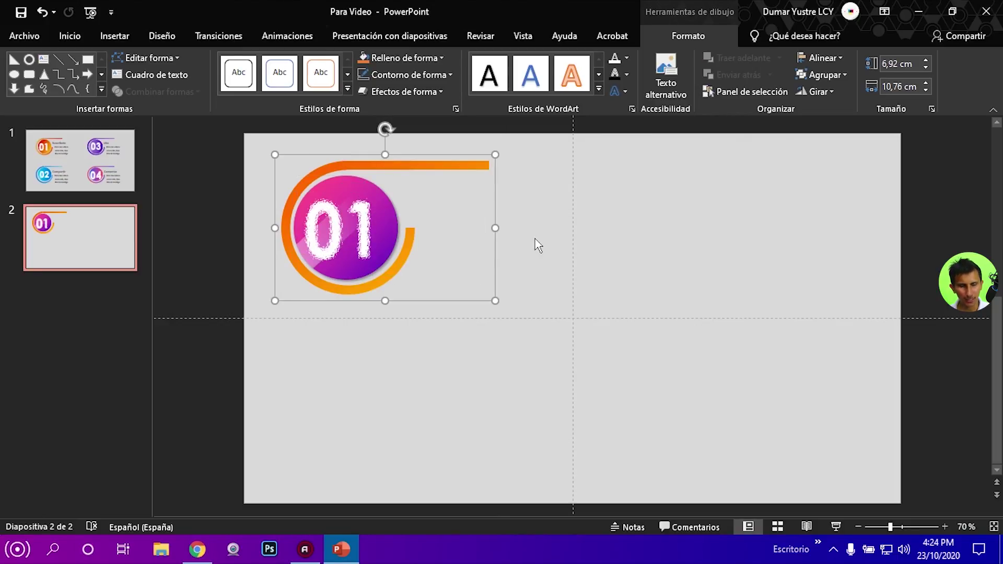
# Duplicate the grouped badge, placing copies below, at top right and at bottom right in a grid.
pyautogui.hotkey('ctrl', 'c')
pyautogui.hotkey('ctrl', 'v')
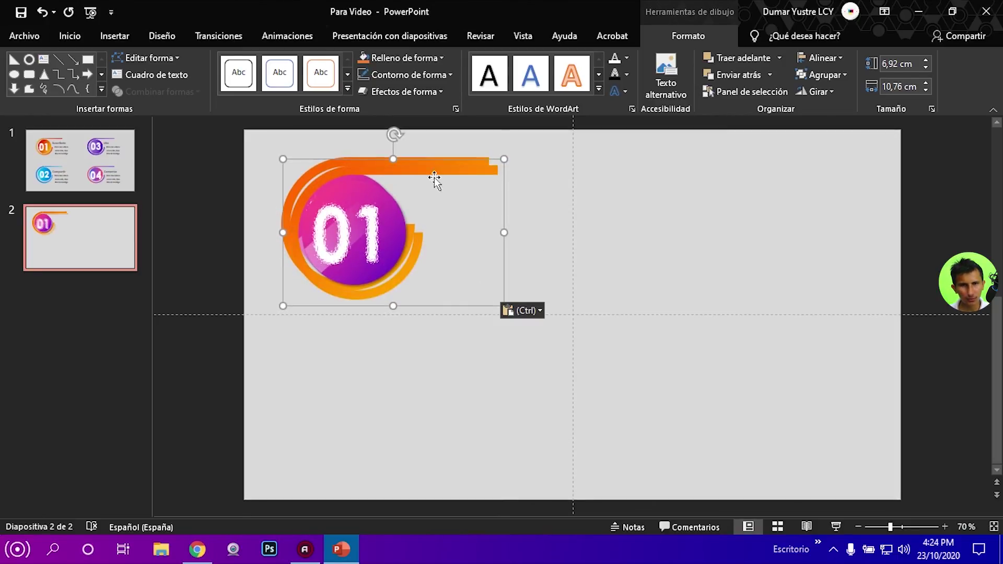
pyautogui.moveTo(434, 171)
pyautogui.mouseDown()
pyautogui.moveTo(435, 360)
pyautogui.moveTo(427, 362)
pyautogui.mouseUp()
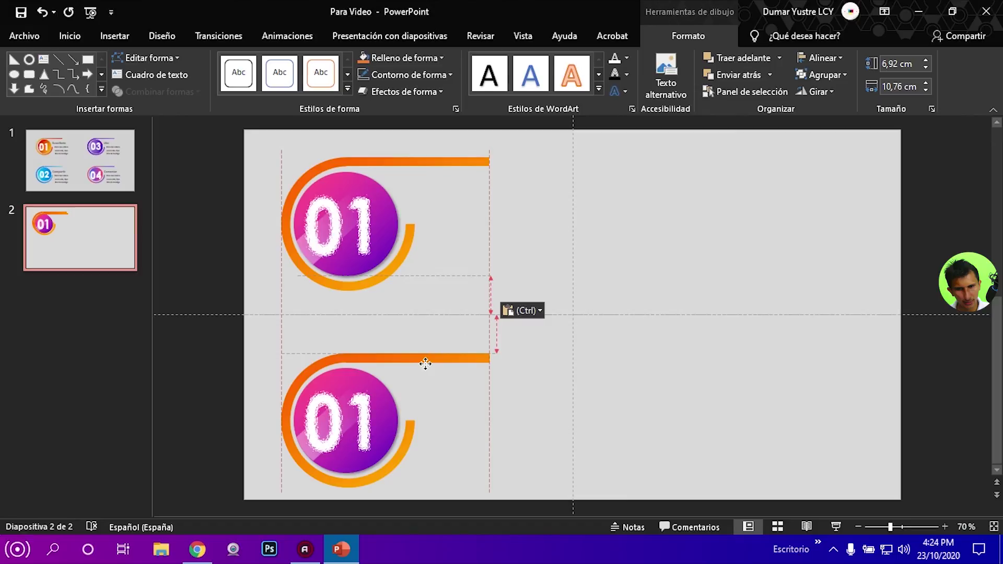
pyautogui.moveTo(398, 352)
pyautogui.mouseDown()
pyautogui.moveTo(737, 151)
pyautogui.moveTo(744, 375)
pyautogui.moveTo(742, 356)
pyautogui.mouseUp()
pyautogui.hotkey('ctrl', 'd')
pyautogui.click(945, 225)
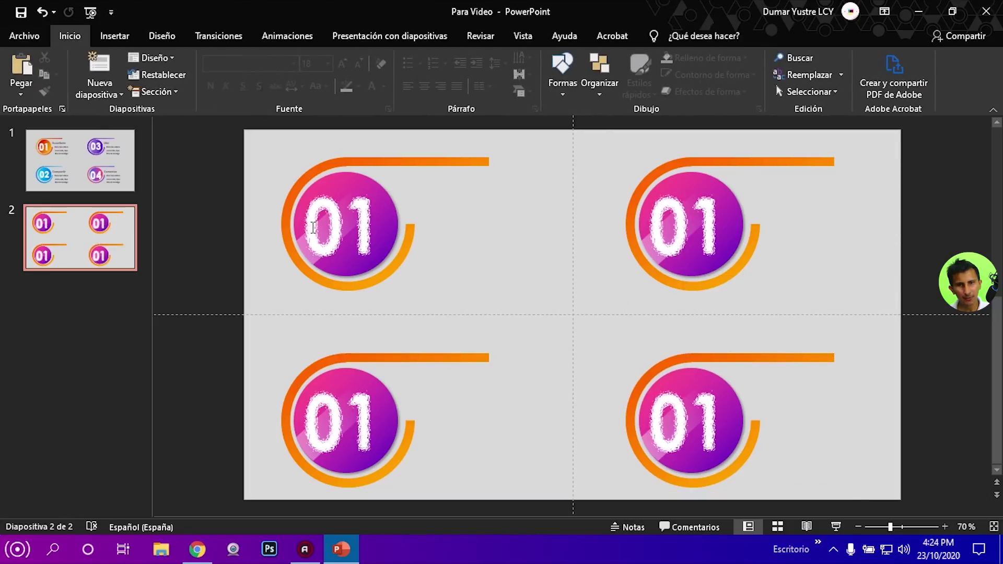
# Change the bottom-left and top-right badge numbers to 02 and the bottom-right one to 03.
pyautogui.click(368, 417)
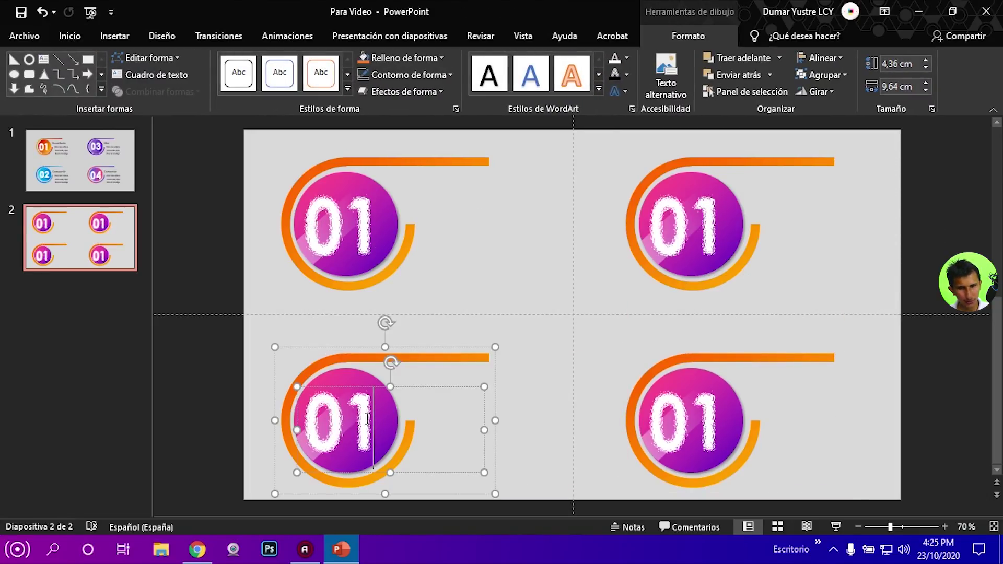
pyautogui.press('BackSpace')
pyautogui.write('2')
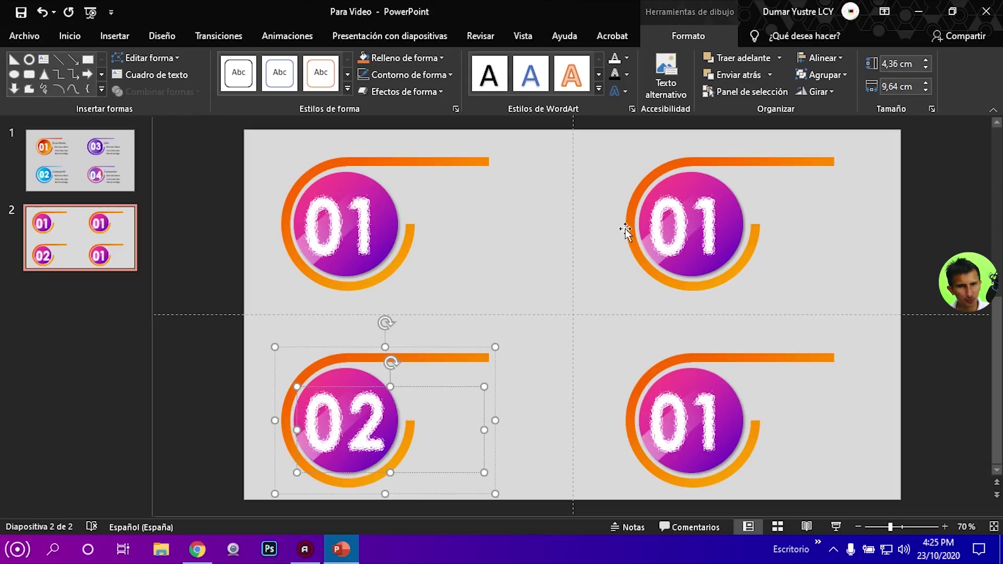
pyautogui.click(711, 221)
pyautogui.press('BackSpace')
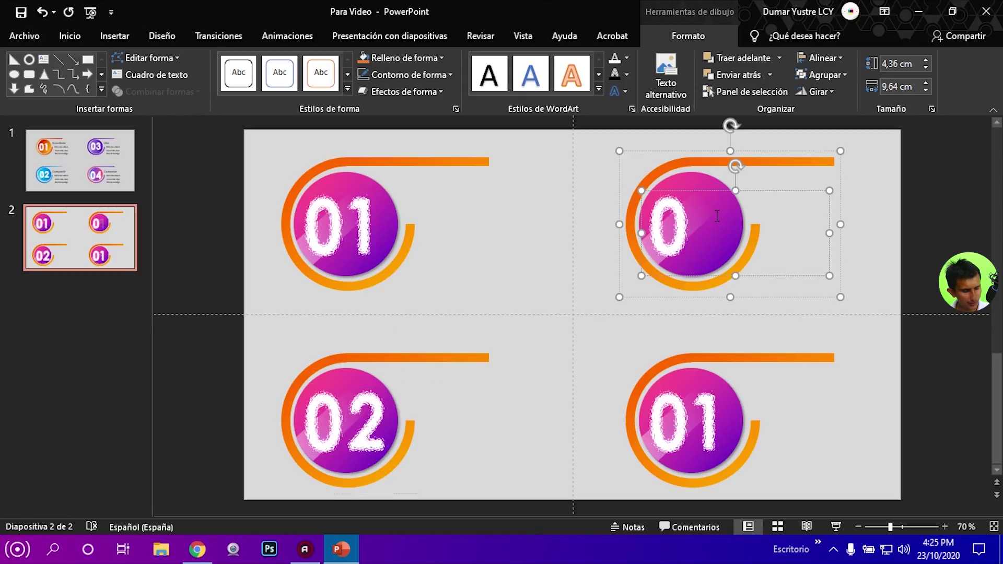
pyautogui.write('2')
pyautogui.click(718, 414)
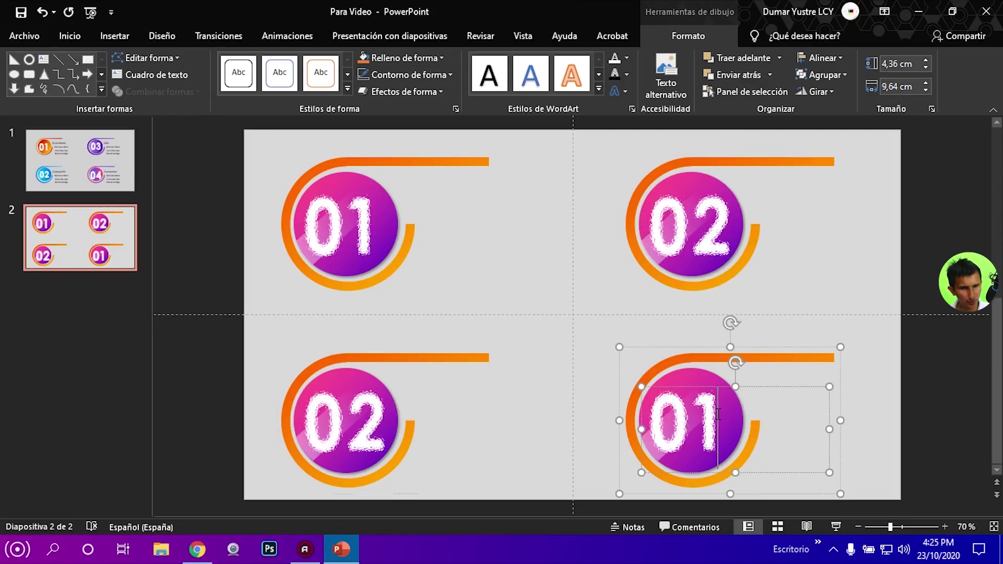
pyautogui.press('BackSpace')
pyautogui.write('3')
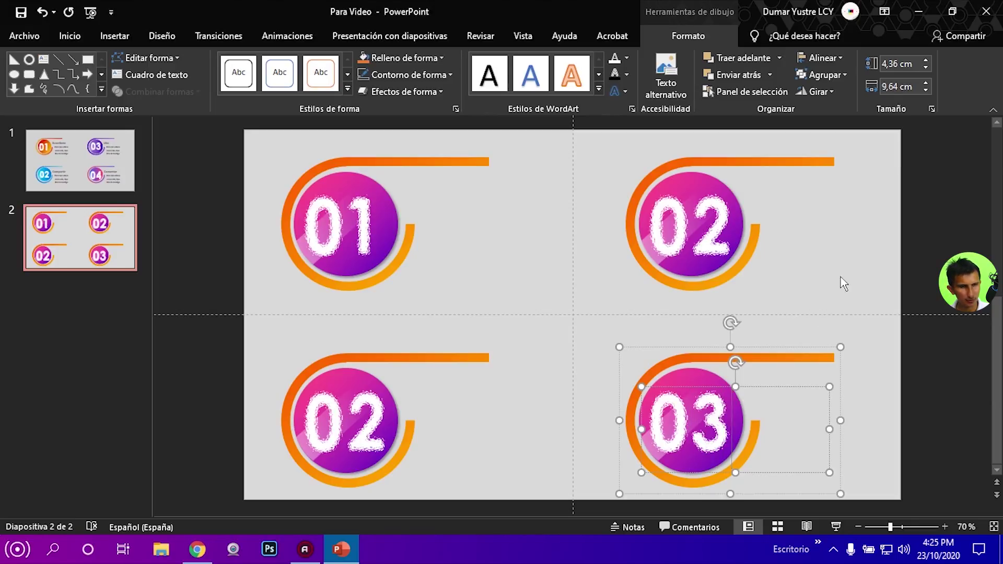
pyautogui.click(917, 243)
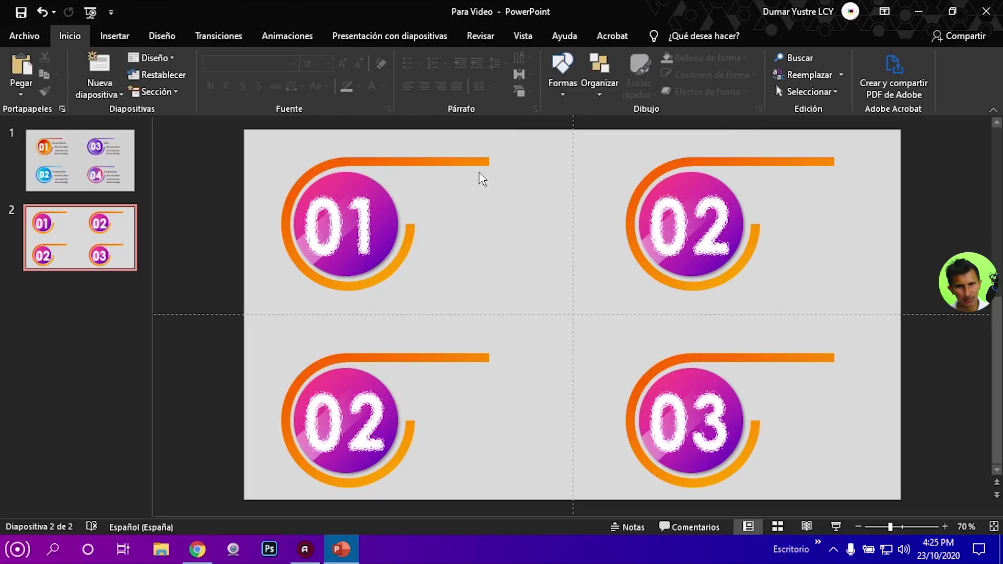
# Draw a text box beside the 01 circle and type the heading 'Suscriobete'.
pyautogui.click(127, 42)
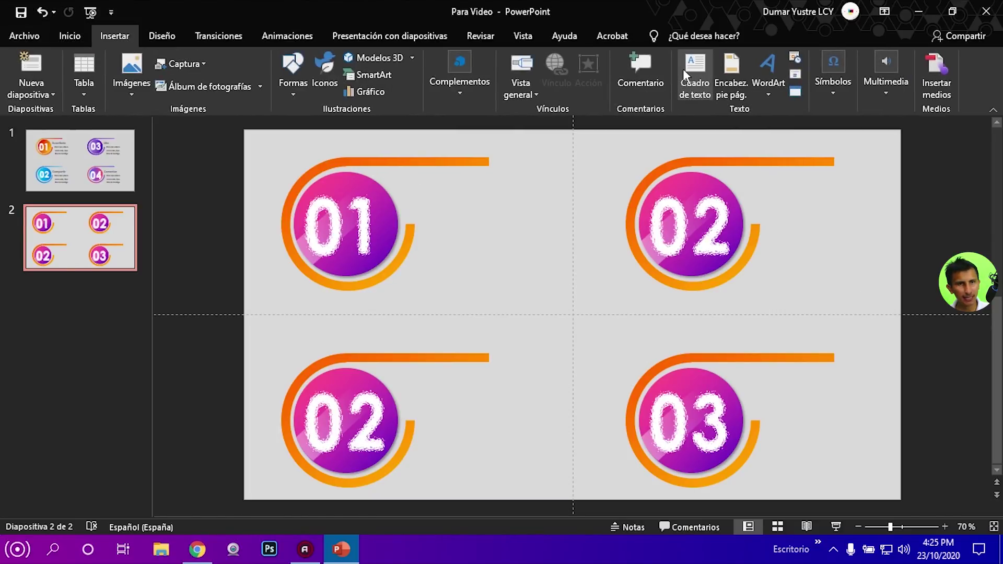
pyautogui.click(703, 71)
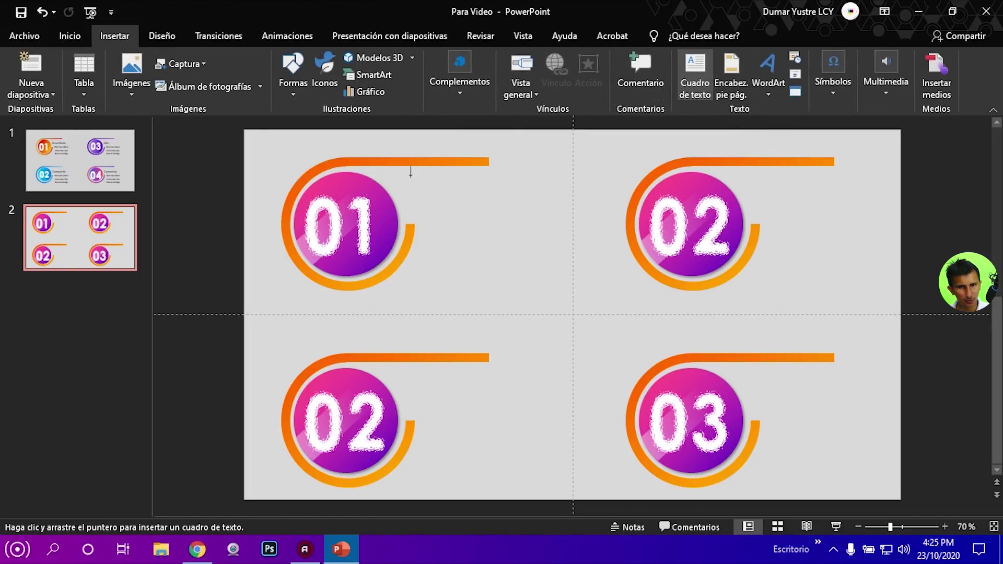
pyautogui.moveTo(415, 174)
pyautogui.mouseDown()
pyautogui.moveTo(521, 241)
pyautogui.moveTo(541, 286)
pyautogui.mouseUp()
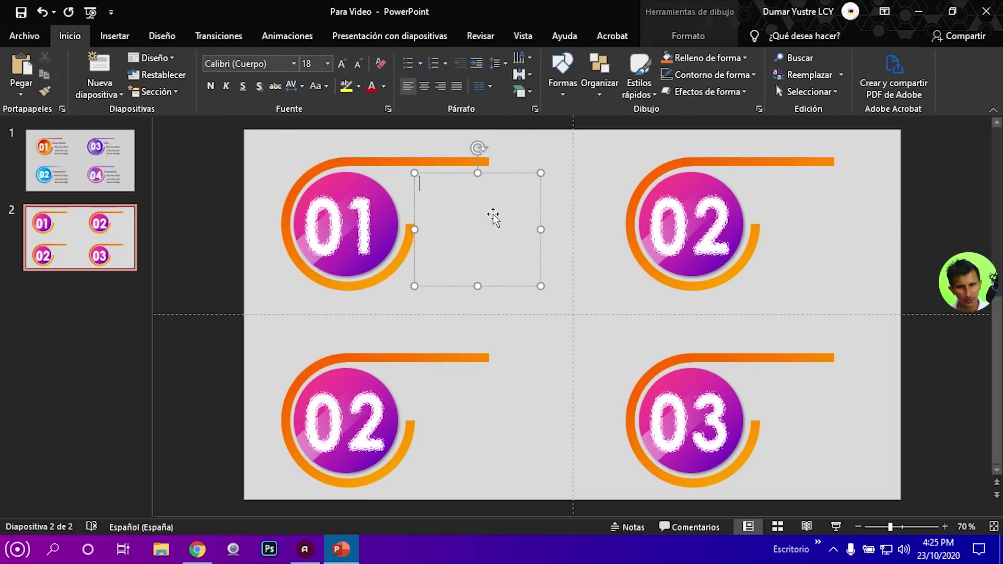
pyautogui.write('S')
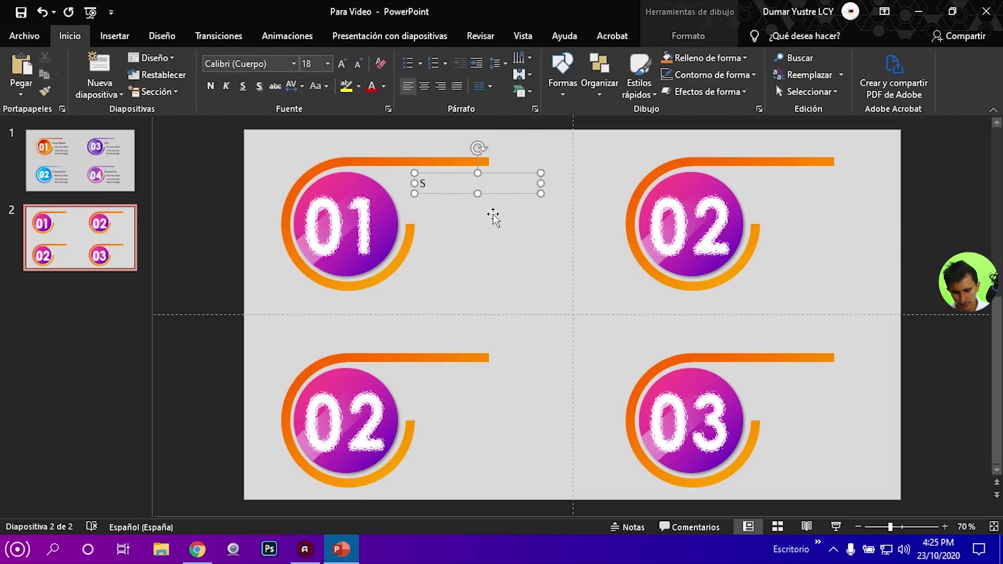
pyautogui.write('uscriob')
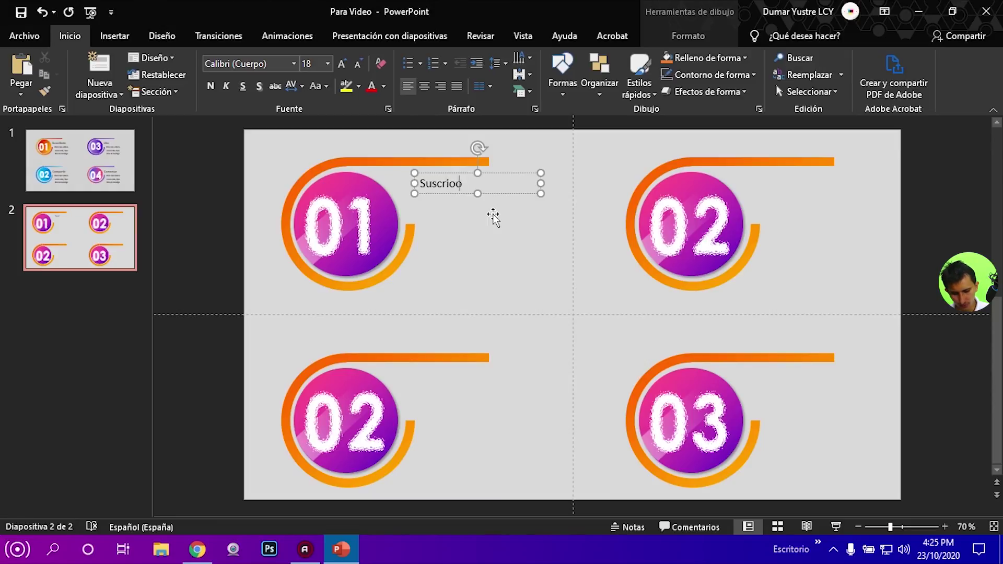
pyautogui.write('ete')
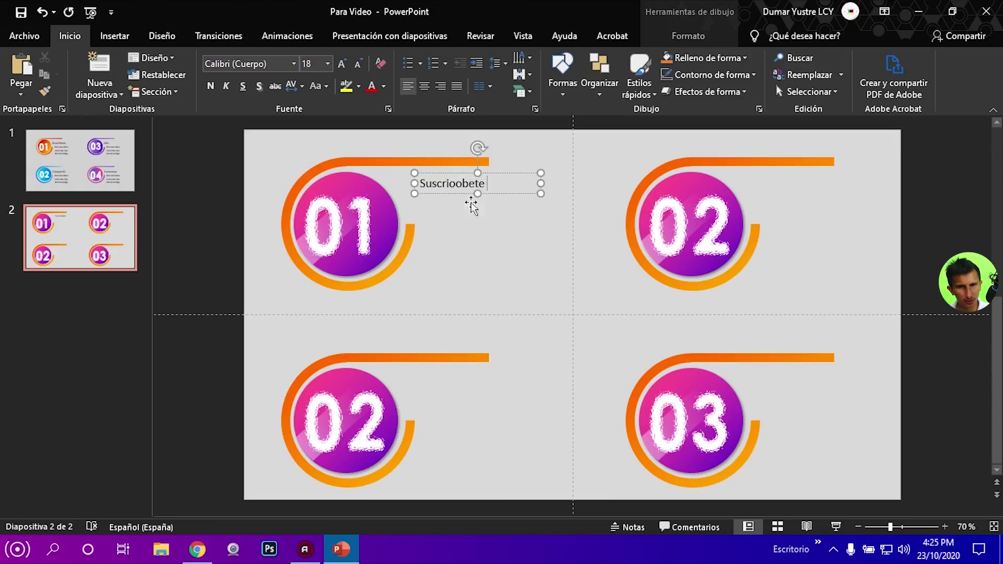
# Add body lines 'uhgjigkjhgj', 'fddsfgf fgfddfsgdsf', 'gsdgdsfg', 'sdgdfsgdf' and 'gb' under the heading.
pyautogui.press('Return')
pyautogui.write('uhgjigkjhgj')
pyautogui.press('Return')
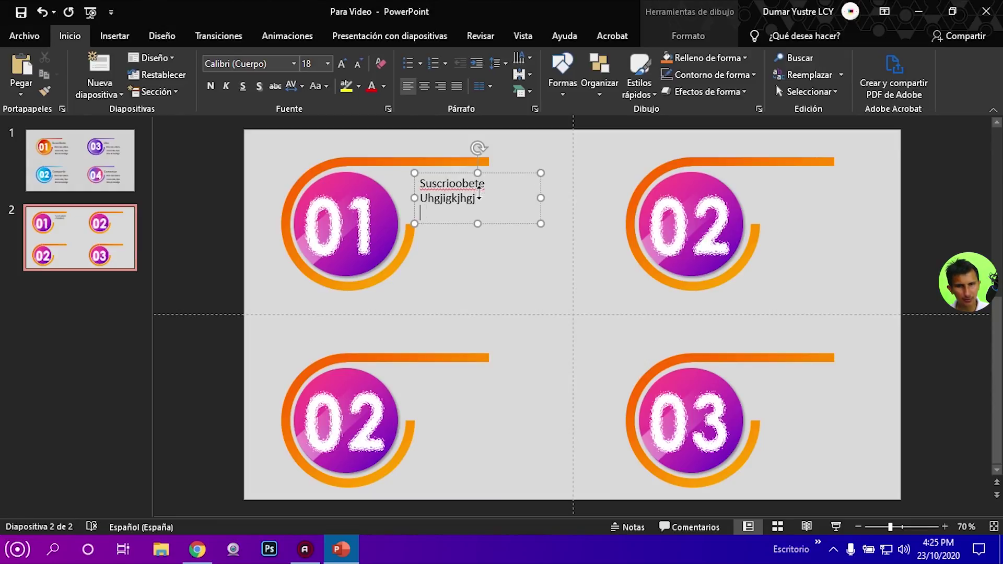
pyautogui.write('fddsfgf fgfddfsgdsf')
pyautogui.press('Return')
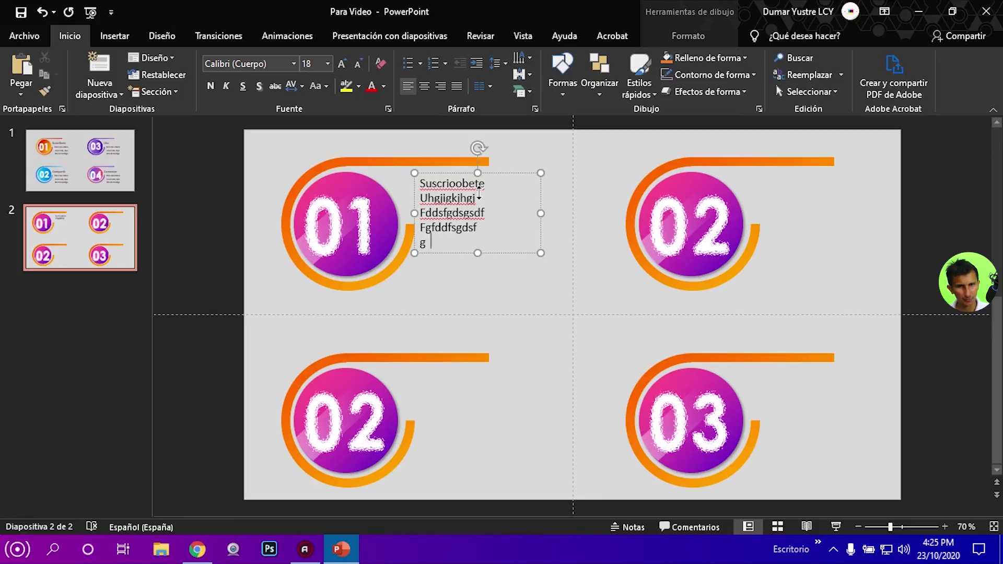
pyautogui.write('gsdgdsfg')
pyautogui.press('Return')
pyautogui.write('sdgdfsgdf')
pyautogui.press('Return')
pyautogui.write('gb')
pyautogui.press('Return')
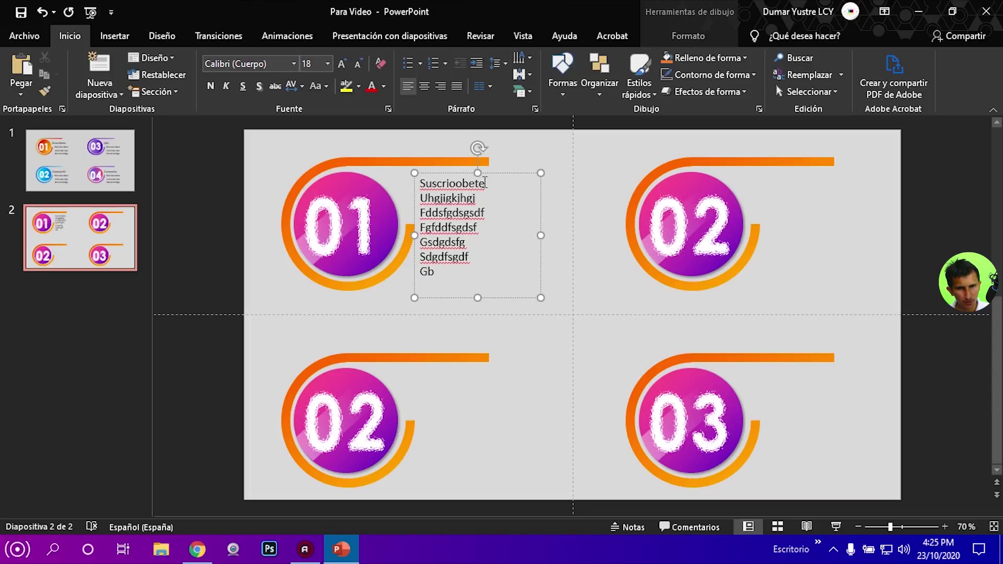
pyautogui.moveTo(485, 182); pyautogui.dragTo(415, 182)
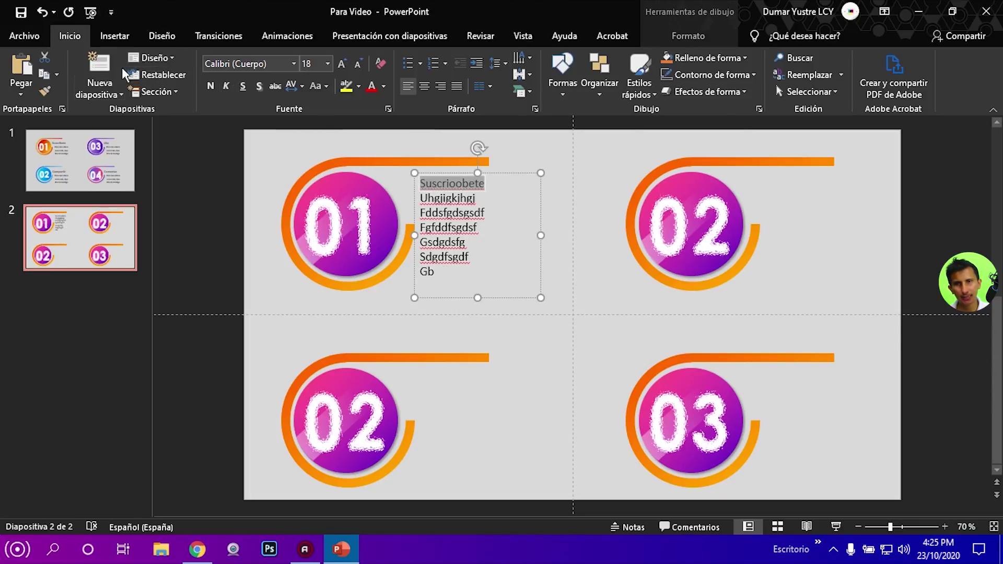
# Give the heading the #44 Font Shadow font with a dark blue text fill.
pyautogui.click(293, 64)
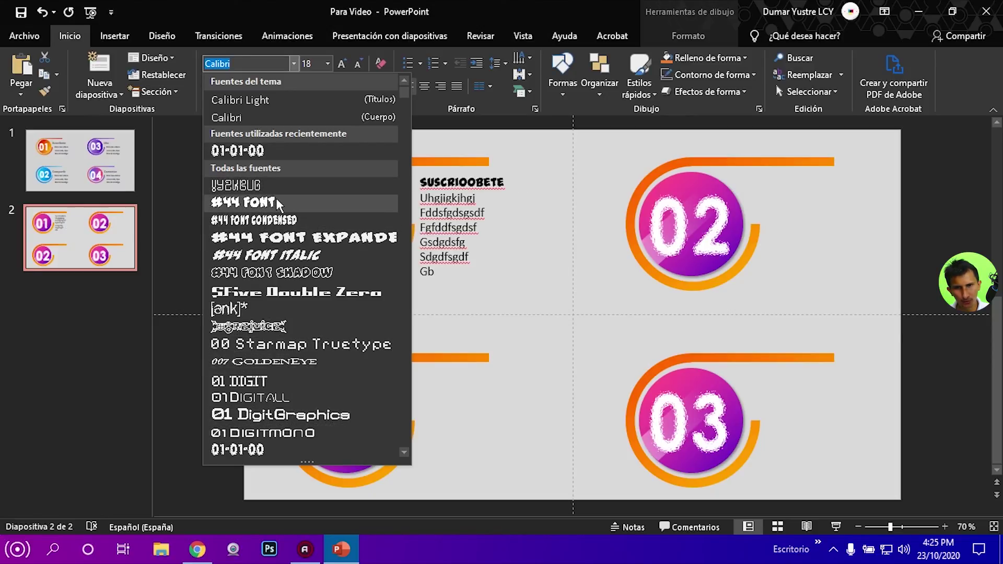
pyautogui.click(276, 271)
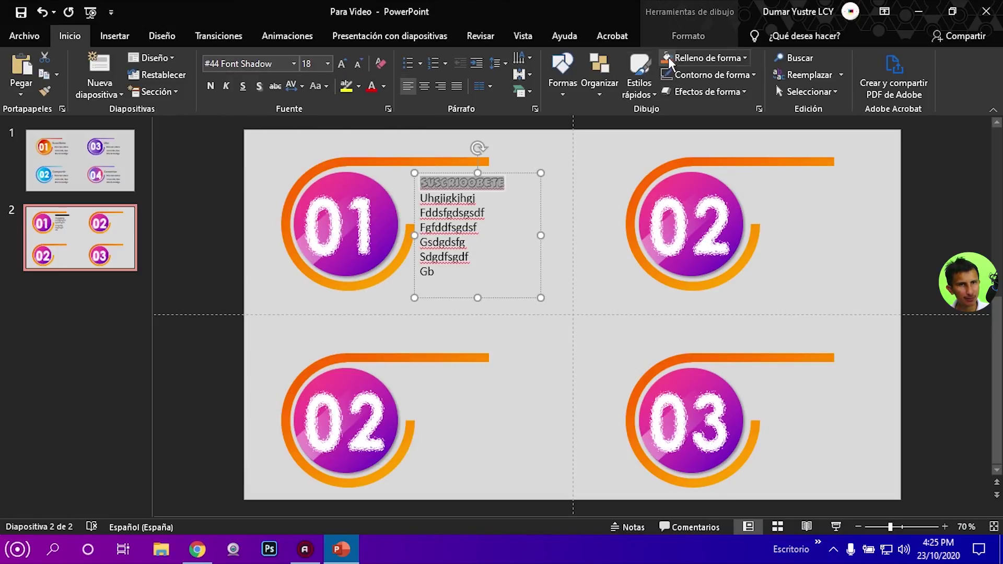
pyautogui.click(688, 42)
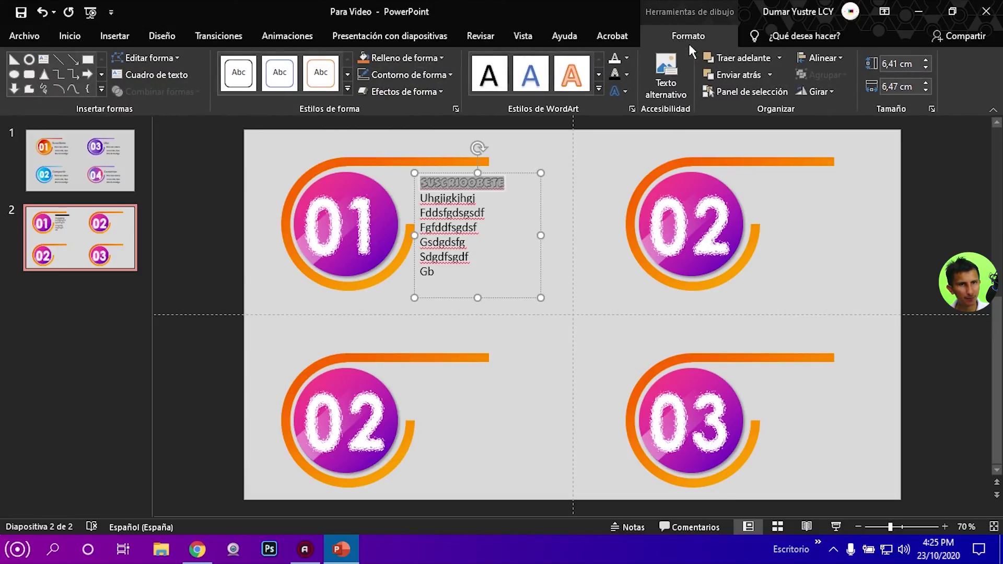
pyautogui.click(613, 60)
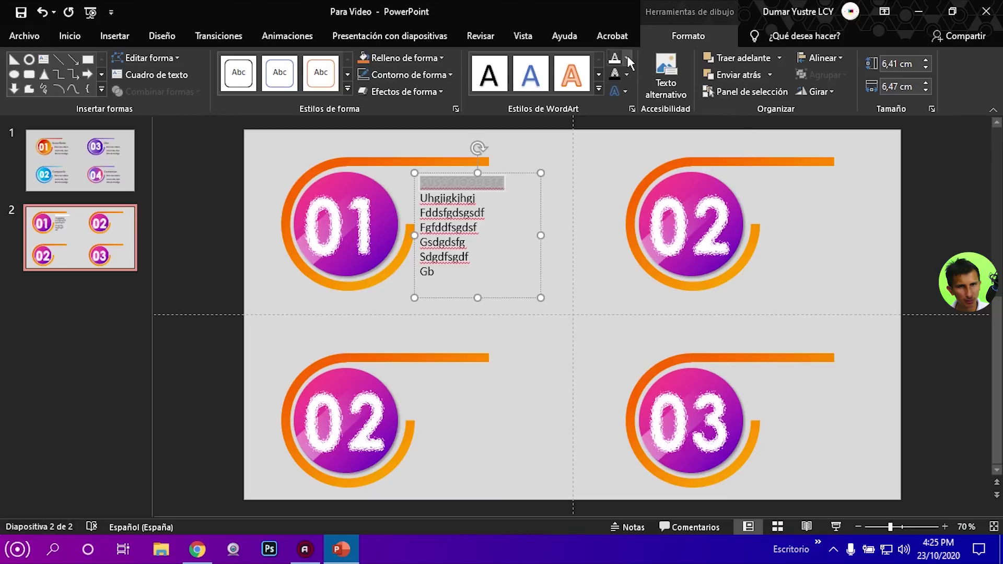
pyautogui.click(628, 58)
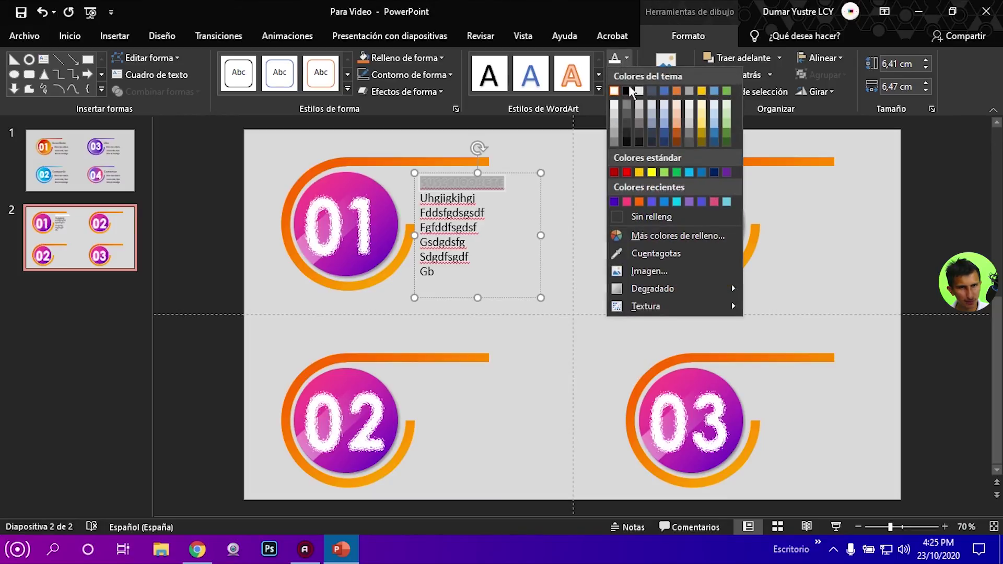
pyautogui.click(627, 124)
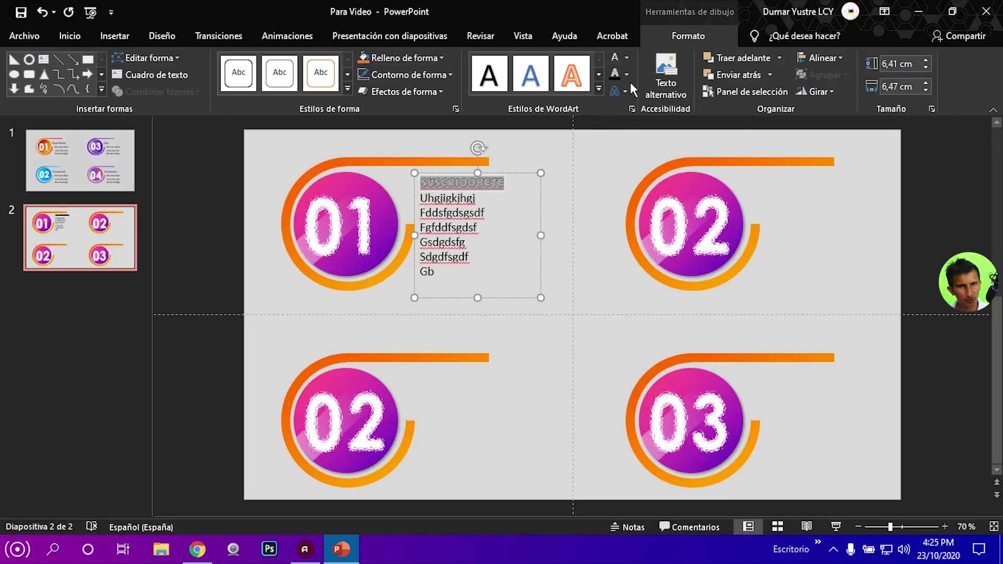
pyautogui.click(627, 59)
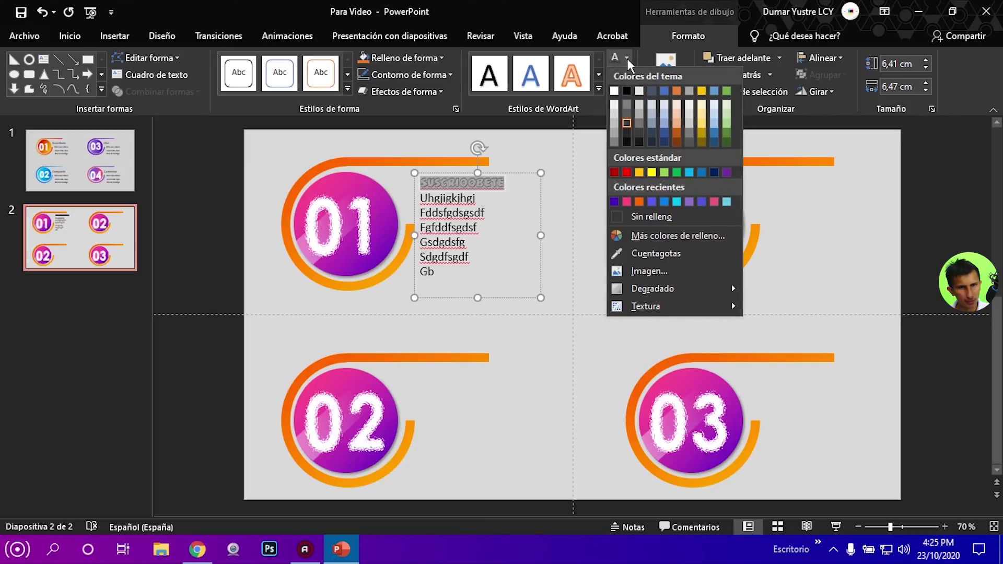
pyautogui.click(714, 172)
# Insert a blank line between the heading and the first body line.
pyautogui.click(525, 156)
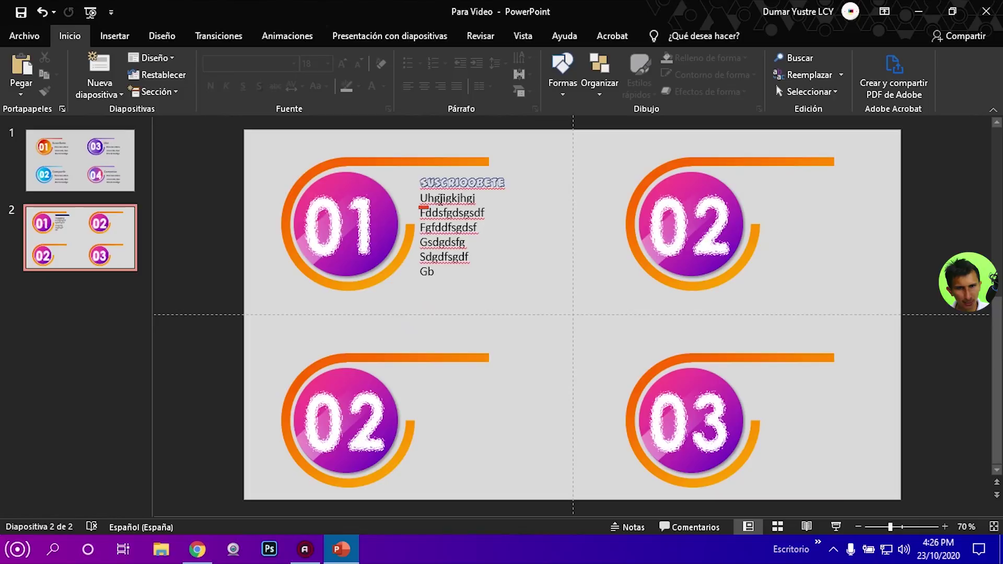
pyautogui.click(423, 197)
pyautogui.press('Return')
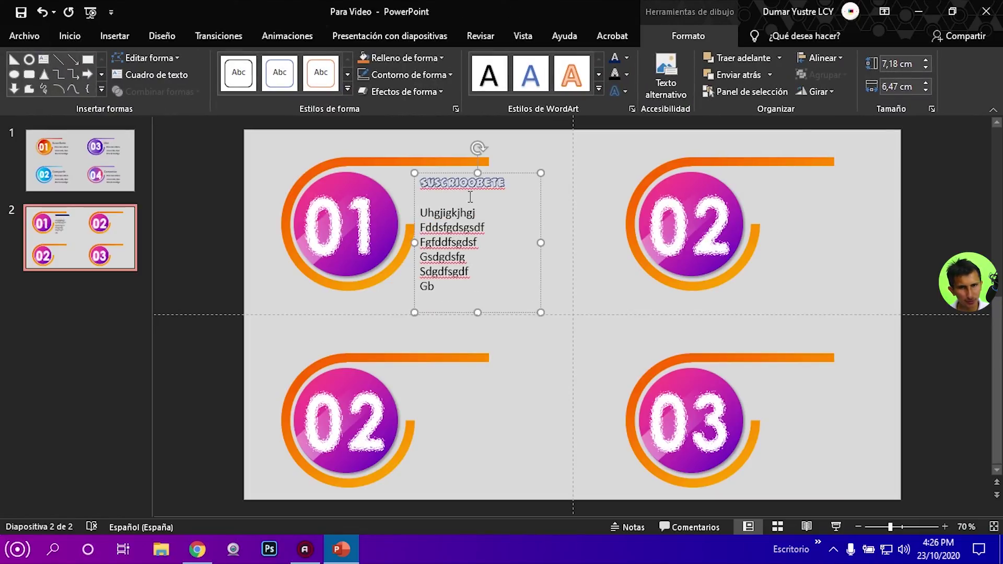
pyautogui.click(555, 159)
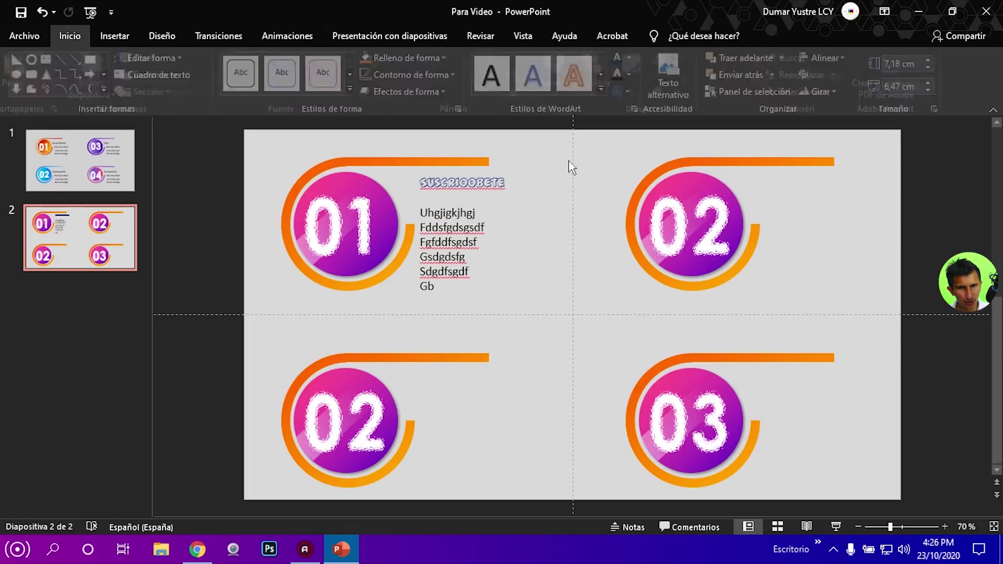
pyautogui.click(835, 526)
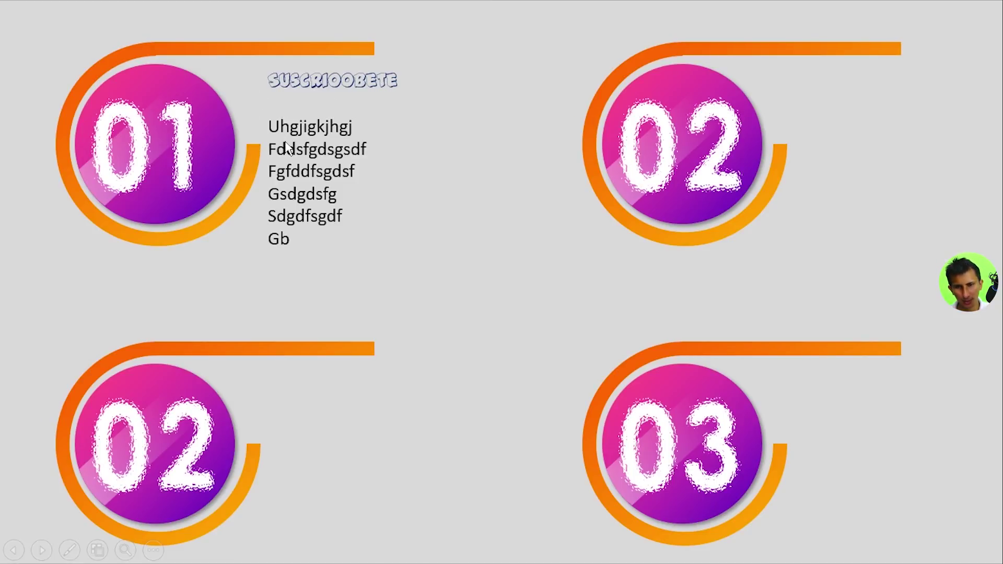
pyautogui.press('Escape')
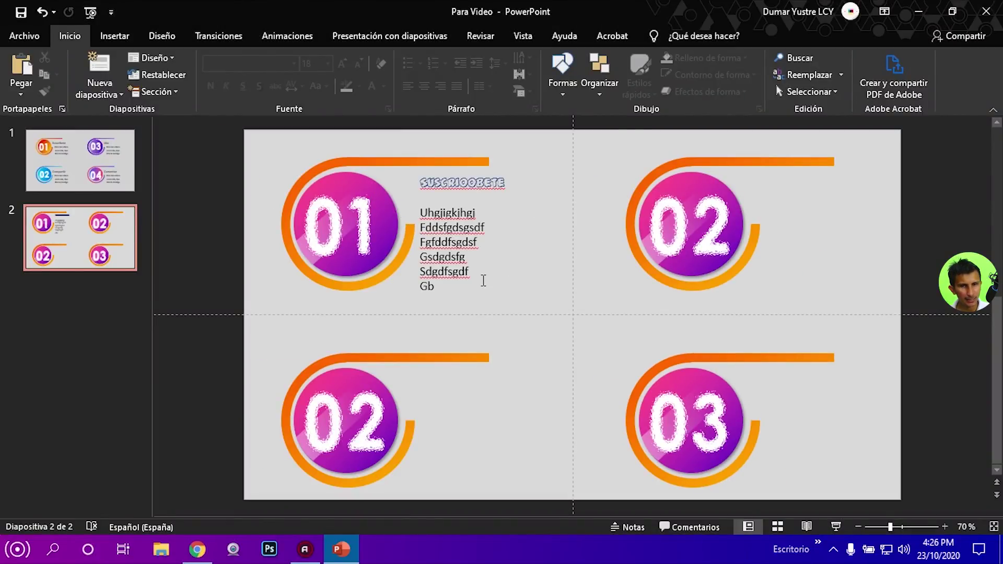
pyautogui.moveTo(448, 295); pyautogui.dragTo(410, 225)
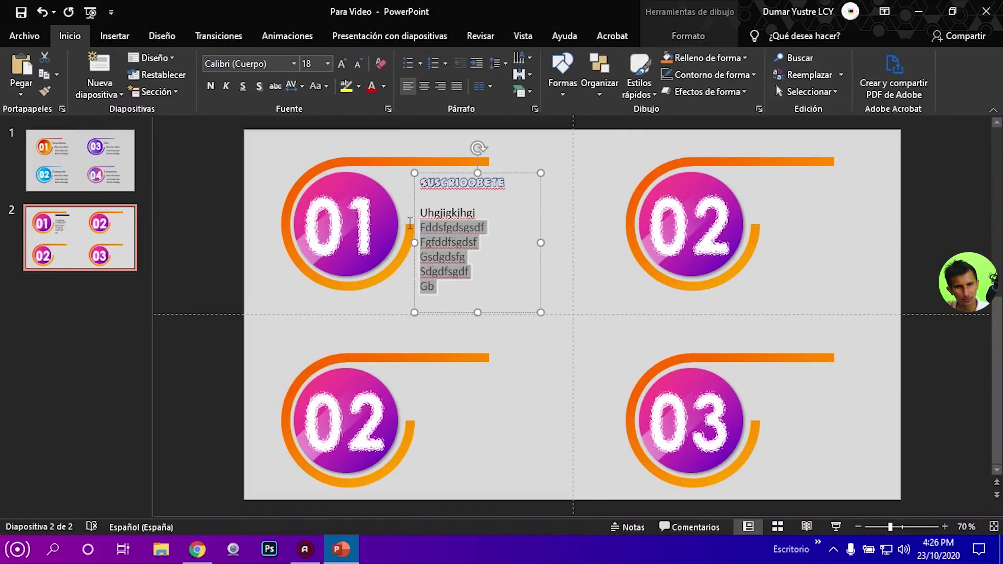
pyautogui.moveTo(410, 224); pyautogui.dragTo(497, 186)
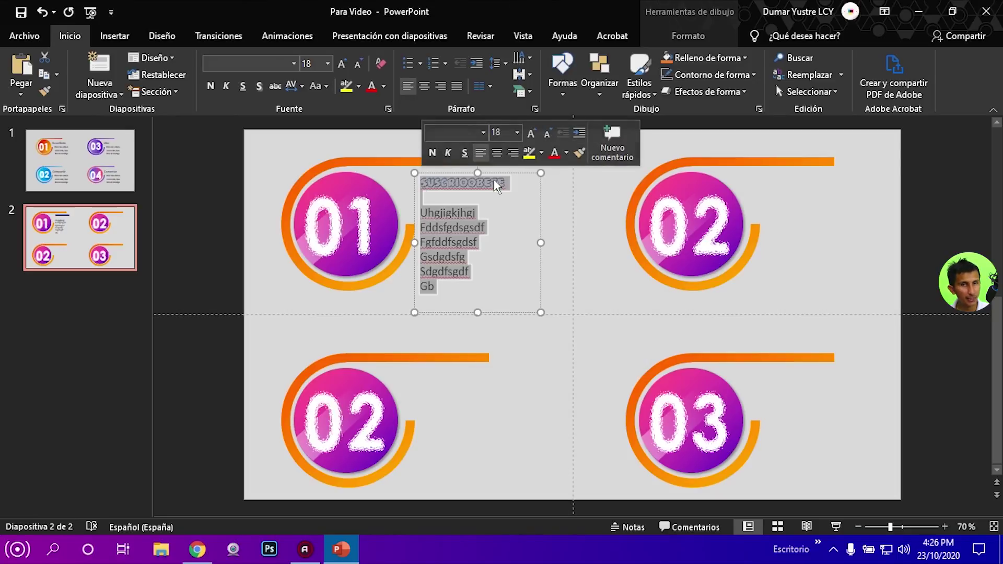
pyautogui.click(340, 148)
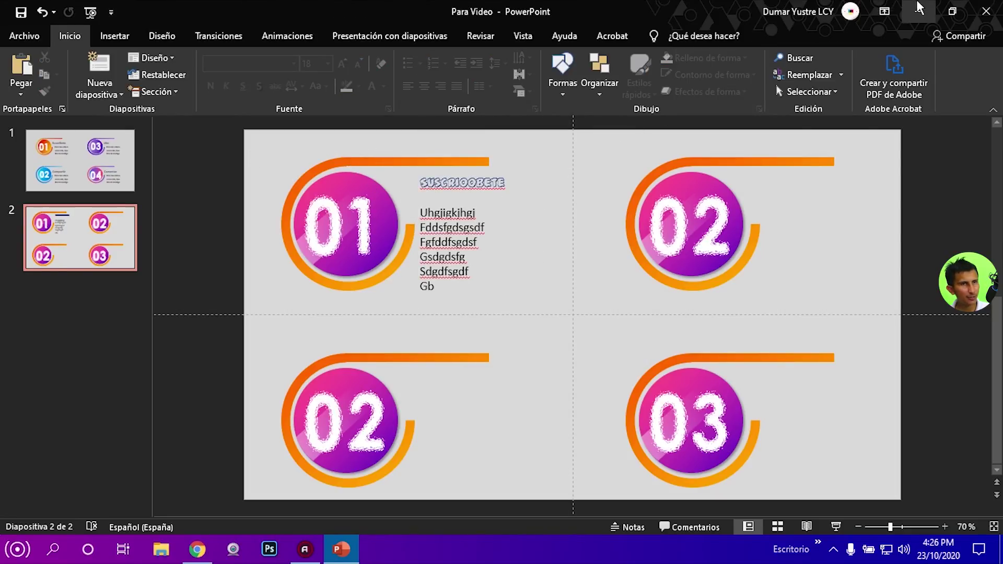
# Minimise PowerPoint and refresh the light-bulb wallpaper desktop with Actualizar.
pyautogui.click(922, 10)
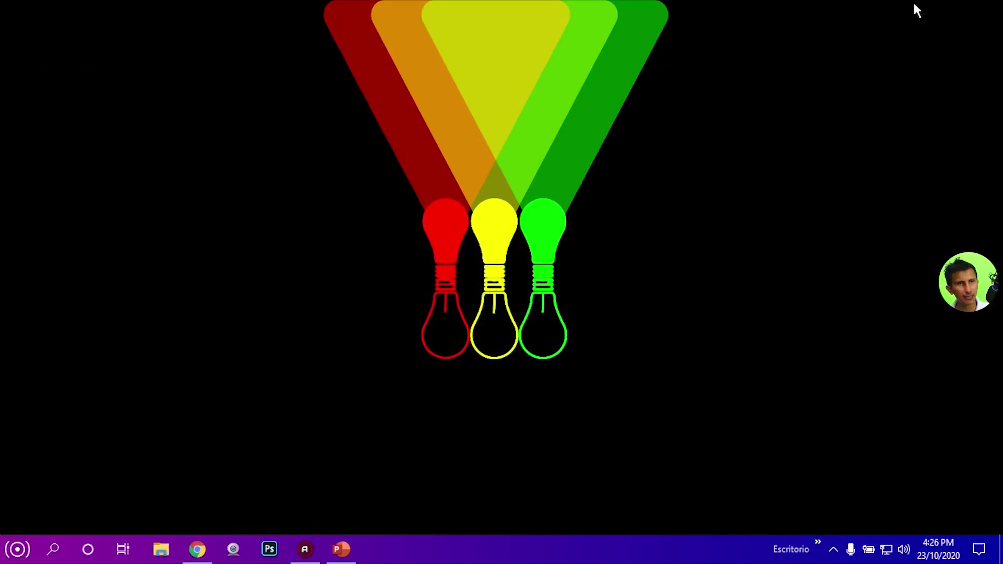
pyautogui.rightClick(494, 165)
pyautogui.rightClick(471, 233)
pyautogui.click(492, 189)
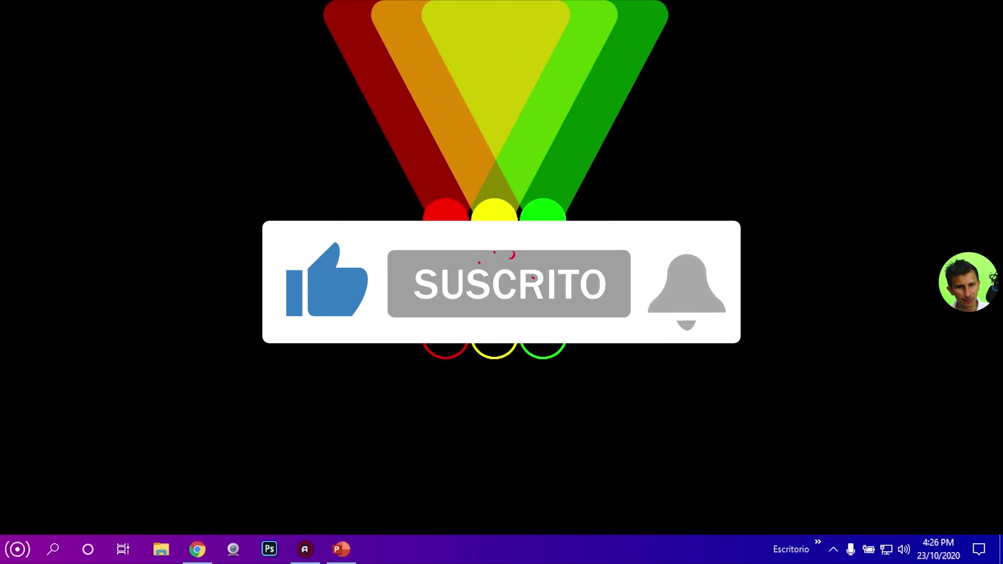
pyautogui.rightClick(492, 187)
pyautogui.click(477, 206)
pyautogui.rightClick(477, 198)
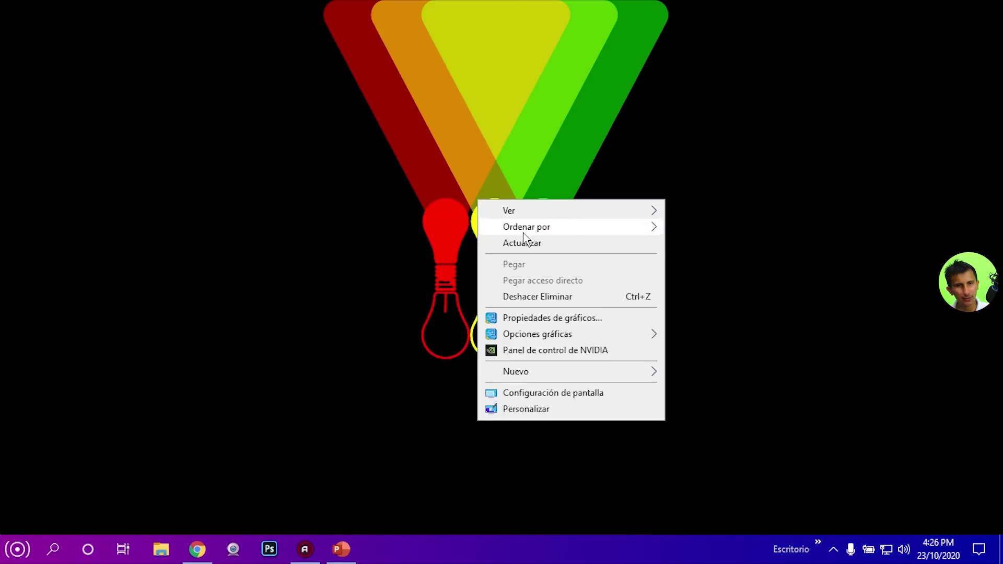
pyautogui.click(522, 242)
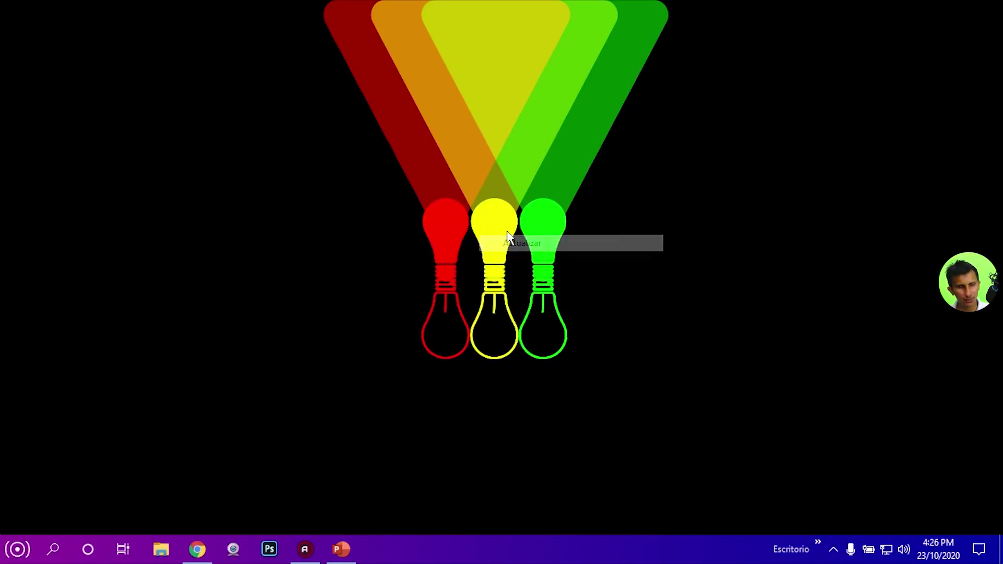
pyautogui.rightClick(451, 175)
pyautogui.click(478, 216)
pyautogui.rightClick(435, 192)
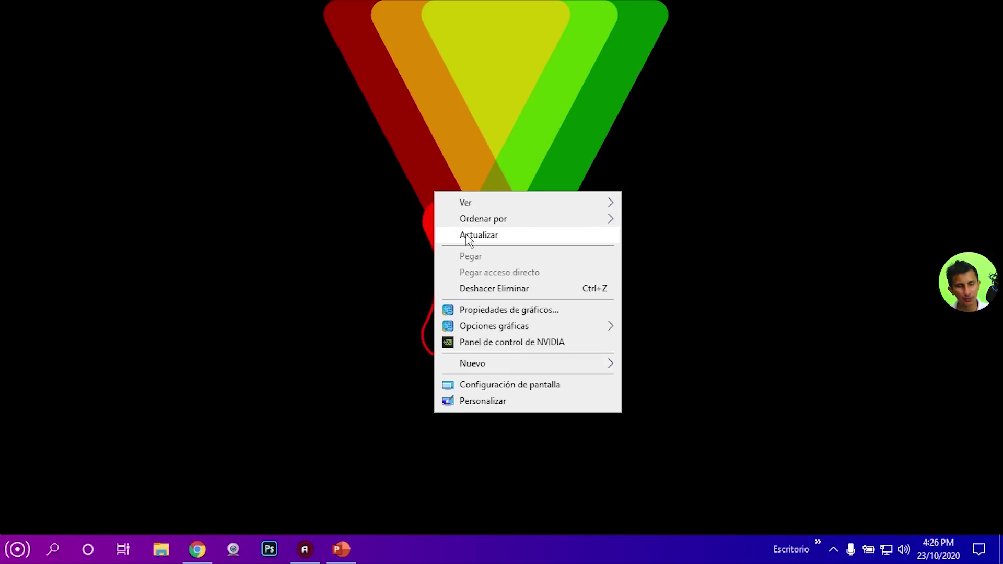
pyautogui.click(466, 237)
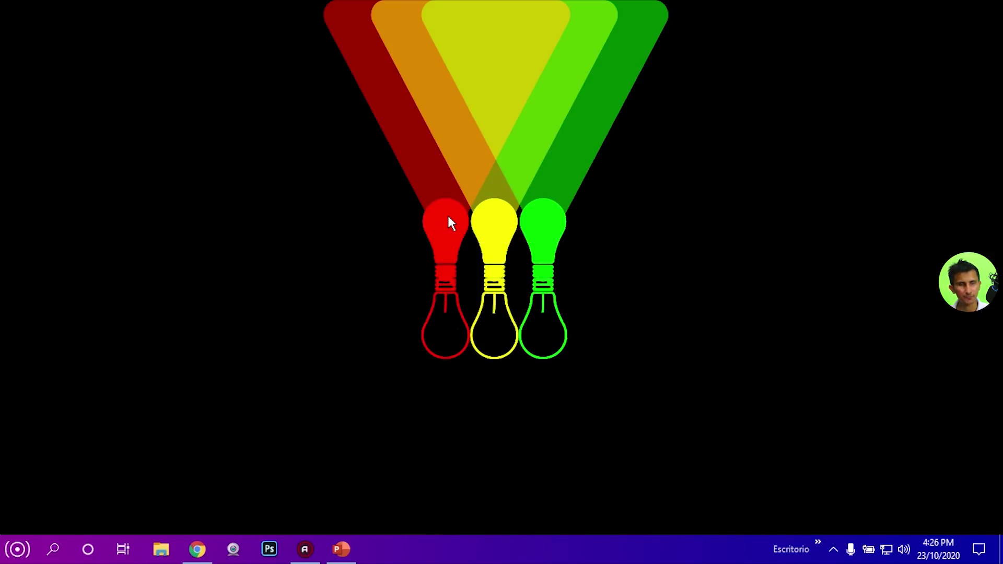